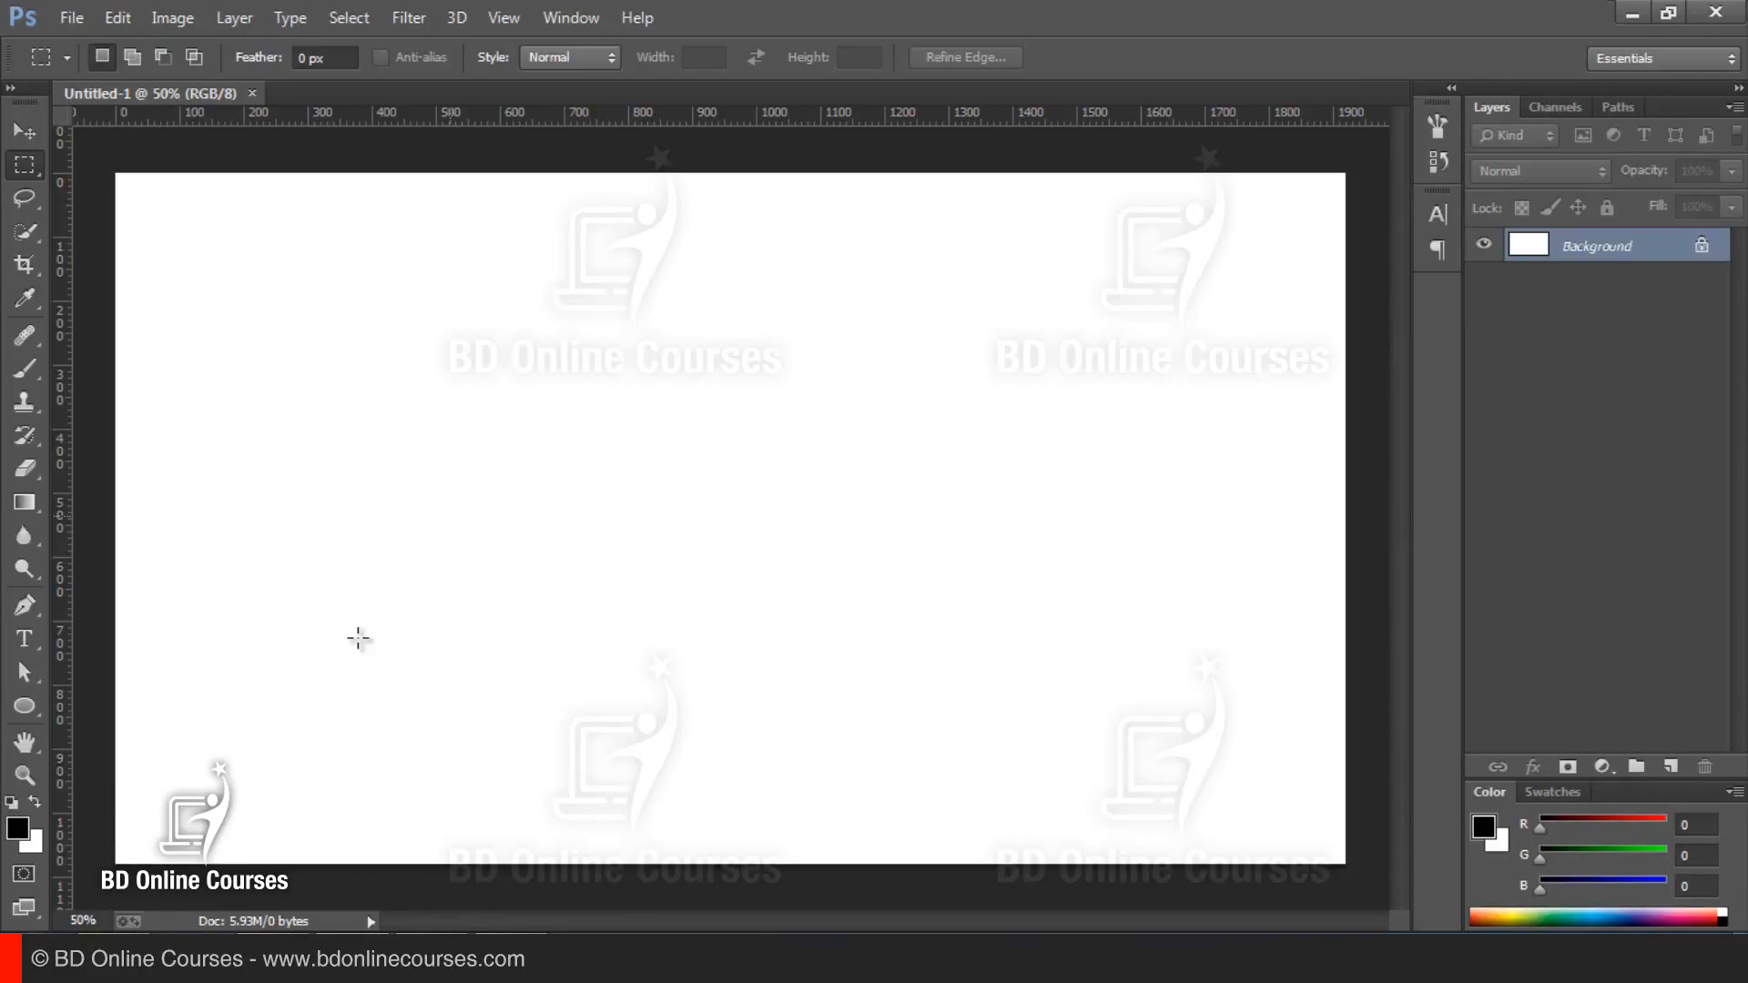
Step: Activate the Rectangle Tool from the group of shape tools in place of the Ellipse Tool
click(21, 708)
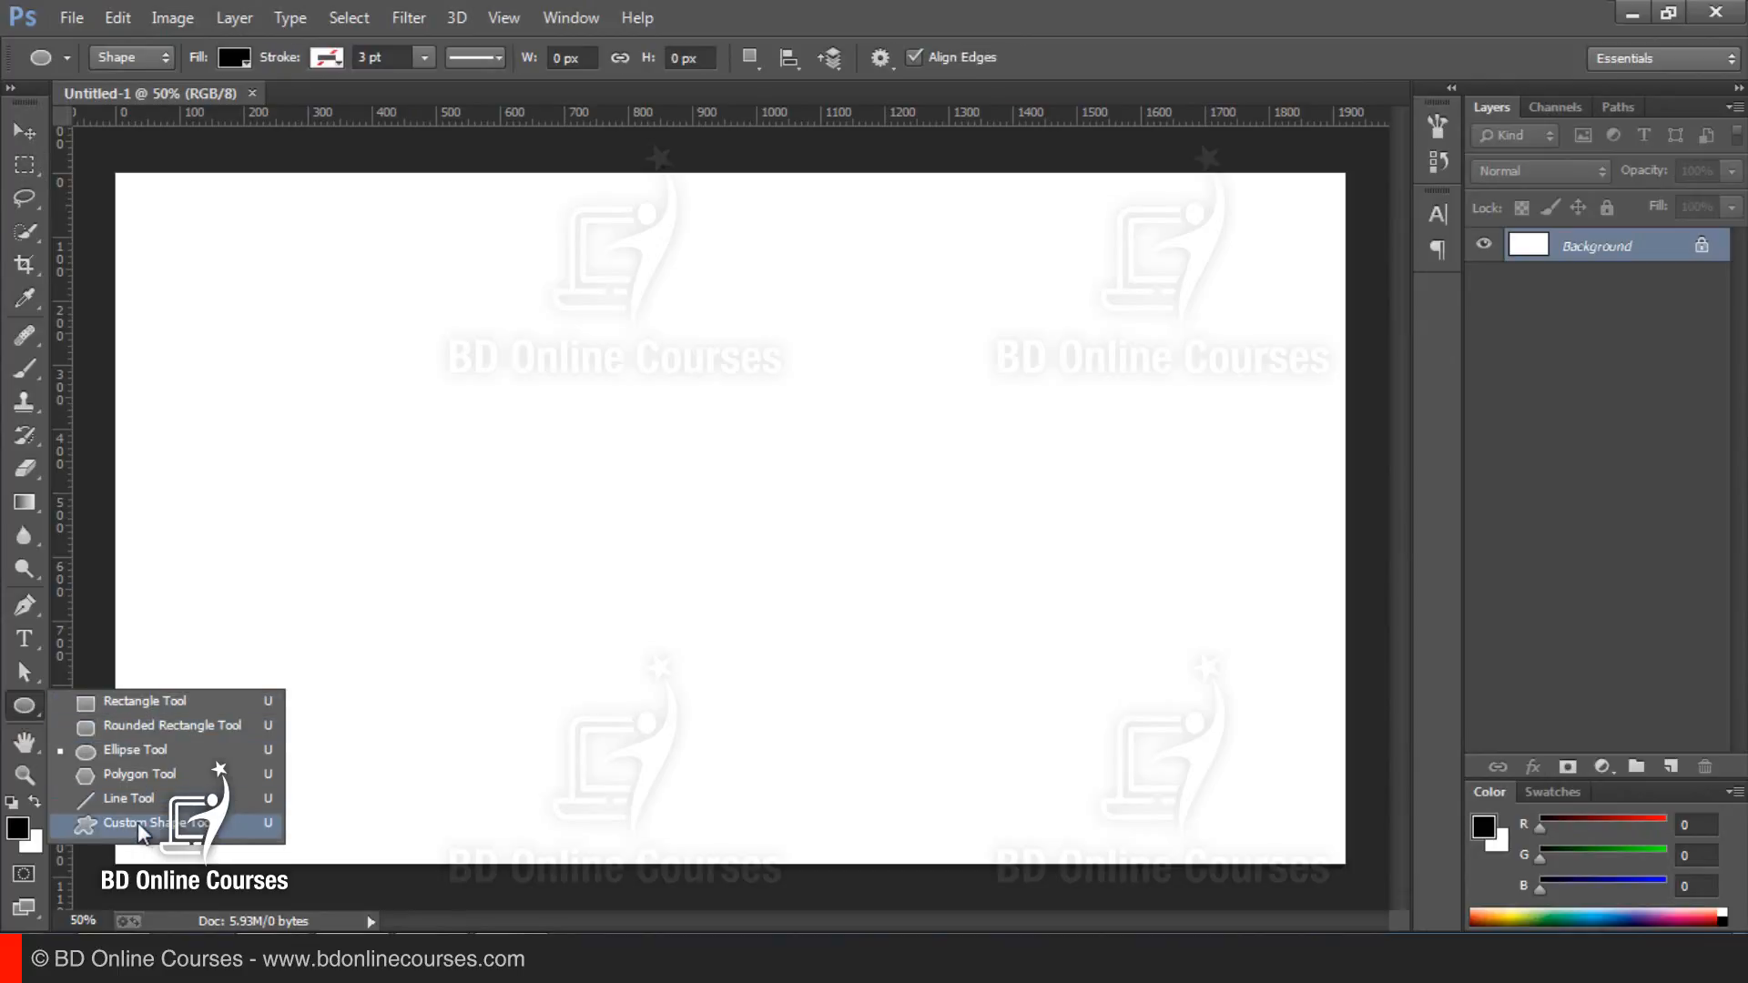
click(134, 697)
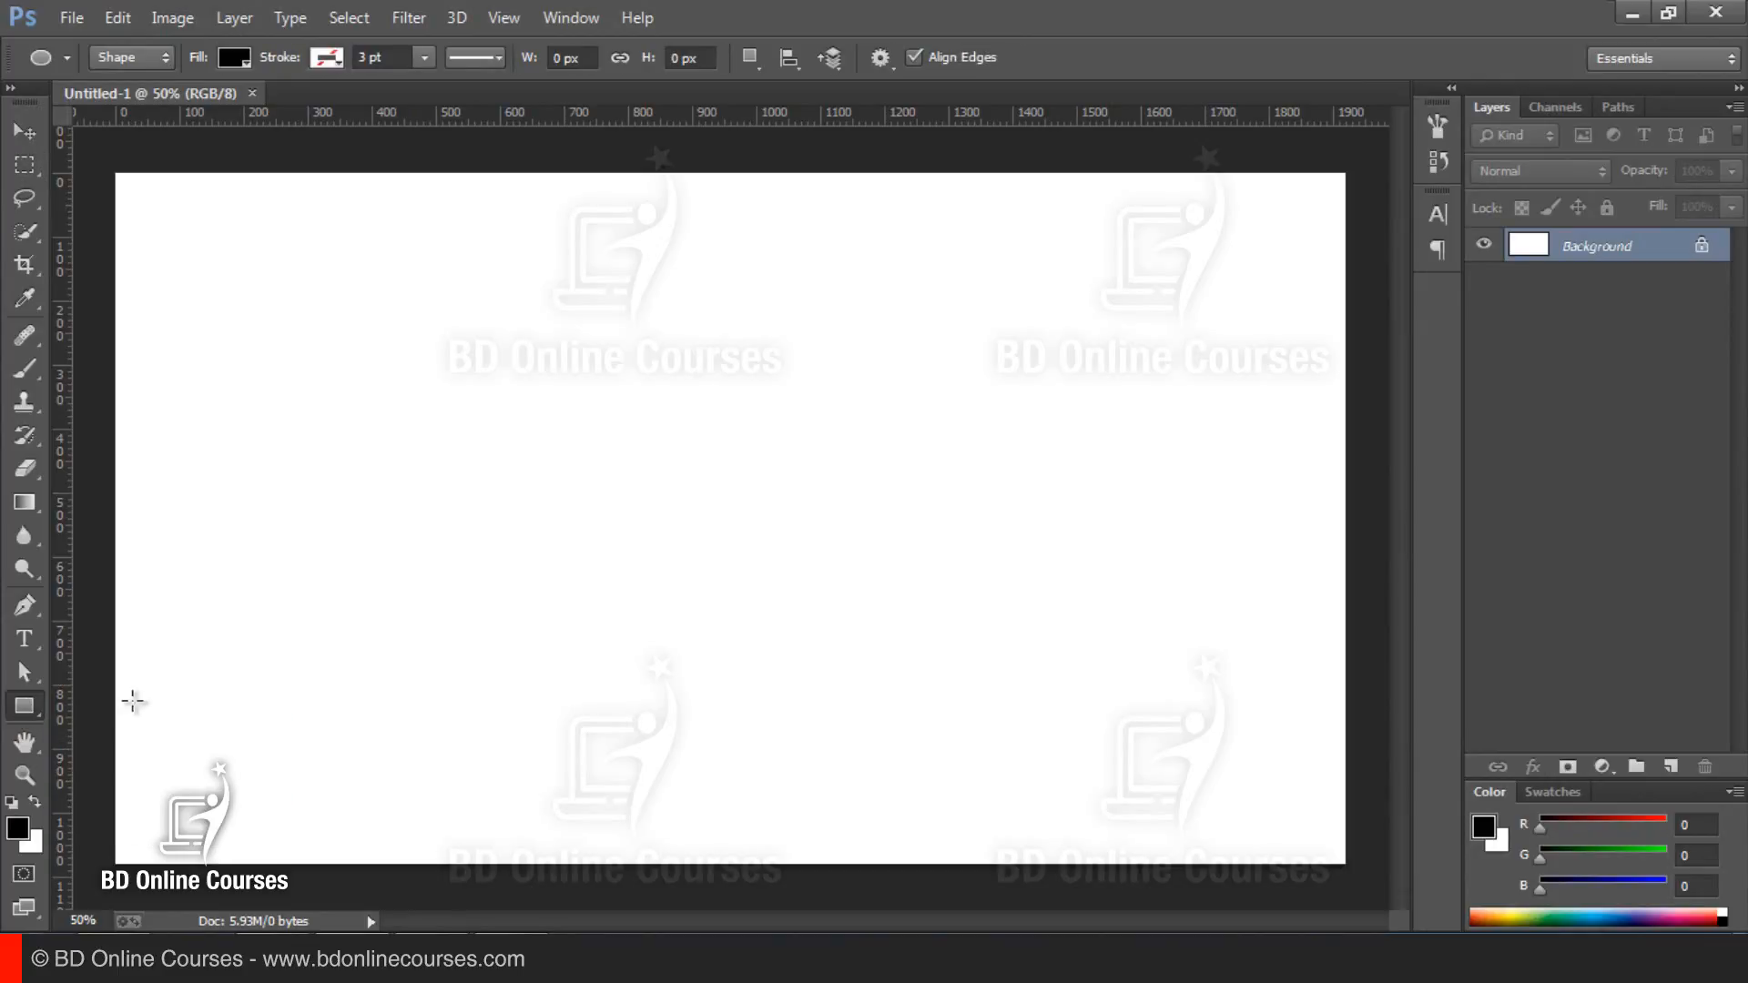
click(29, 707)
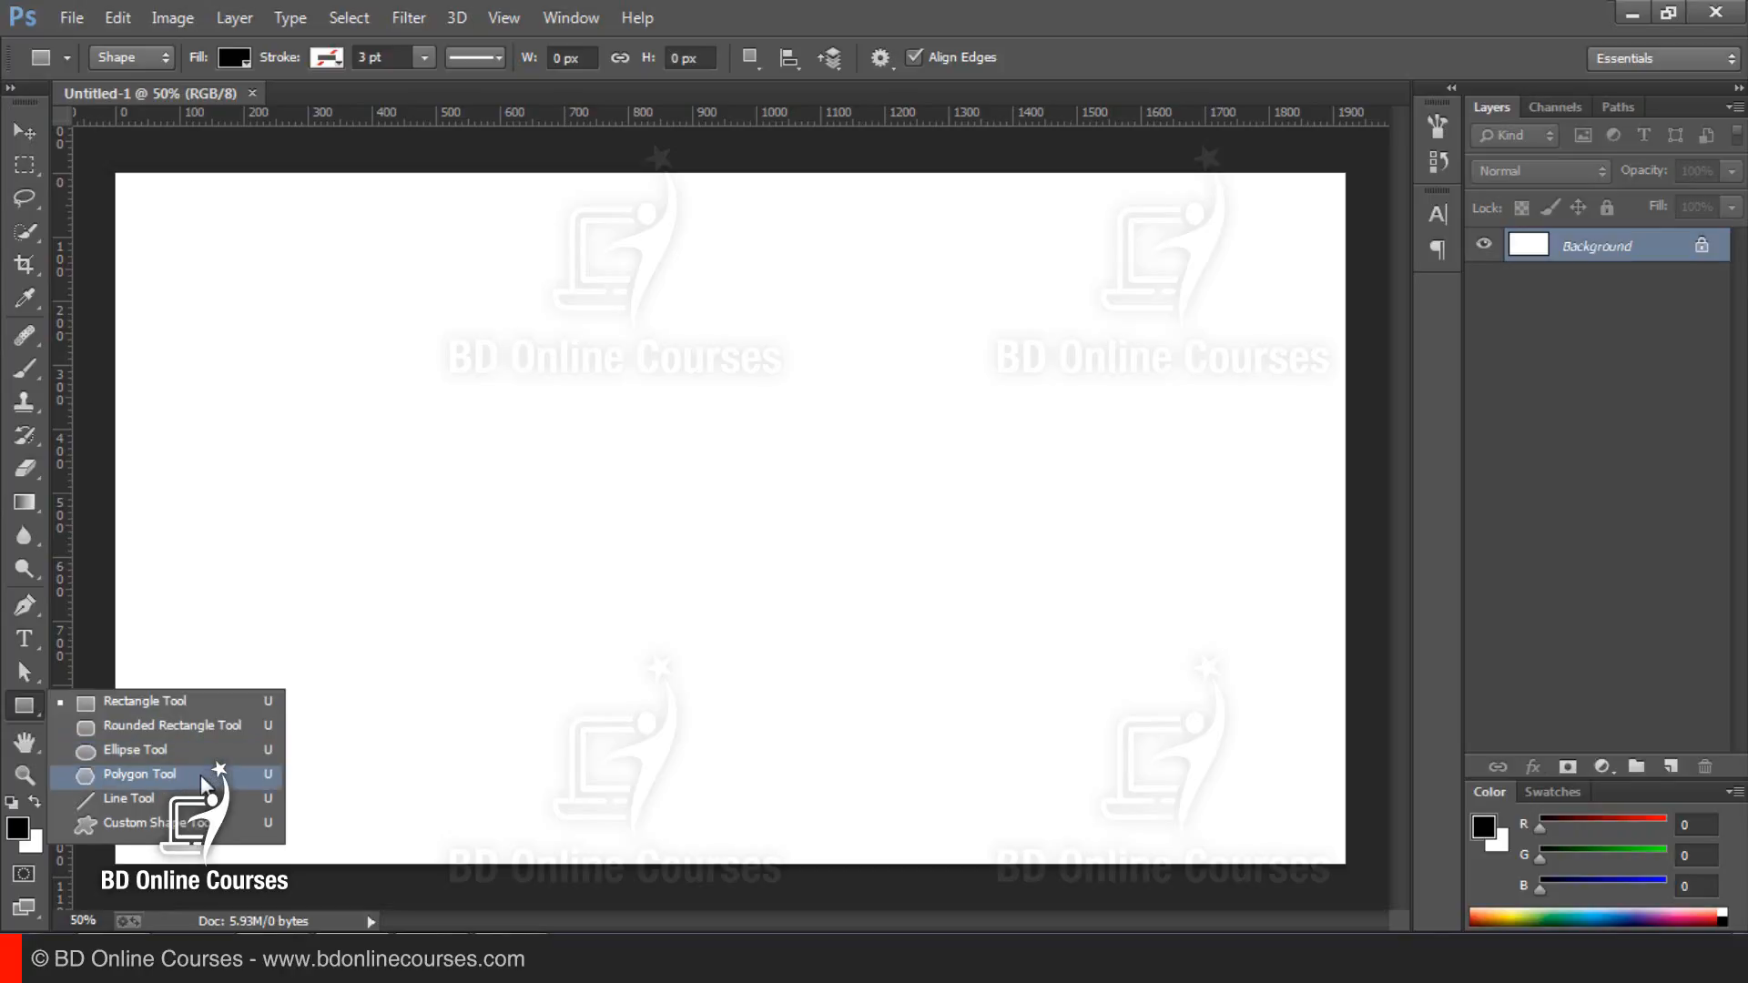
click(169, 703)
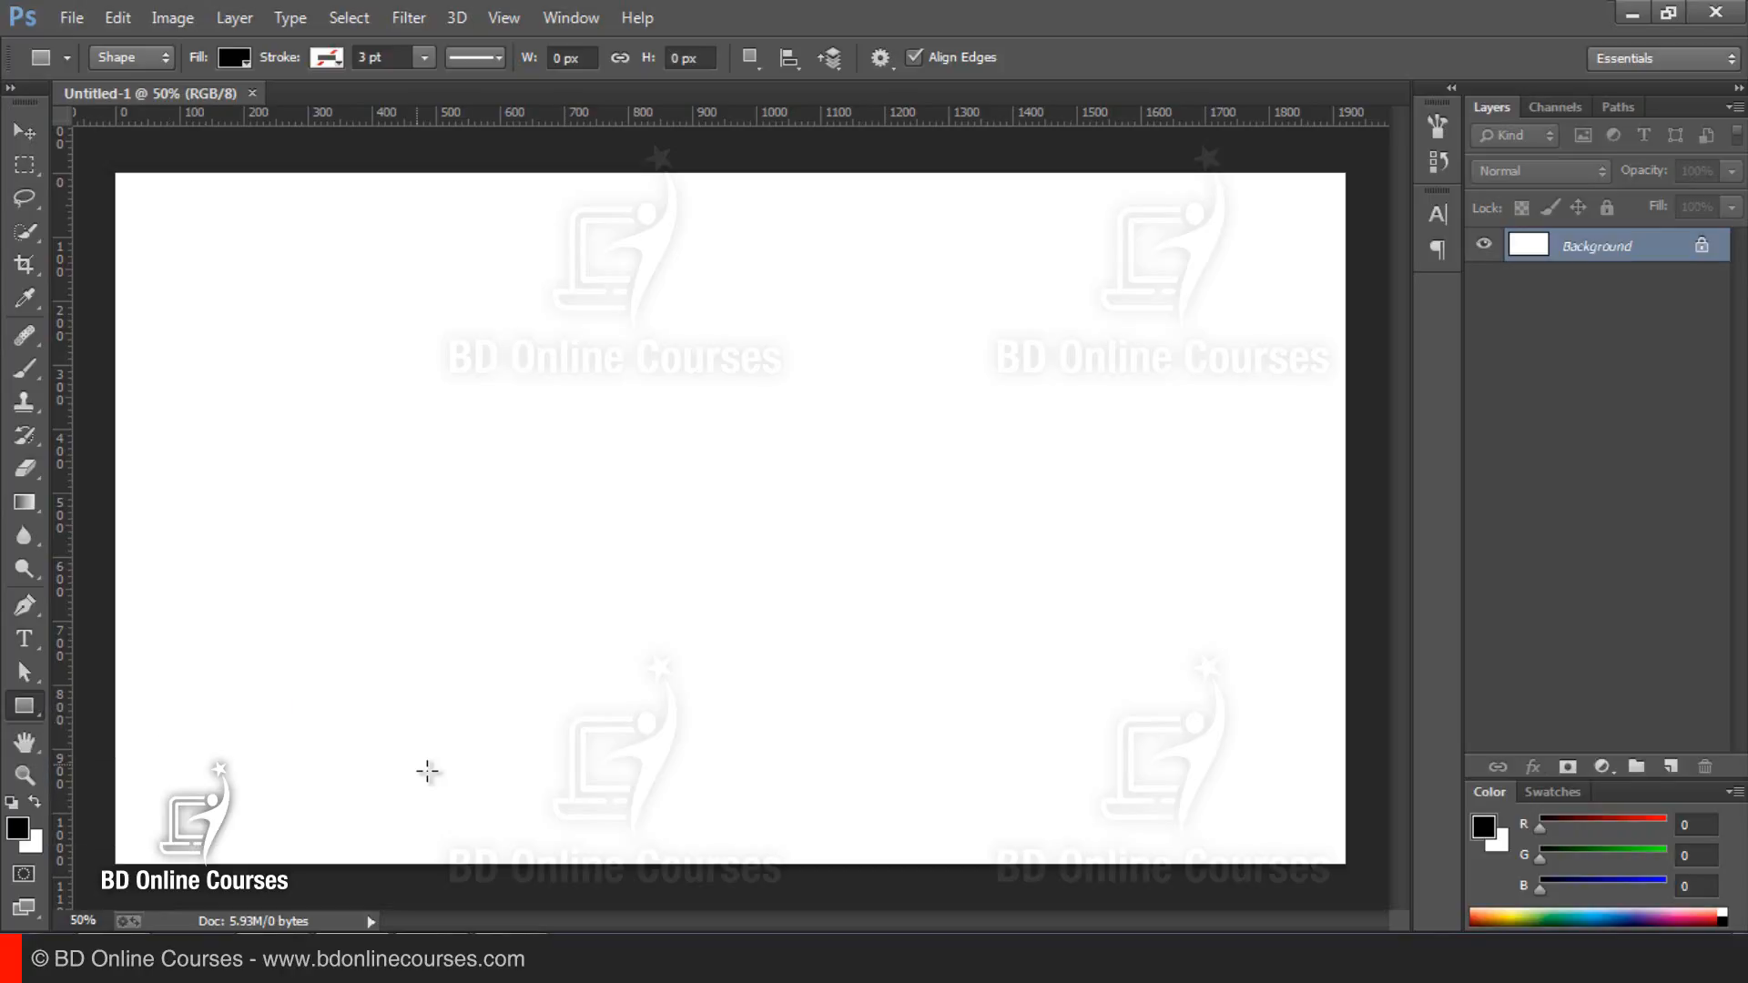
right_click(23, 709)
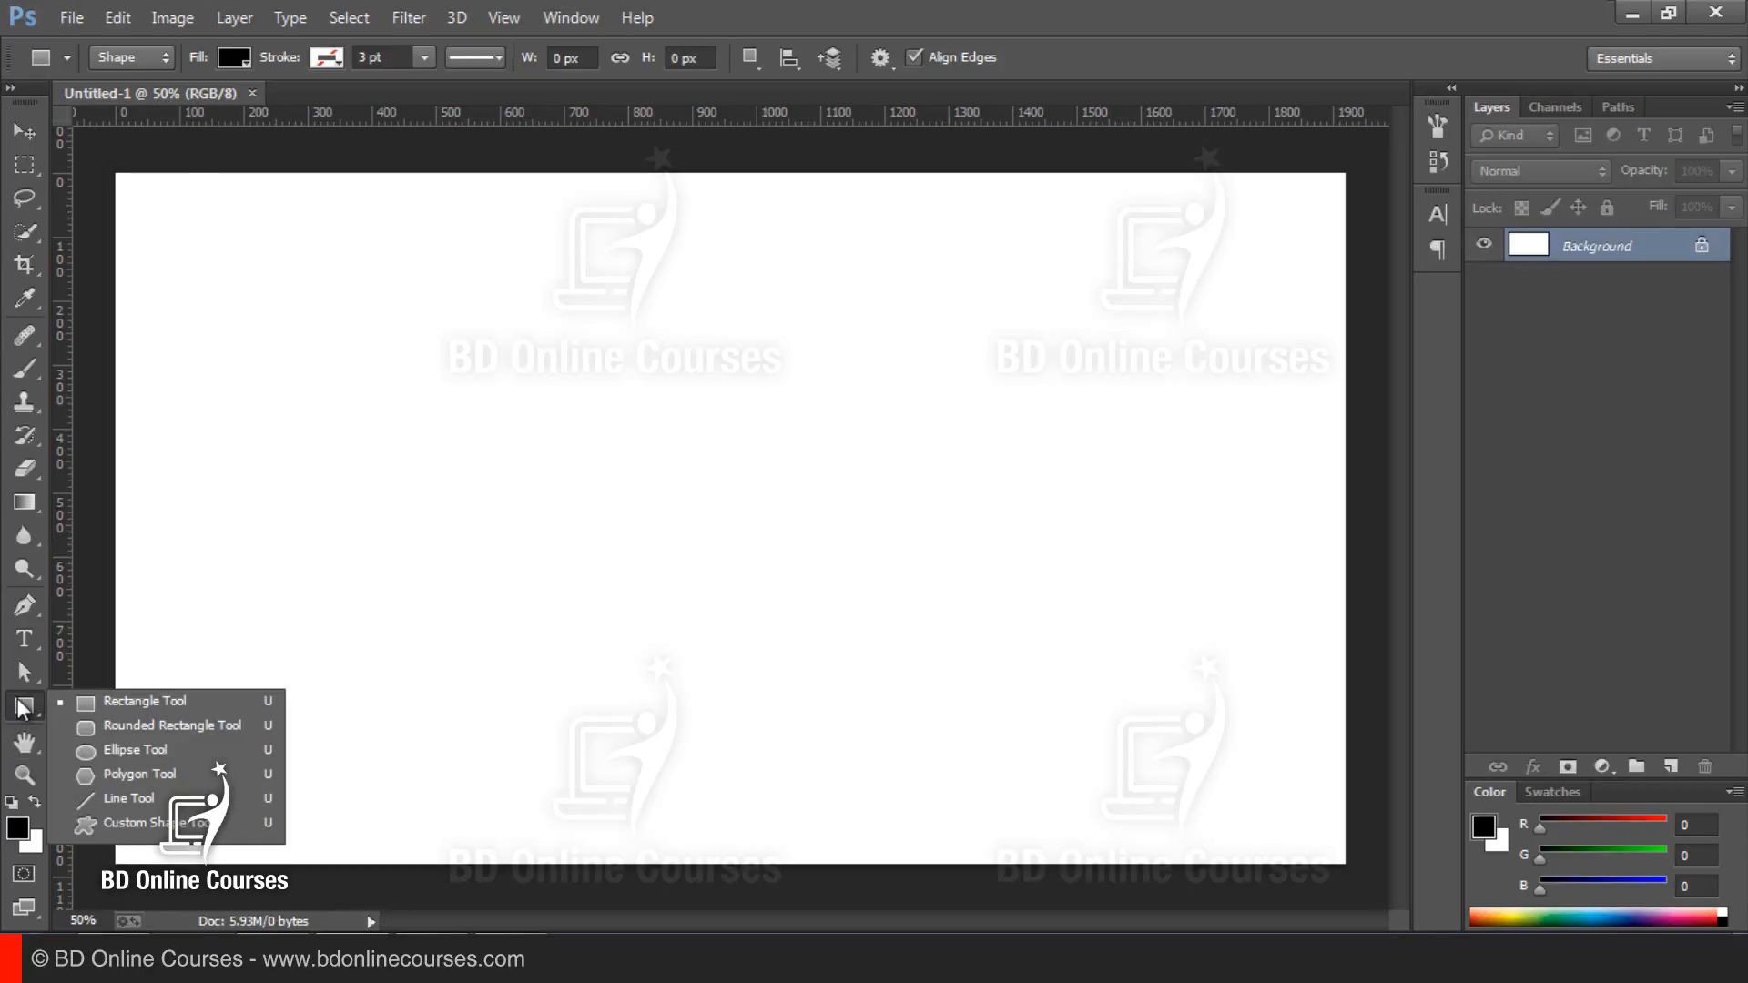
click(146, 702)
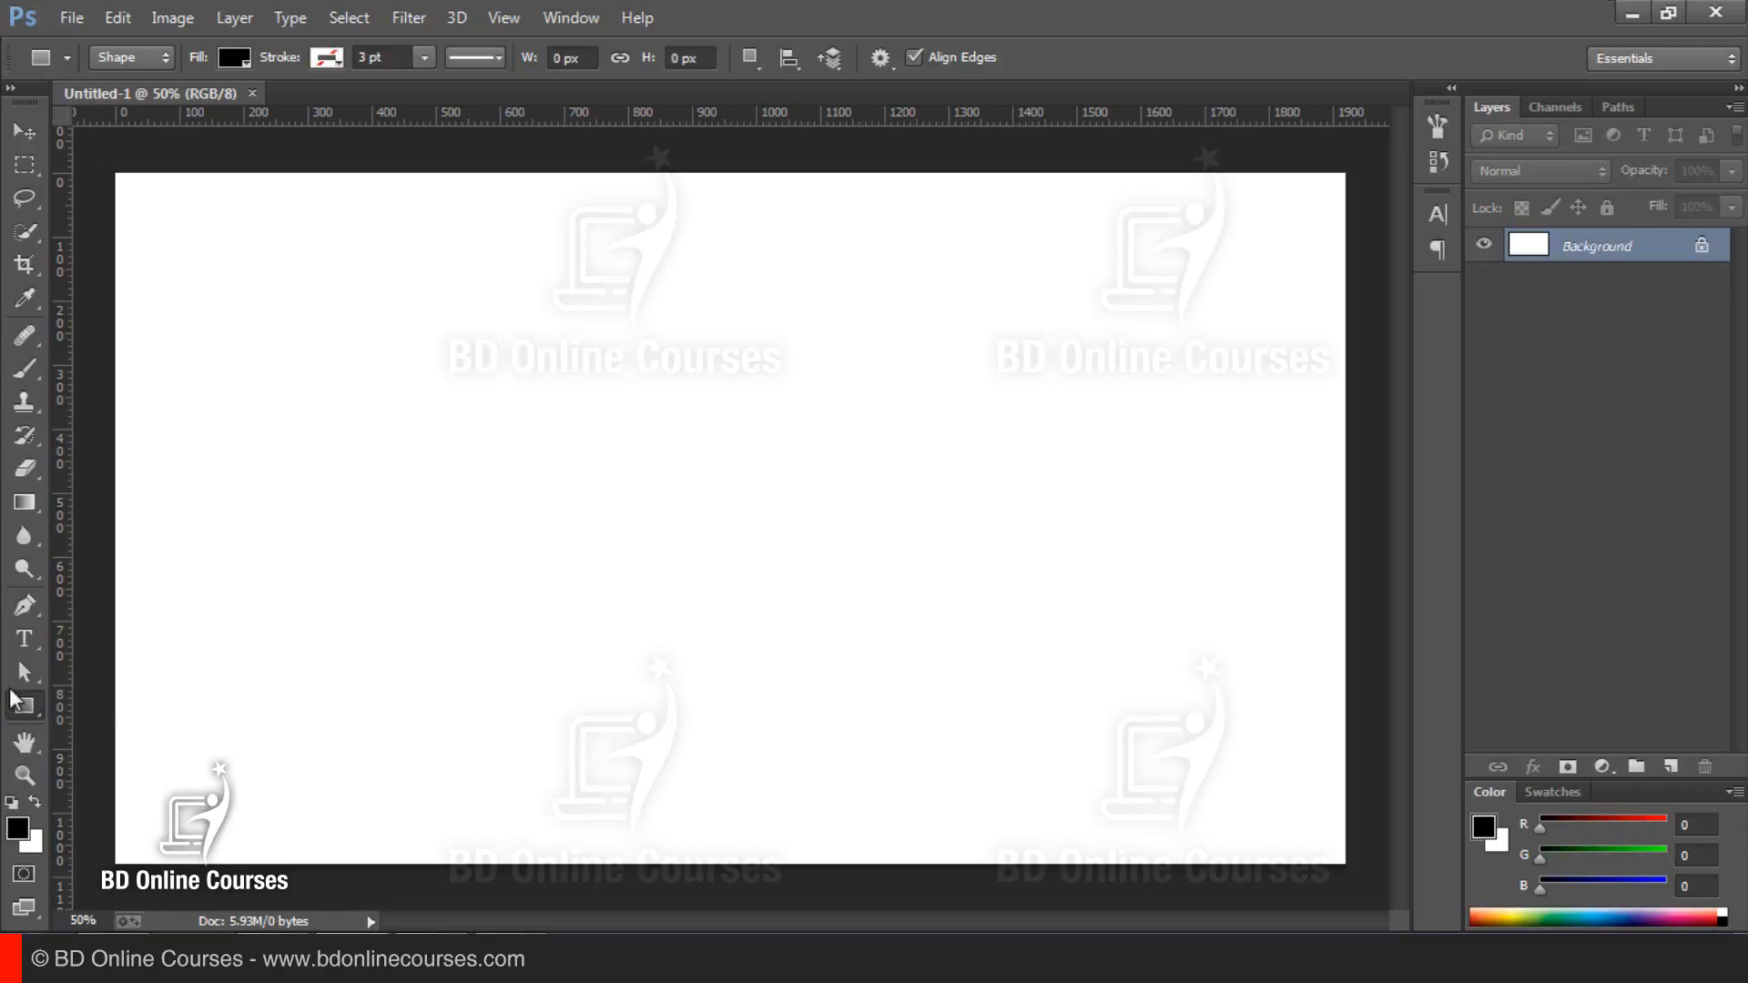
click(25, 671)
click(23, 705)
Step: Set the Rectangle Tool's fill color to red and its stroke color to 60% Gray
click(250, 56)
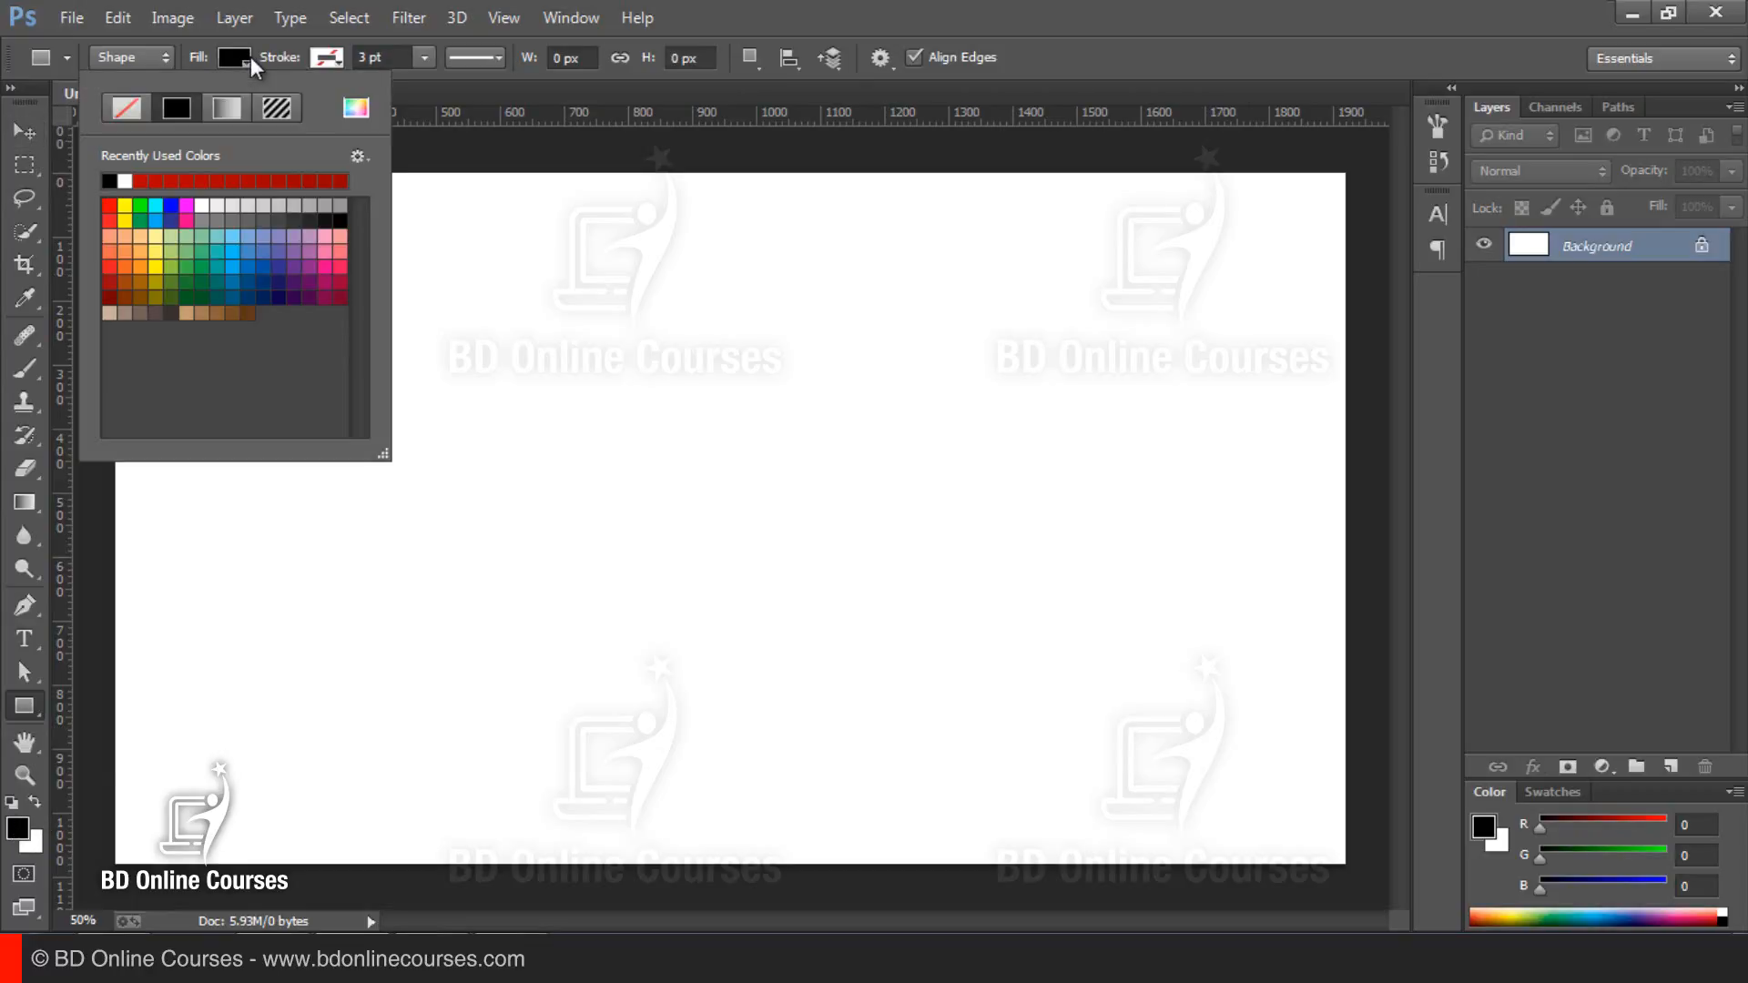
click(115, 208)
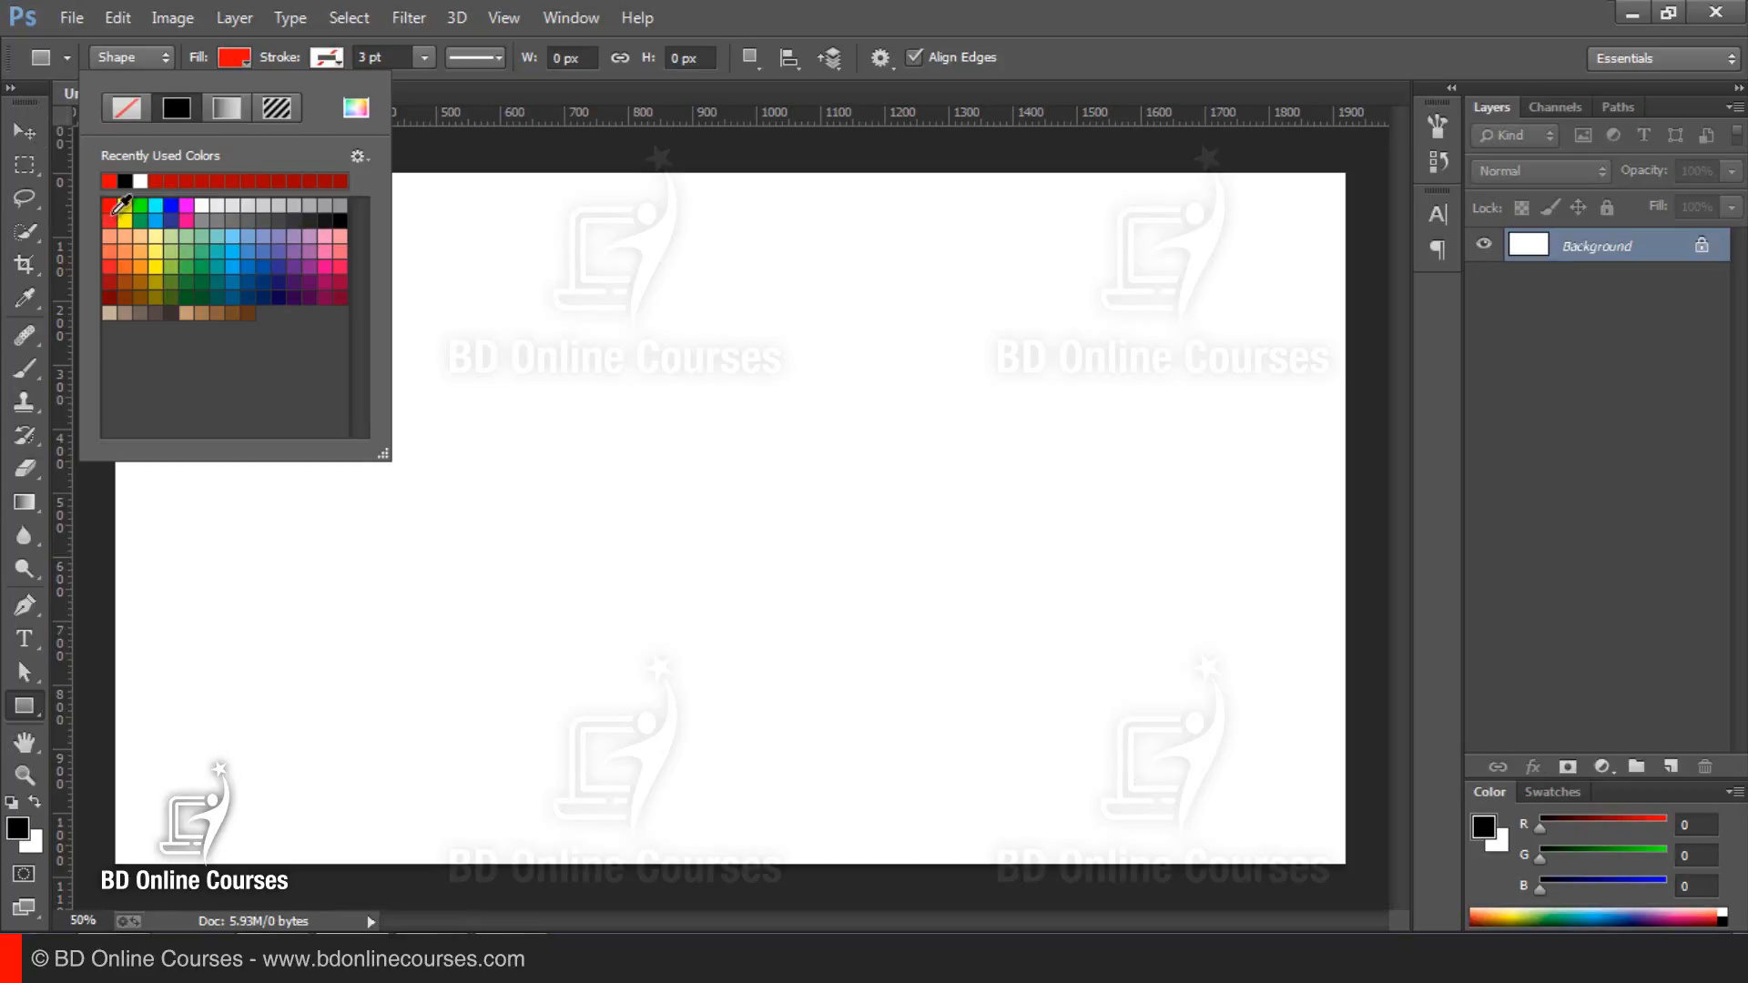
click(882, 4)
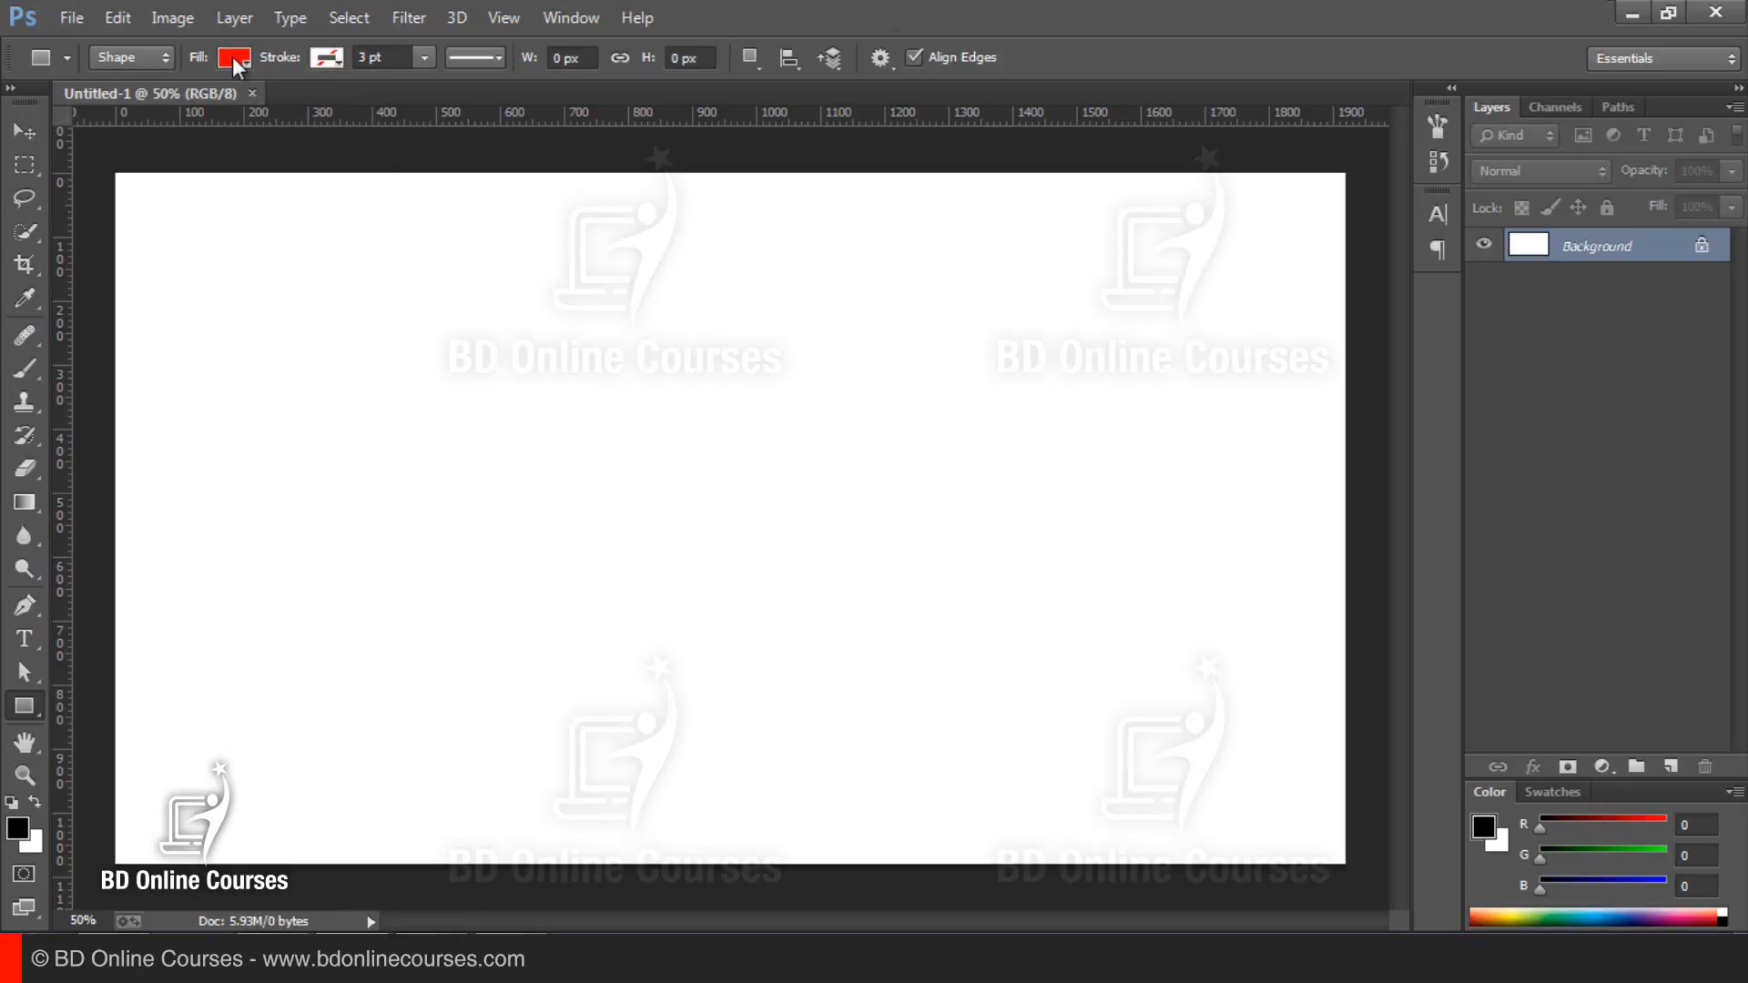
click(339, 57)
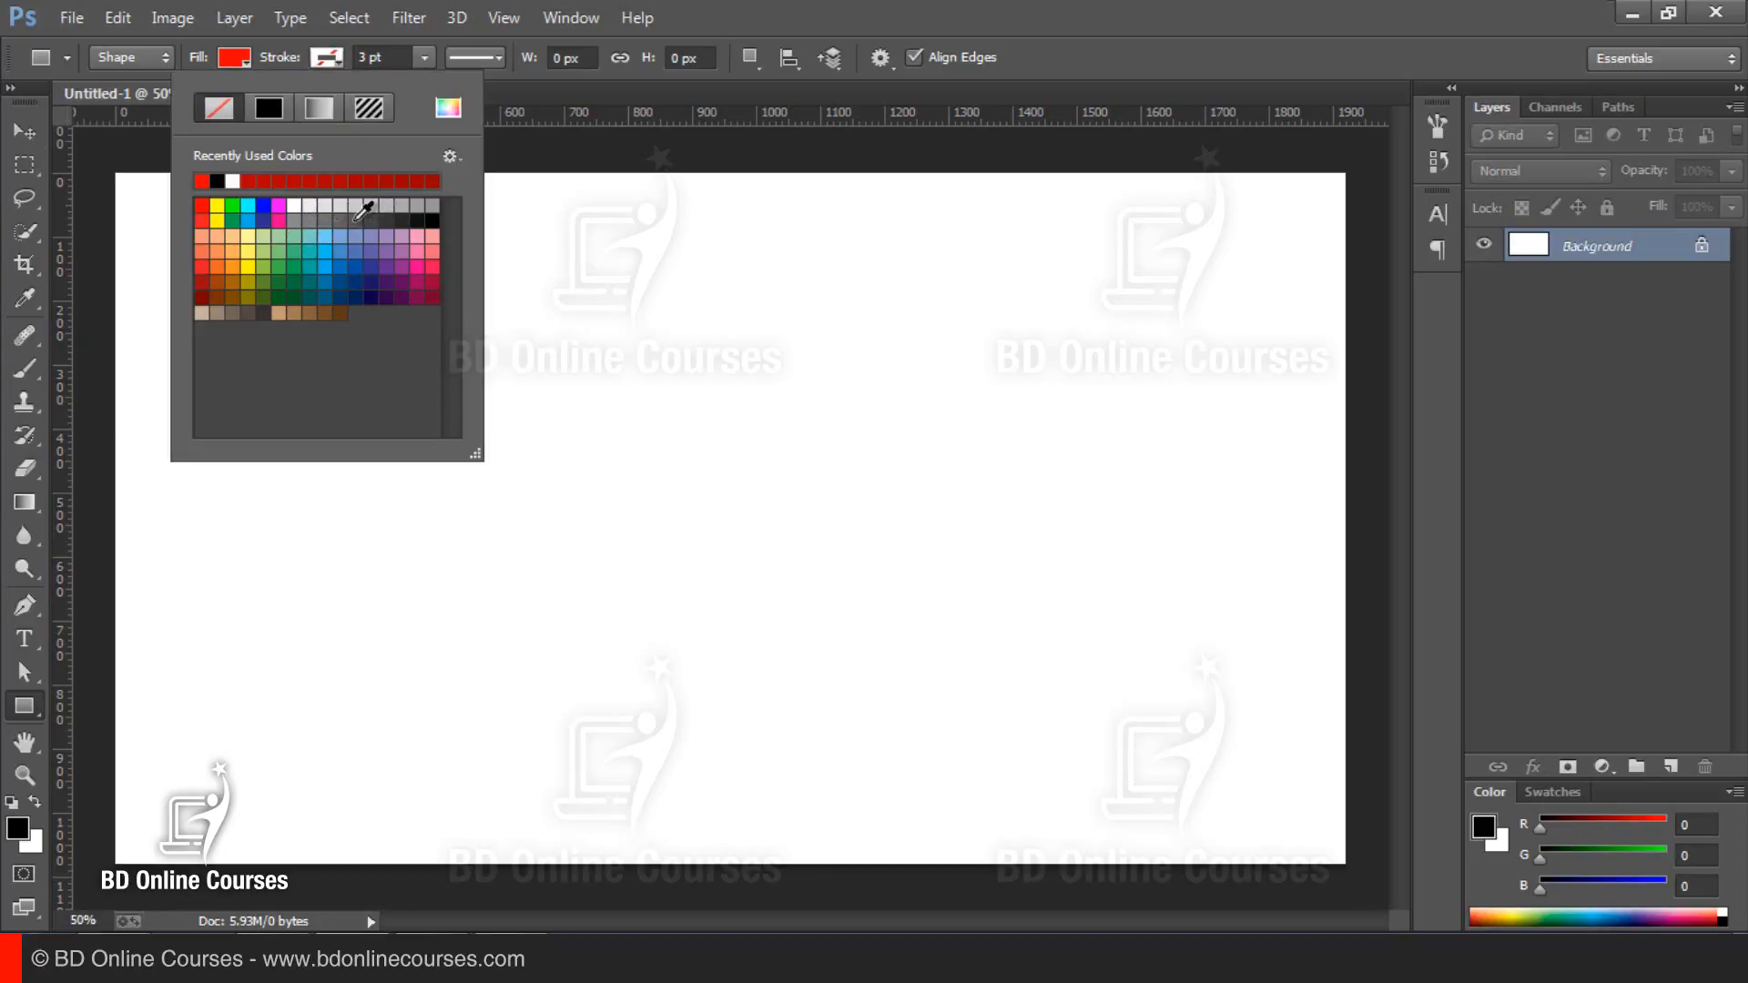
click(313, 219)
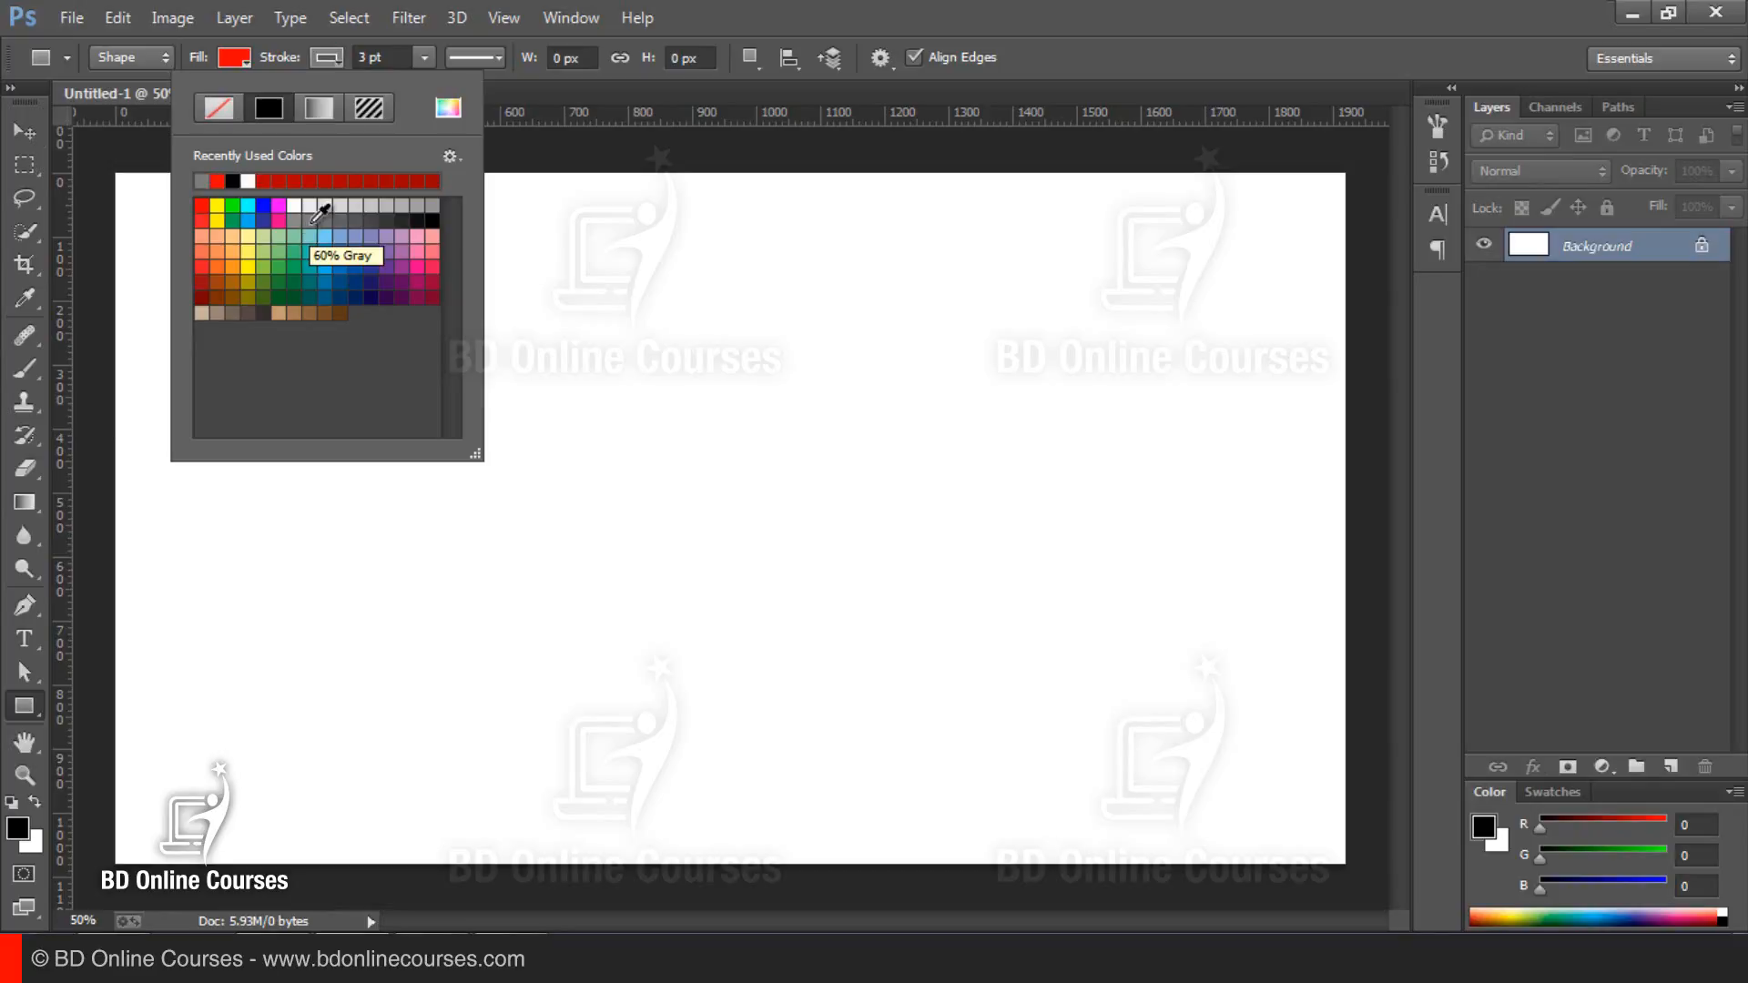
click(637, 18)
click(424, 93)
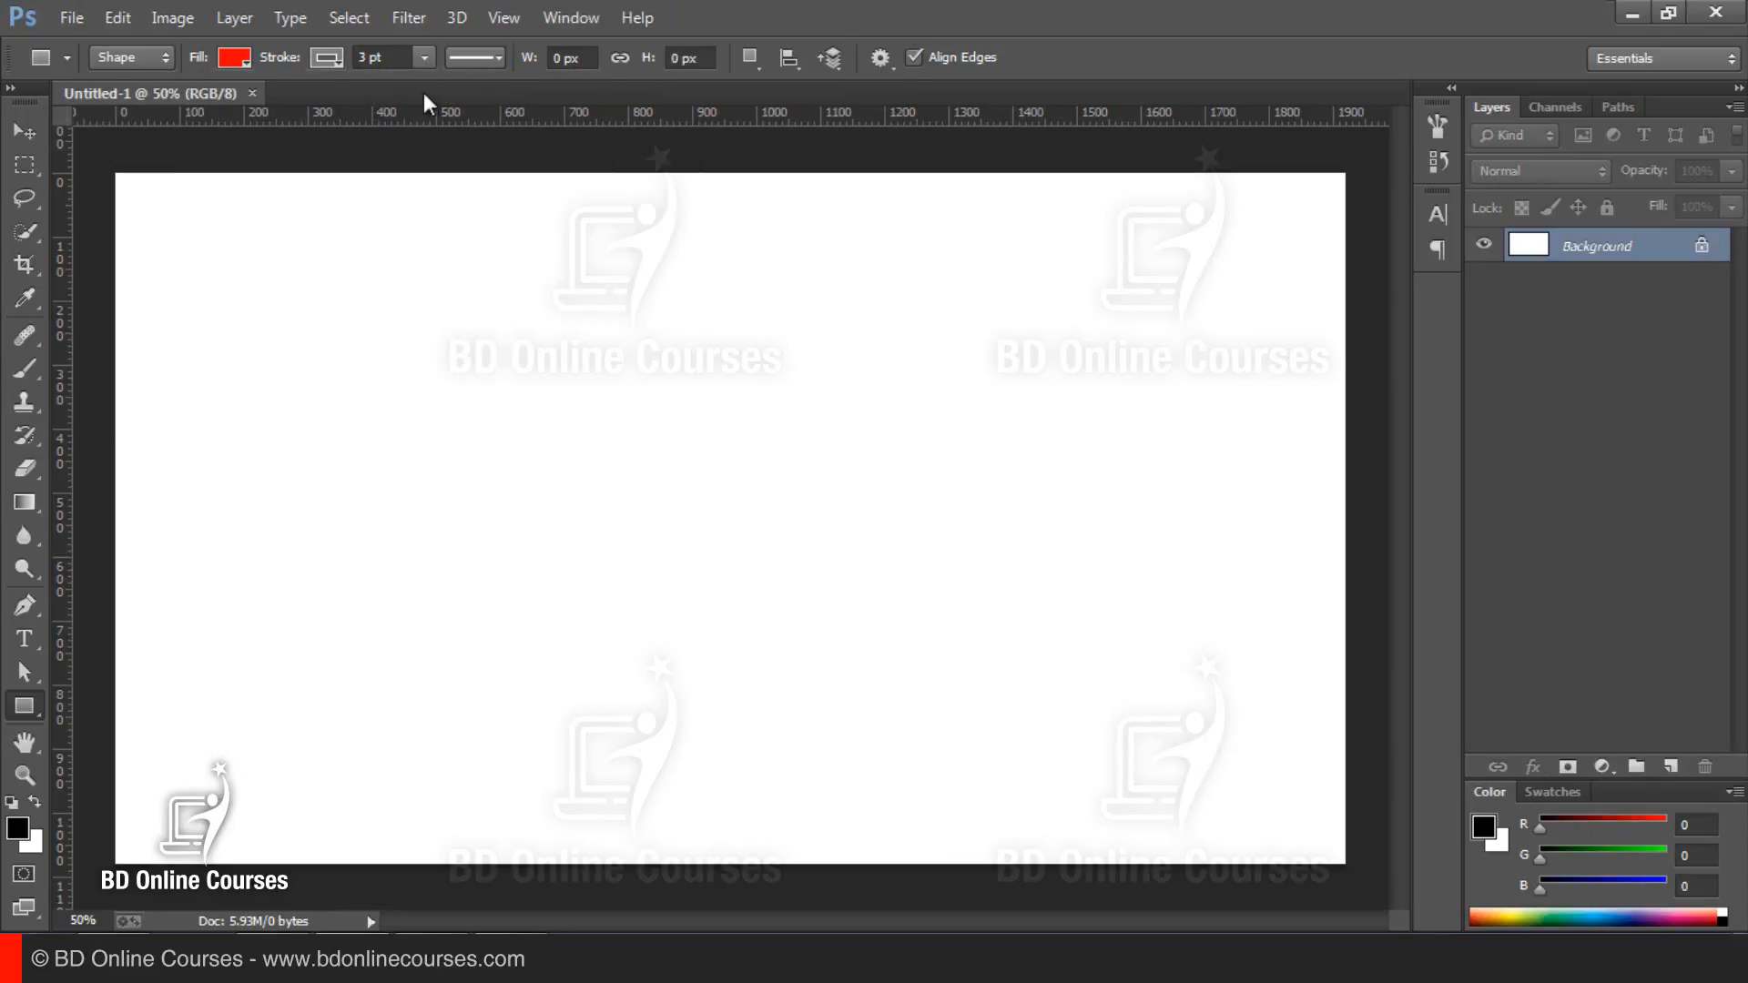
Step: Review the stroke width slider and the line style options available for the shape
click(401, 60)
click(425, 60)
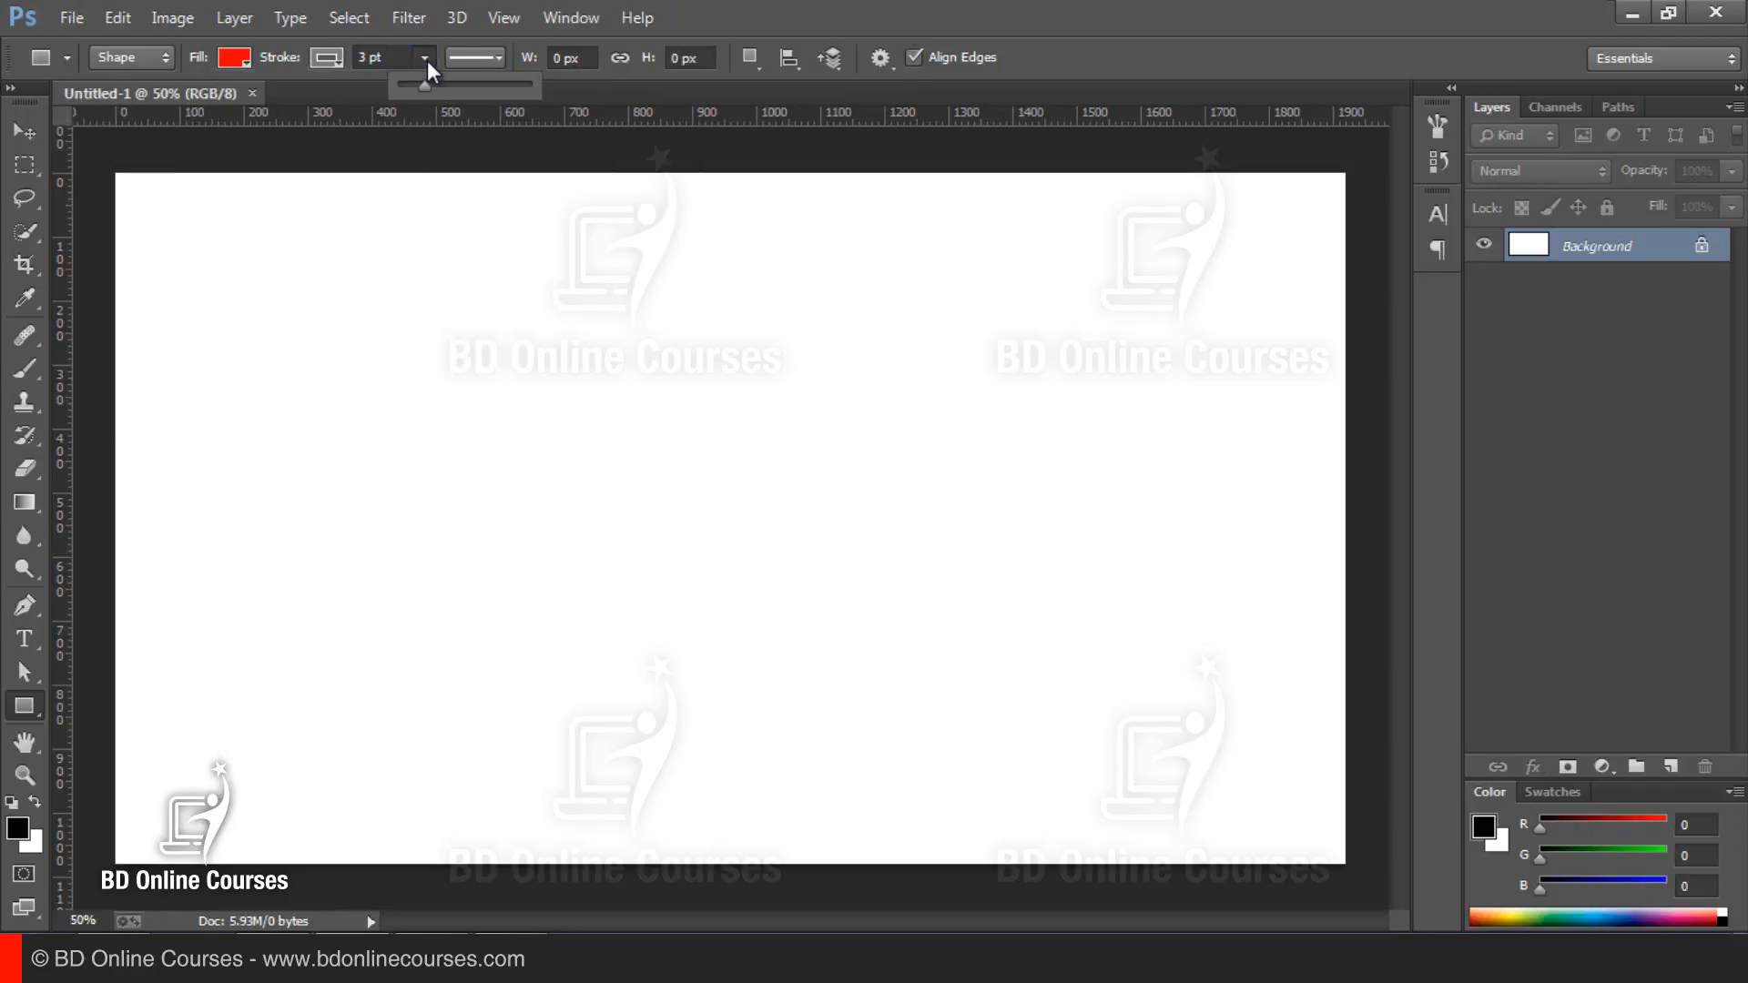
click(491, 57)
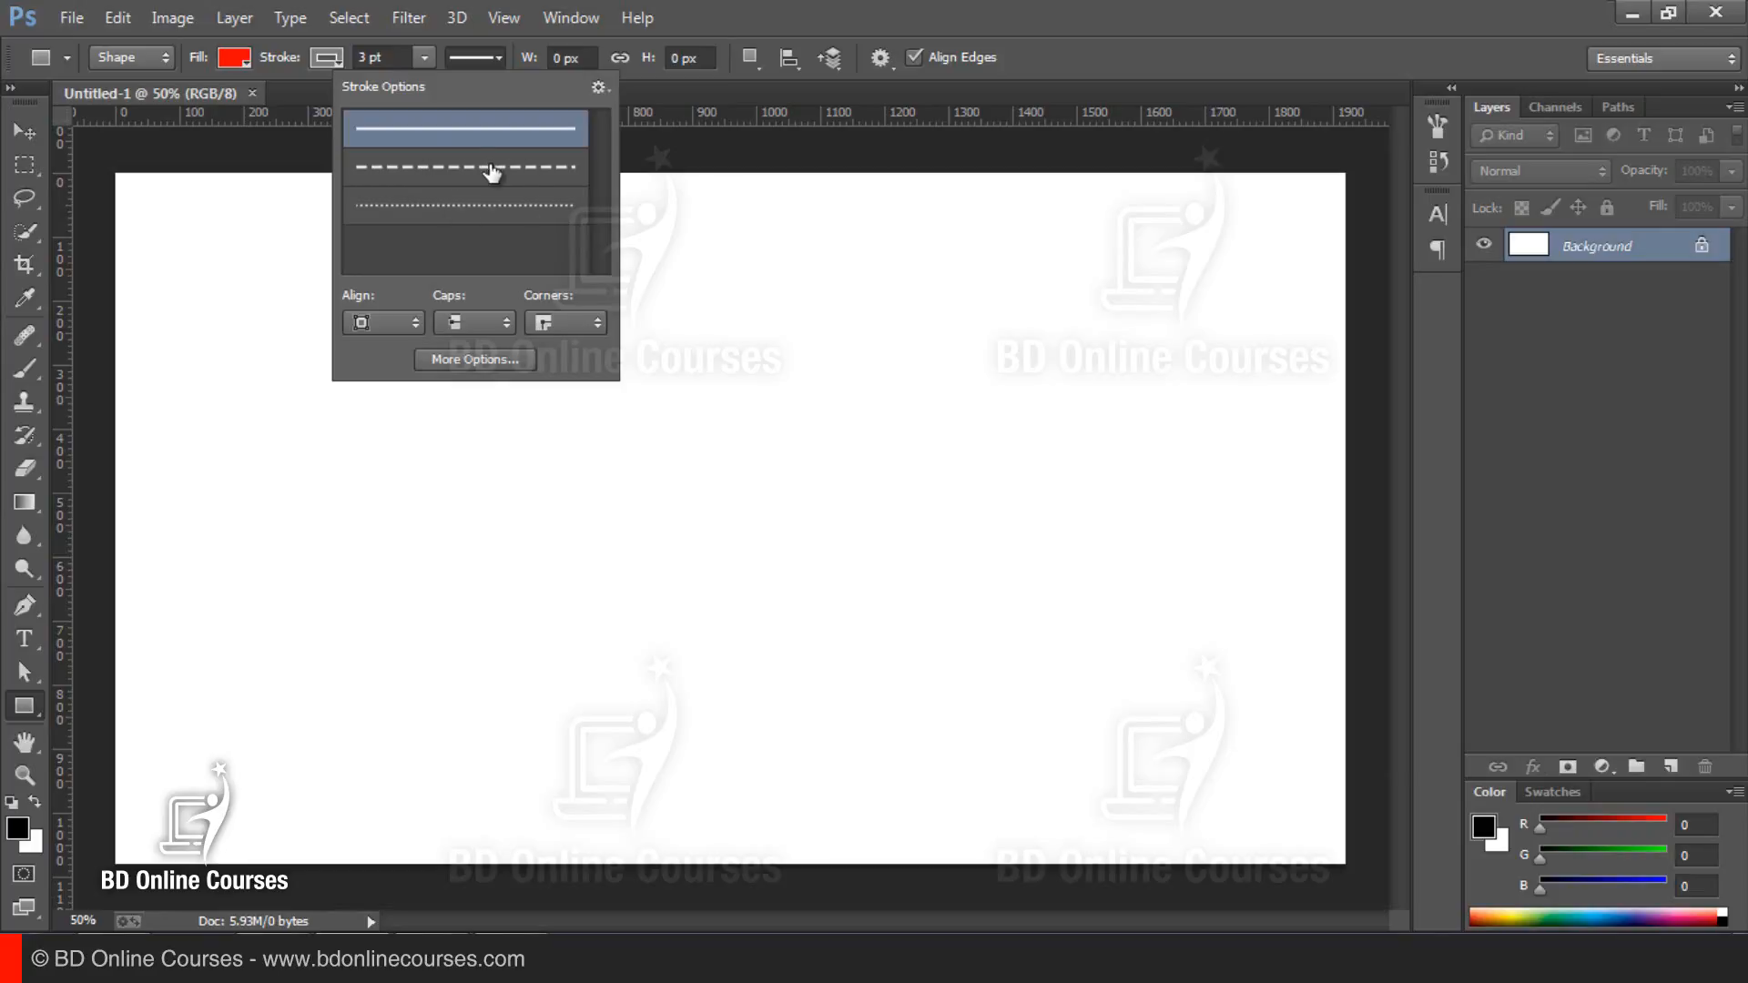
click(865, 17)
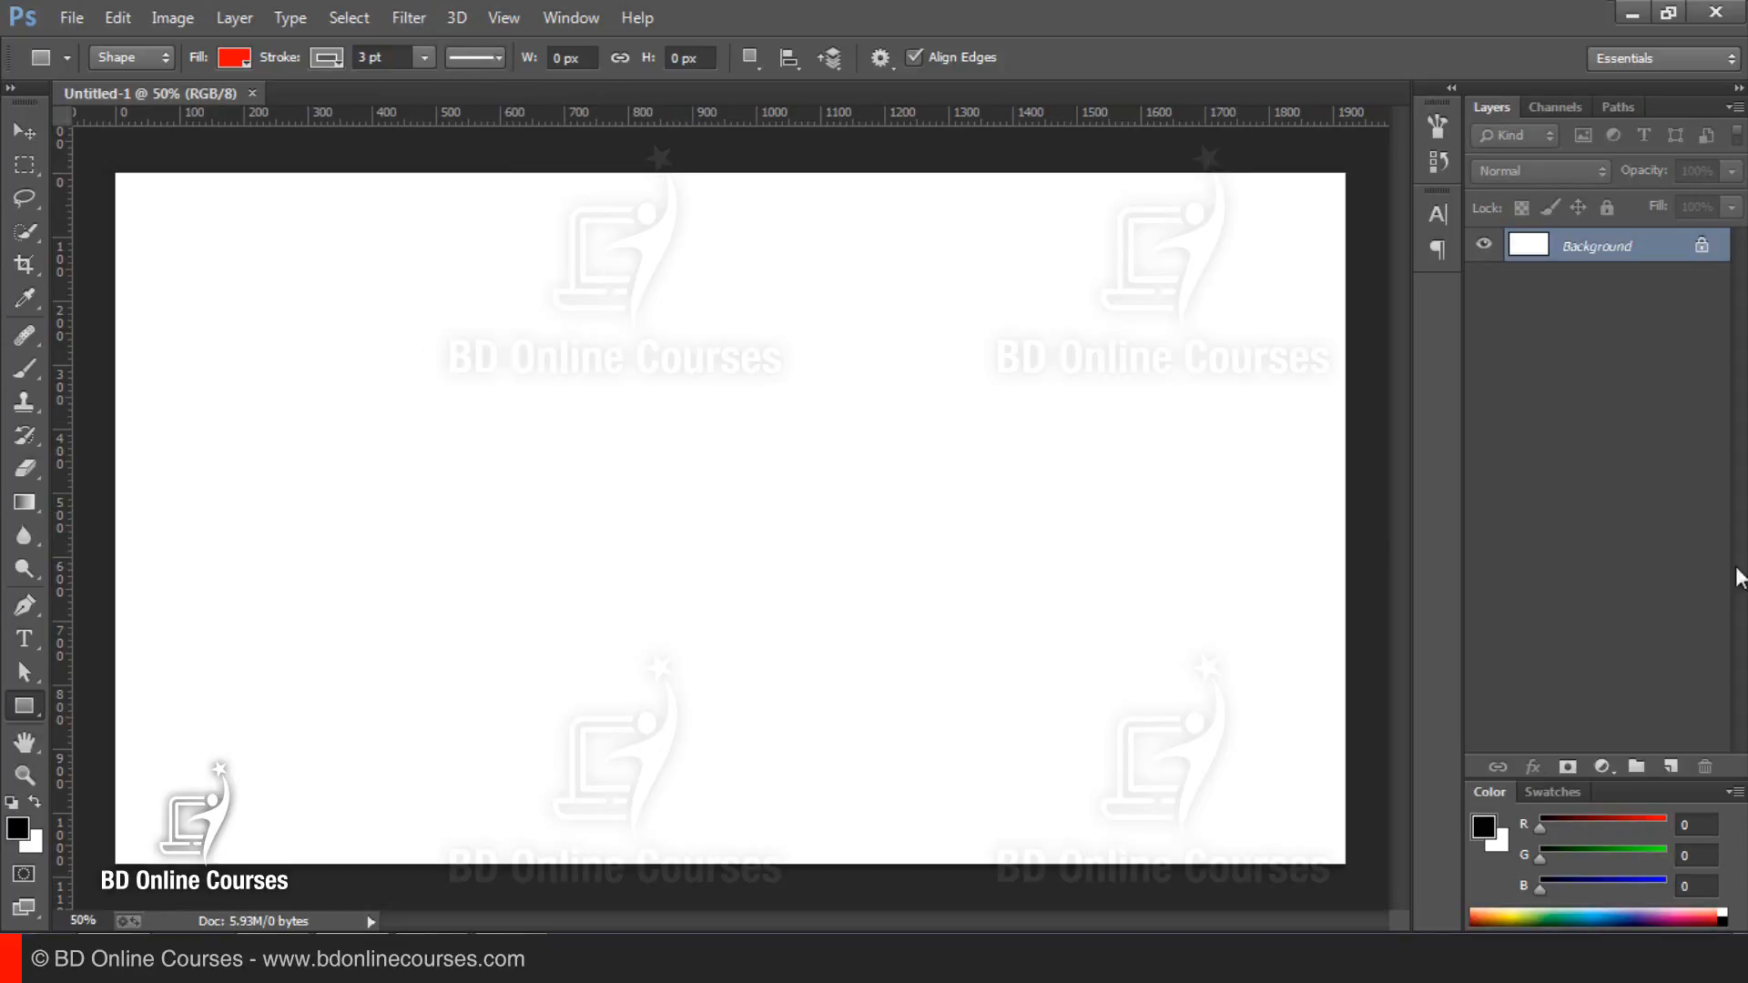
Step: Add a new layer and draw a rectangle about 450 by 246 px in the upper-left part of the canvas
click(1672, 768)
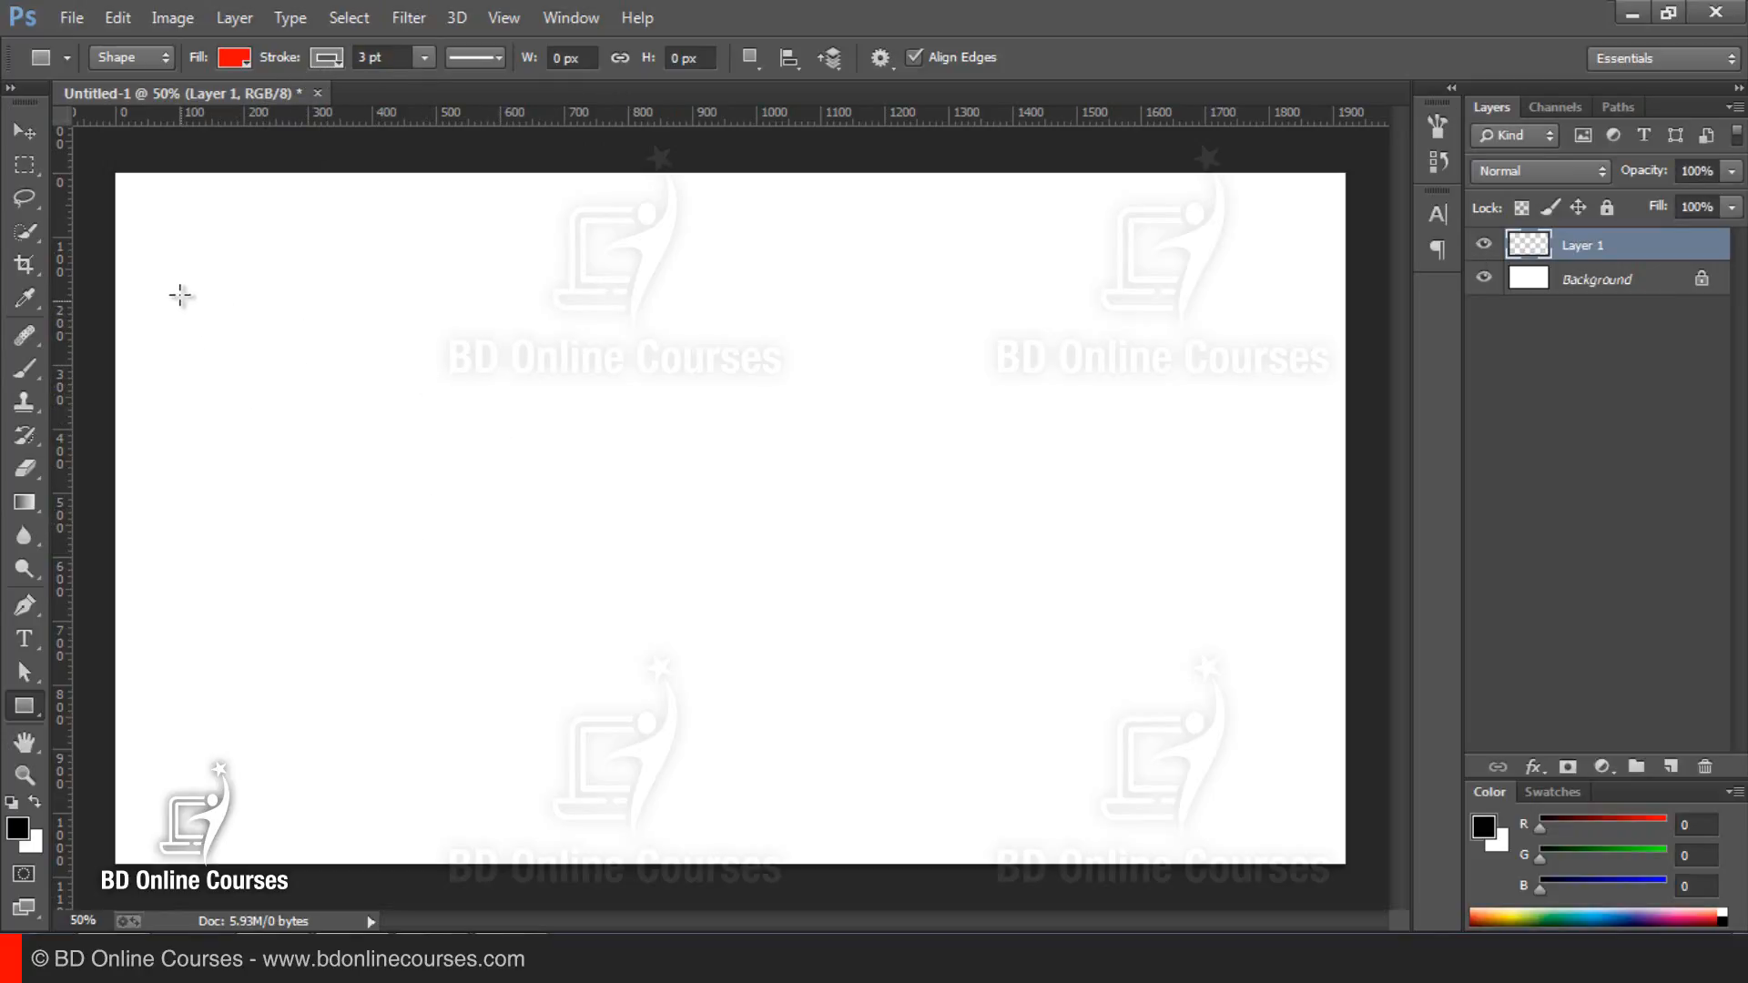
drag(180, 292, 469, 449)
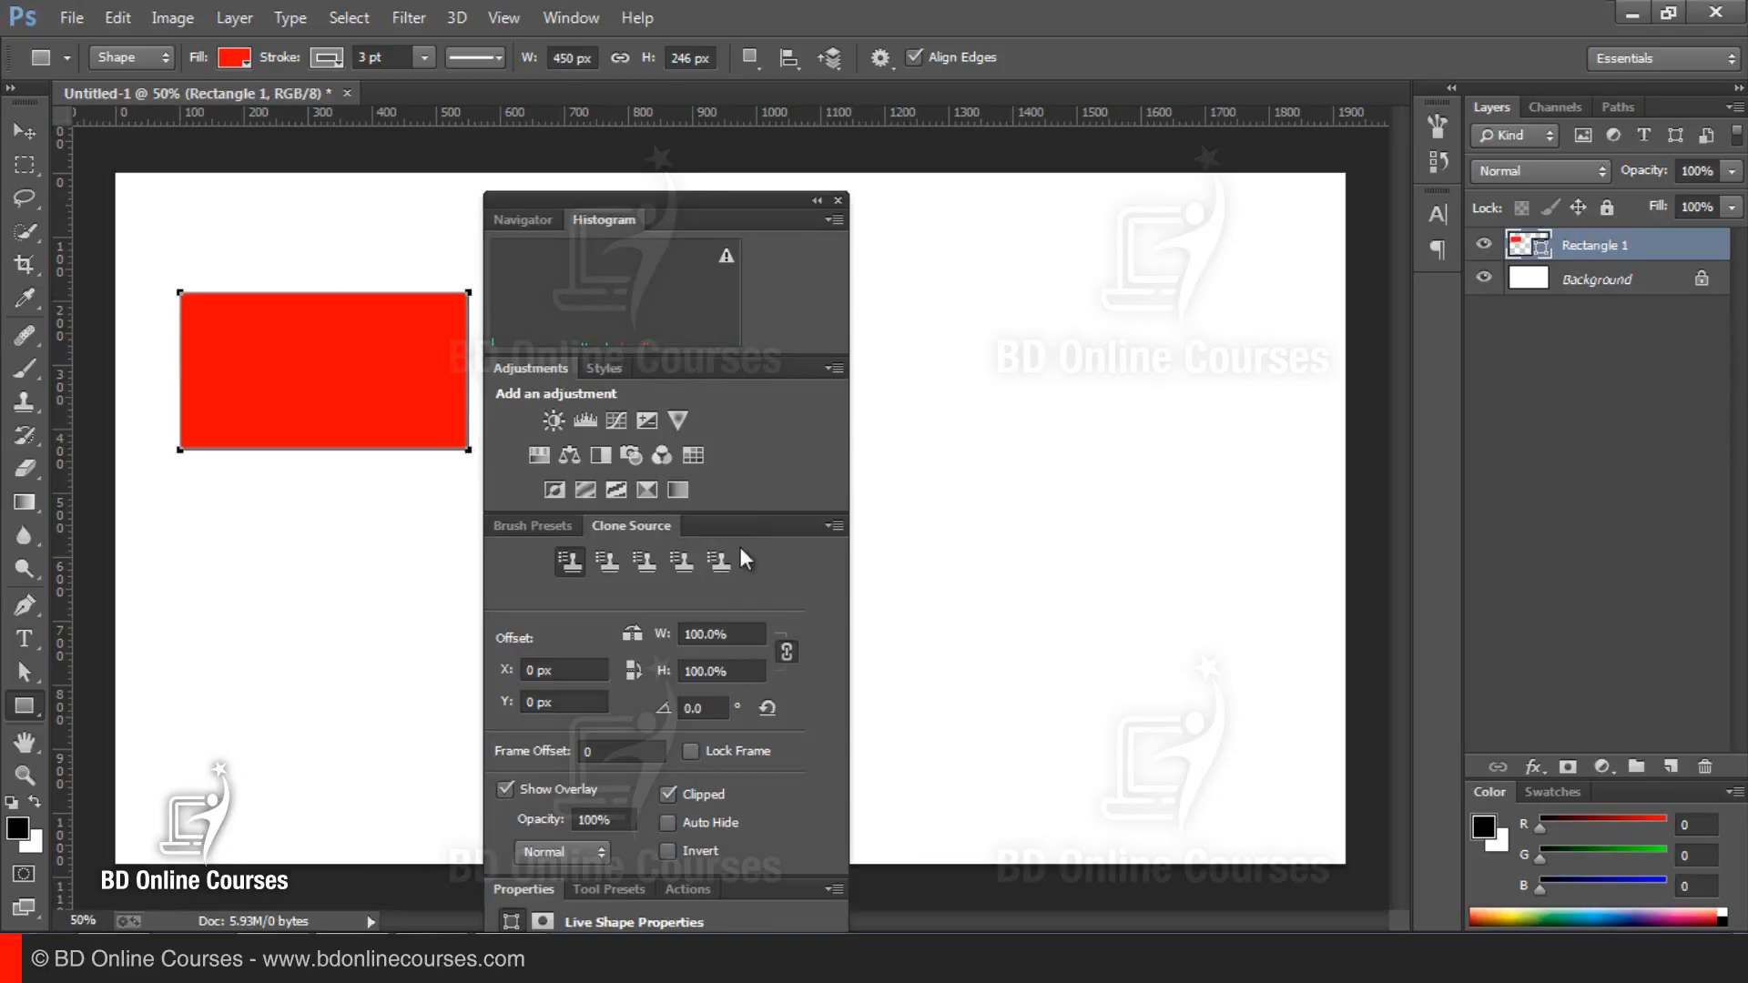
Step: Separate the Properties panel from the floating panel group, close that group, and dock Properties beside the layers for editing the shape
drag(522, 896, 1148, 296)
click(946, 200)
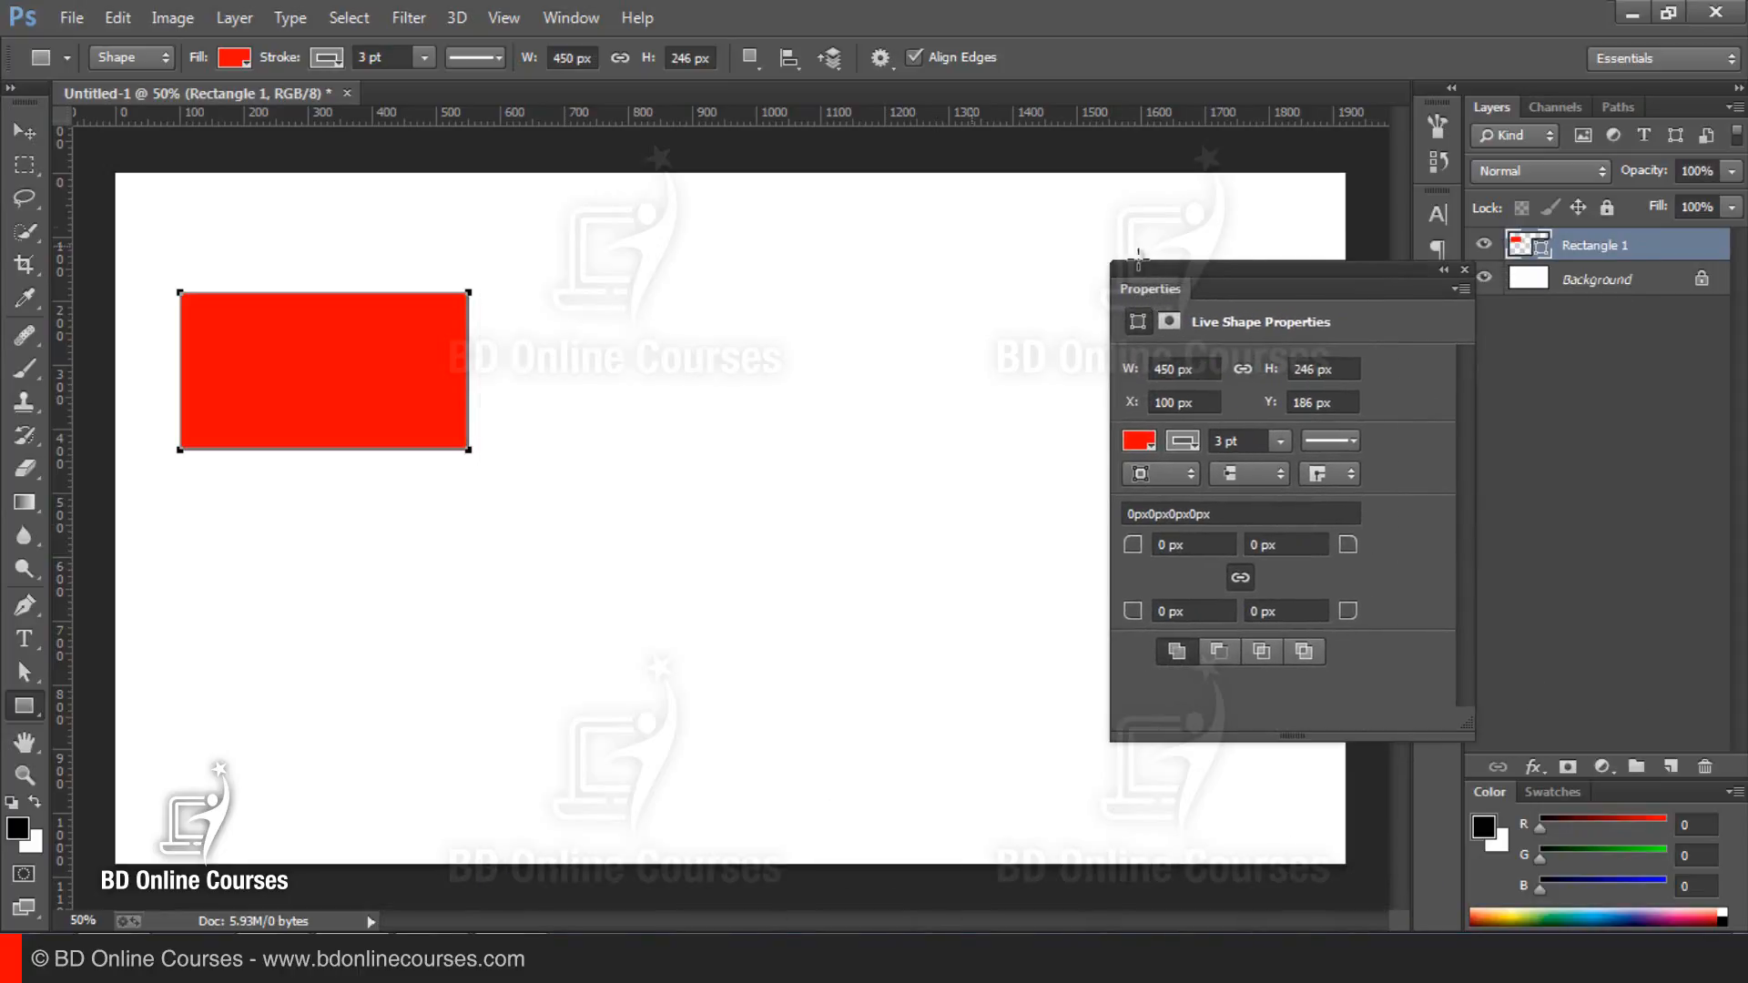
drag(1363, 267, 1434, 277)
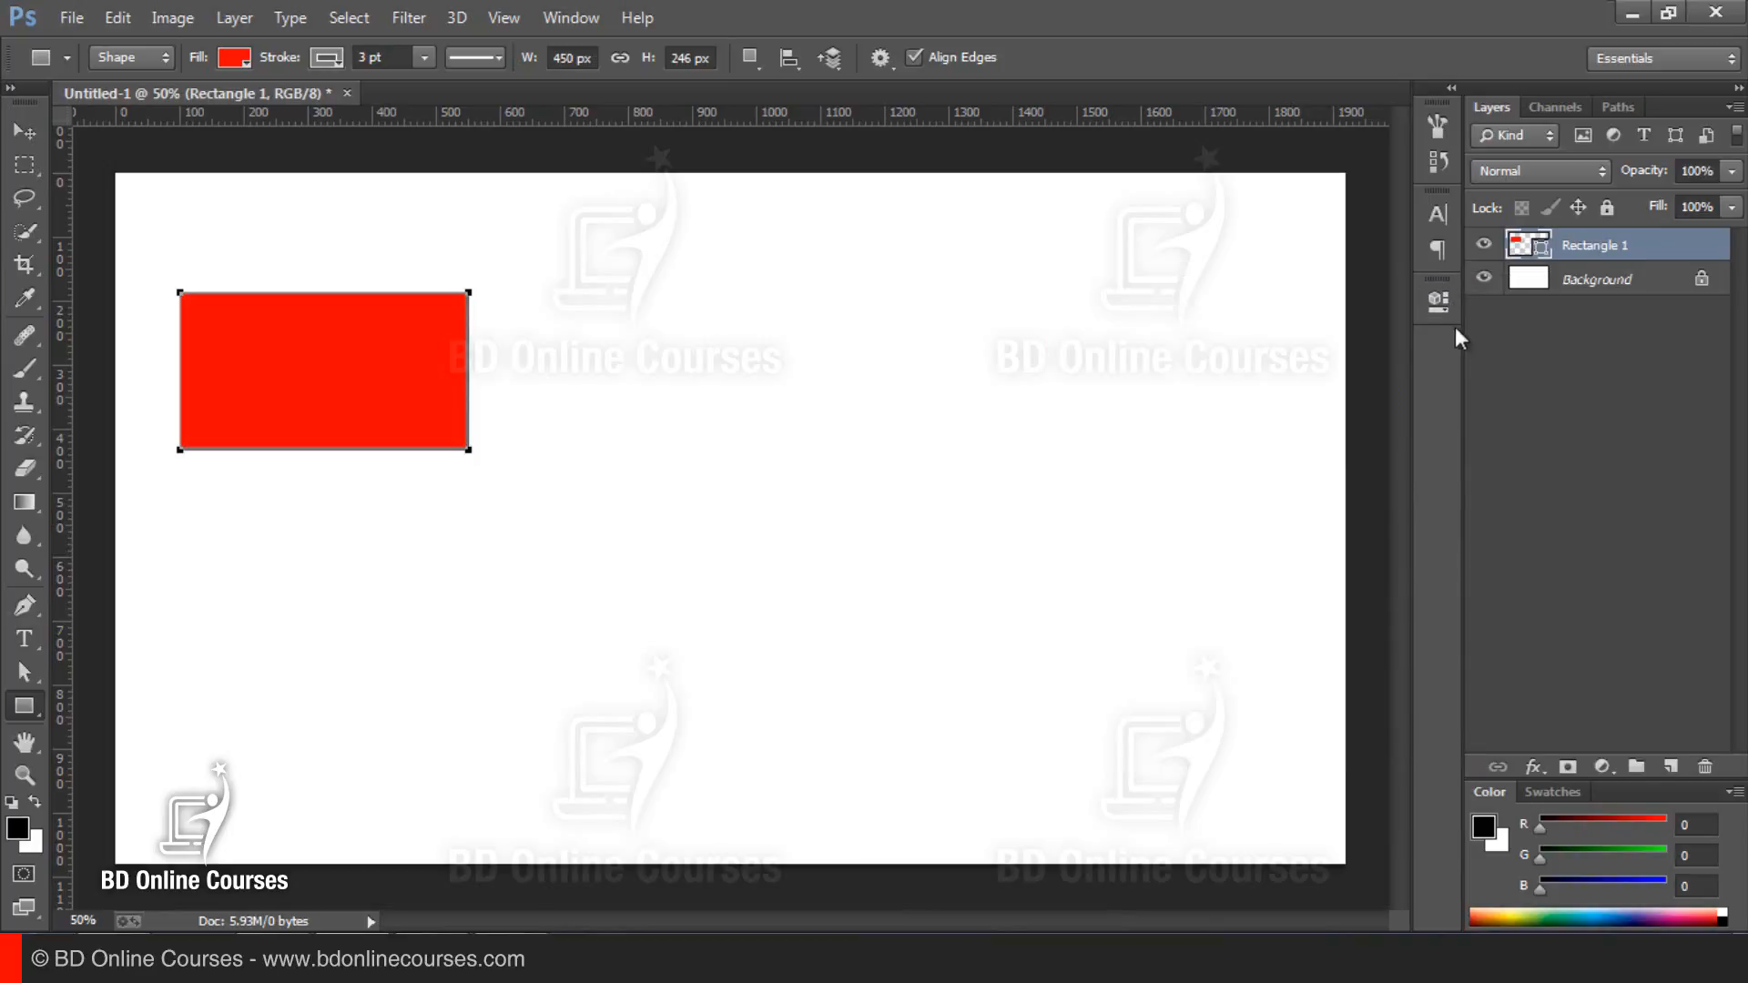
click(1438, 301)
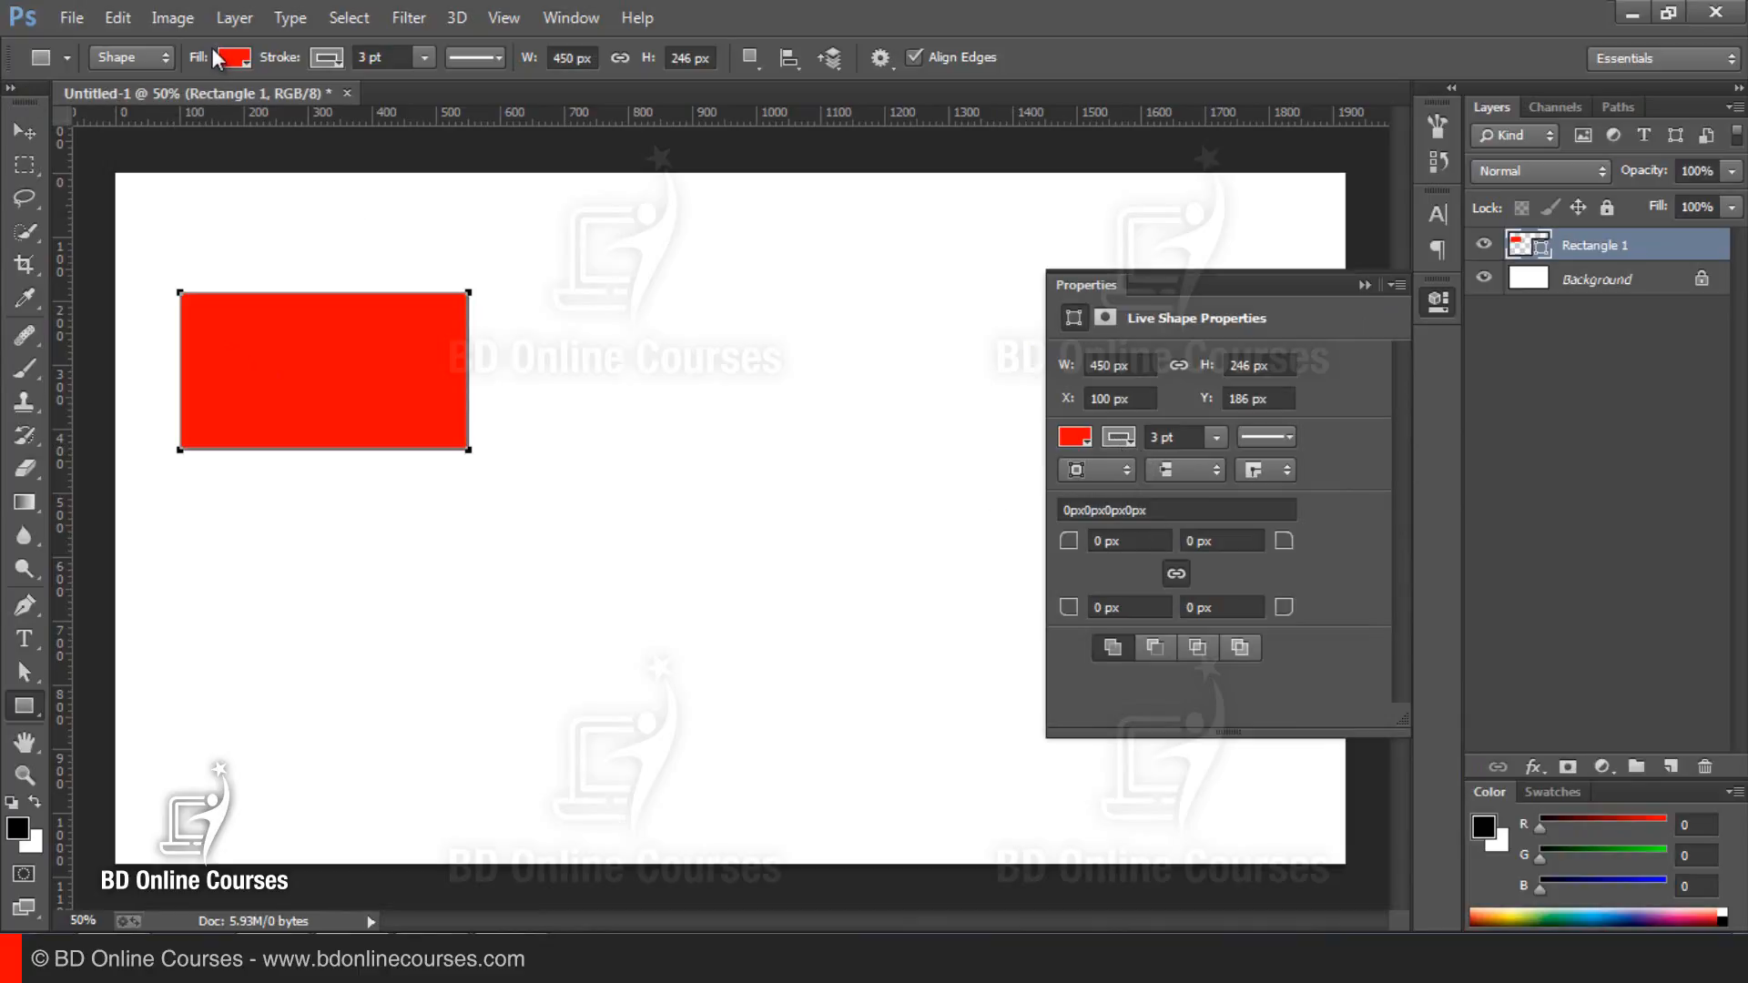
Step: Try several fill colors on the rectangle, including purple, blue and dark green, ending with a medium green
click(1080, 440)
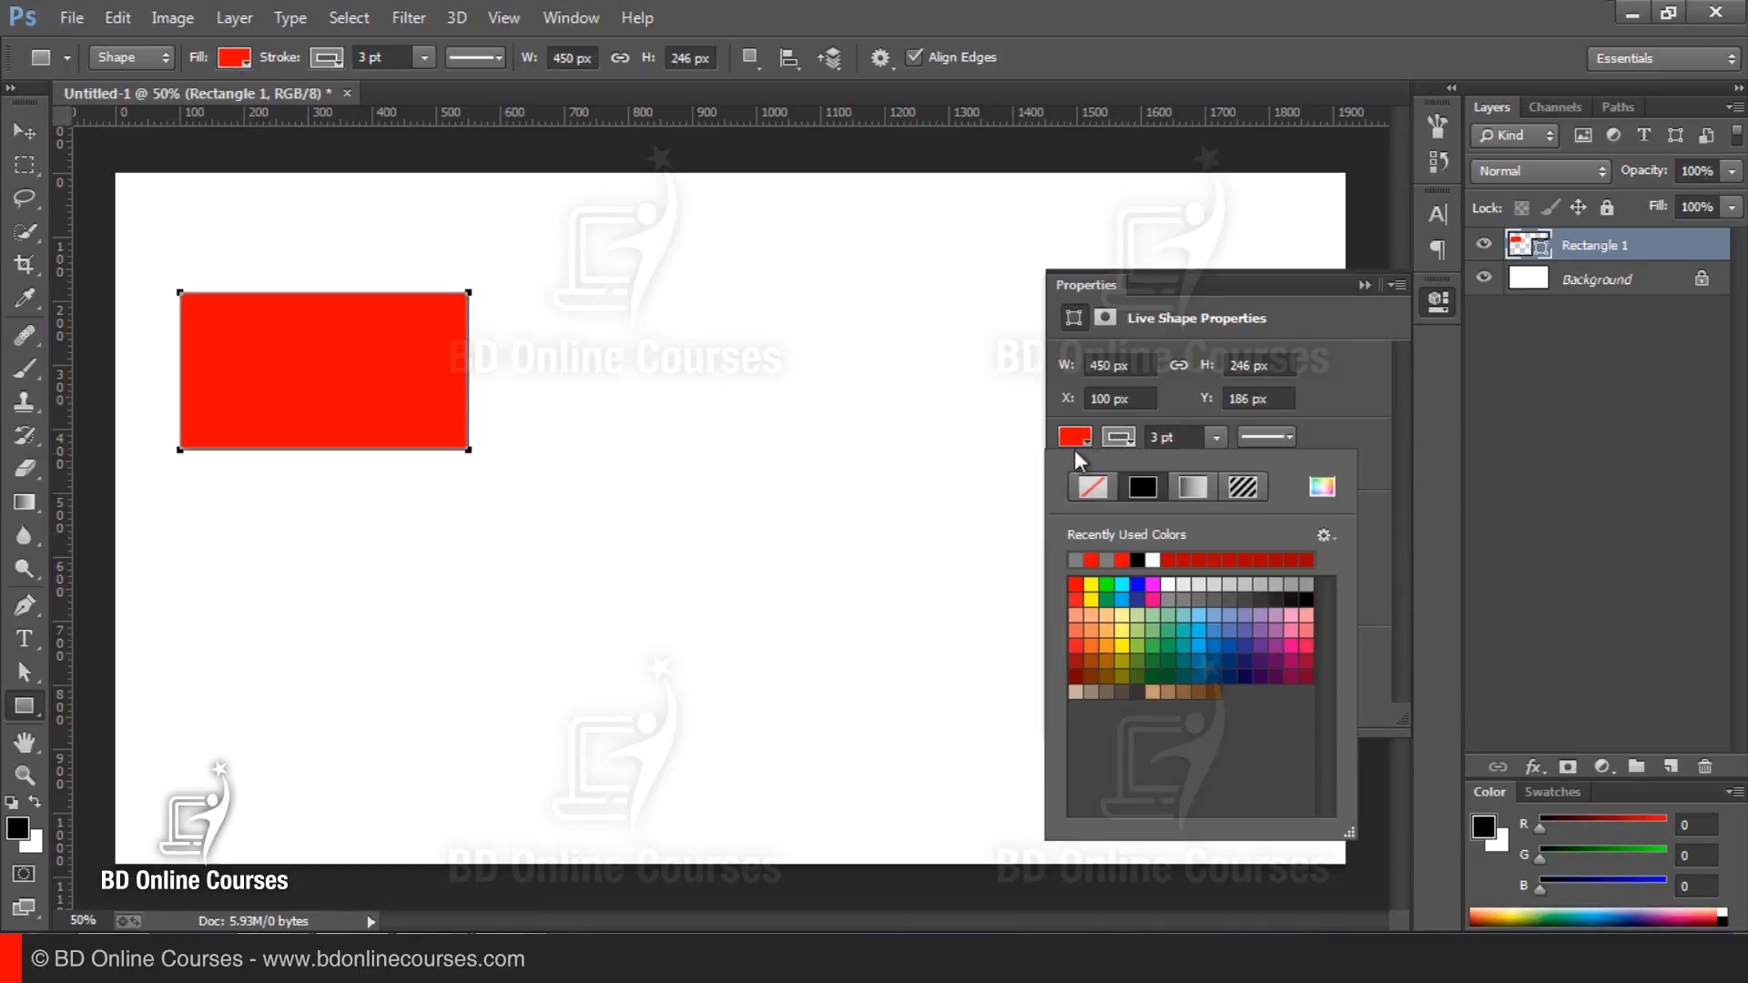
click(1214, 628)
click(1255, 635)
click(1249, 670)
click(1174, 657)
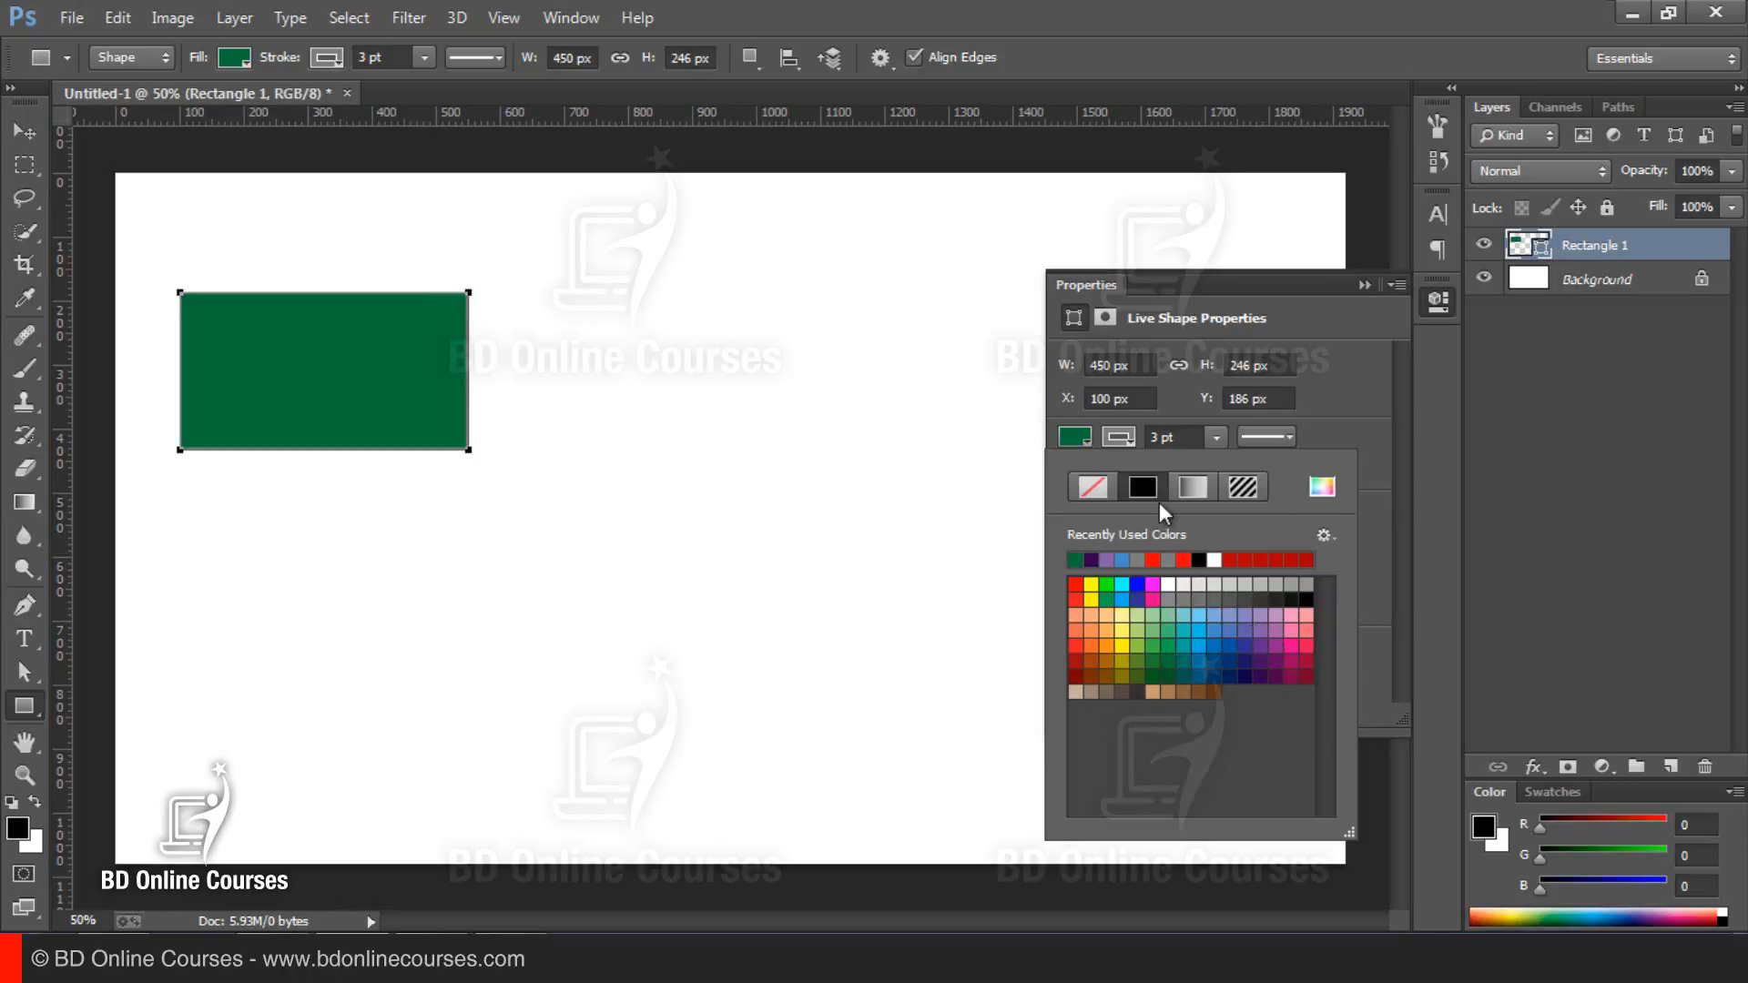
click(1198, 657)
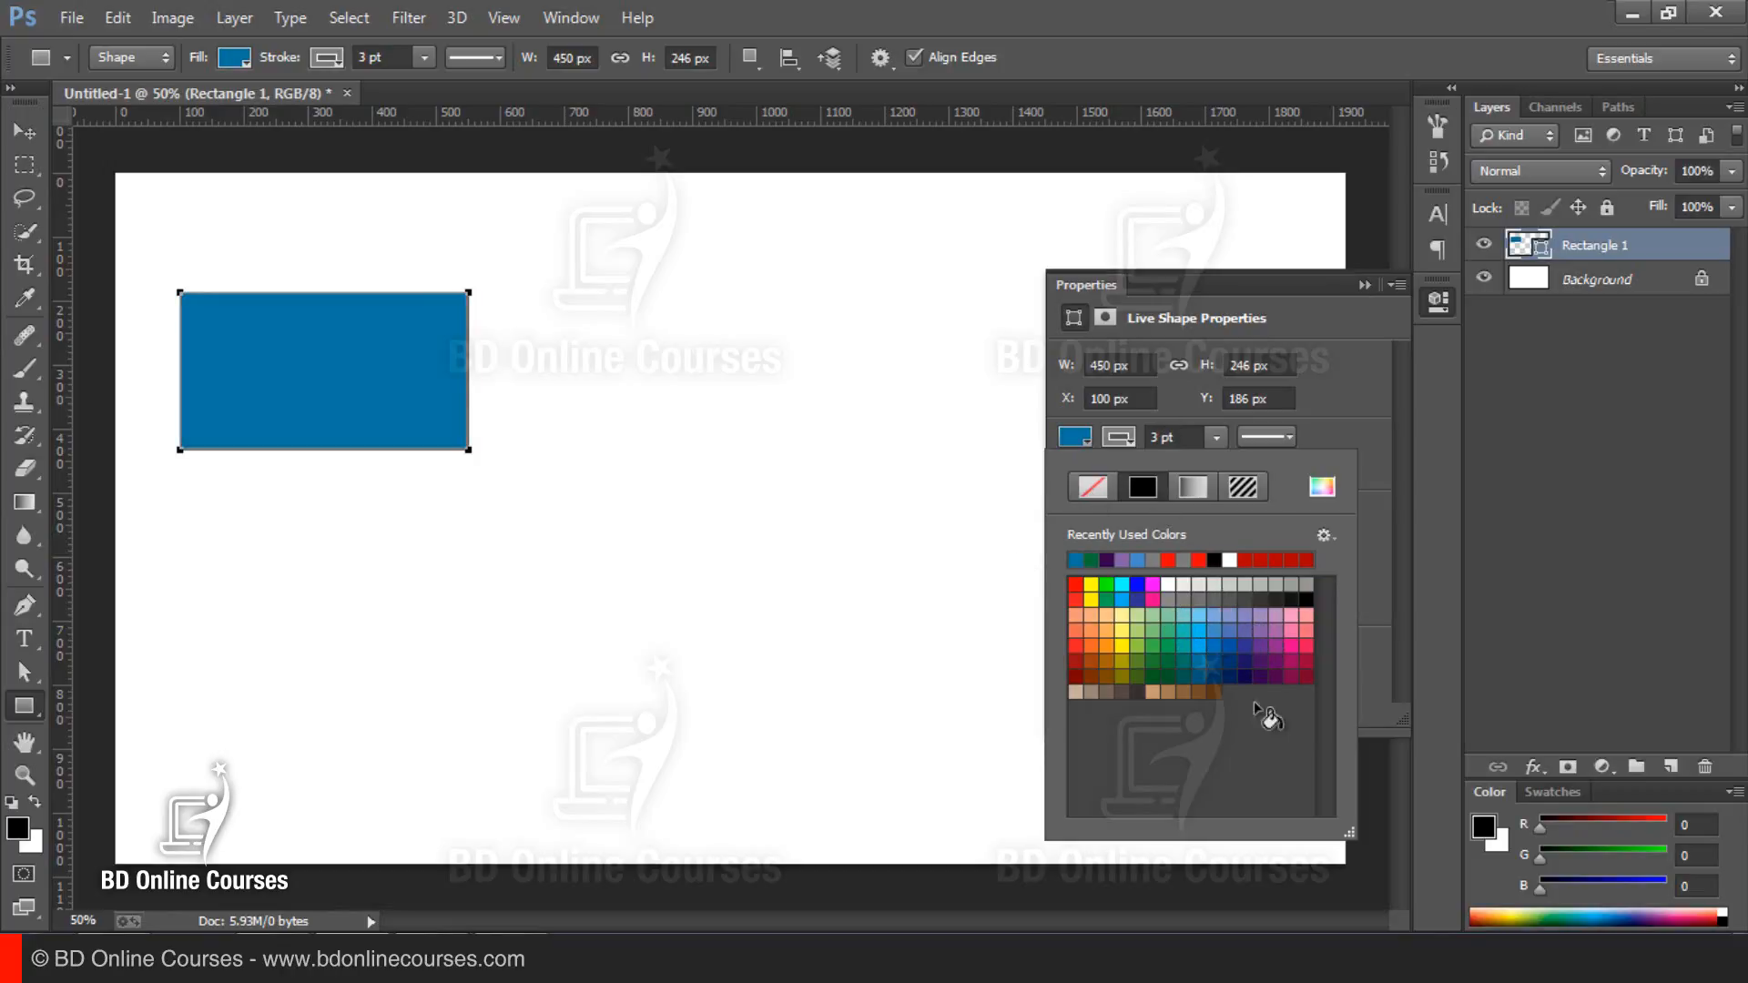
click(1169, 643)
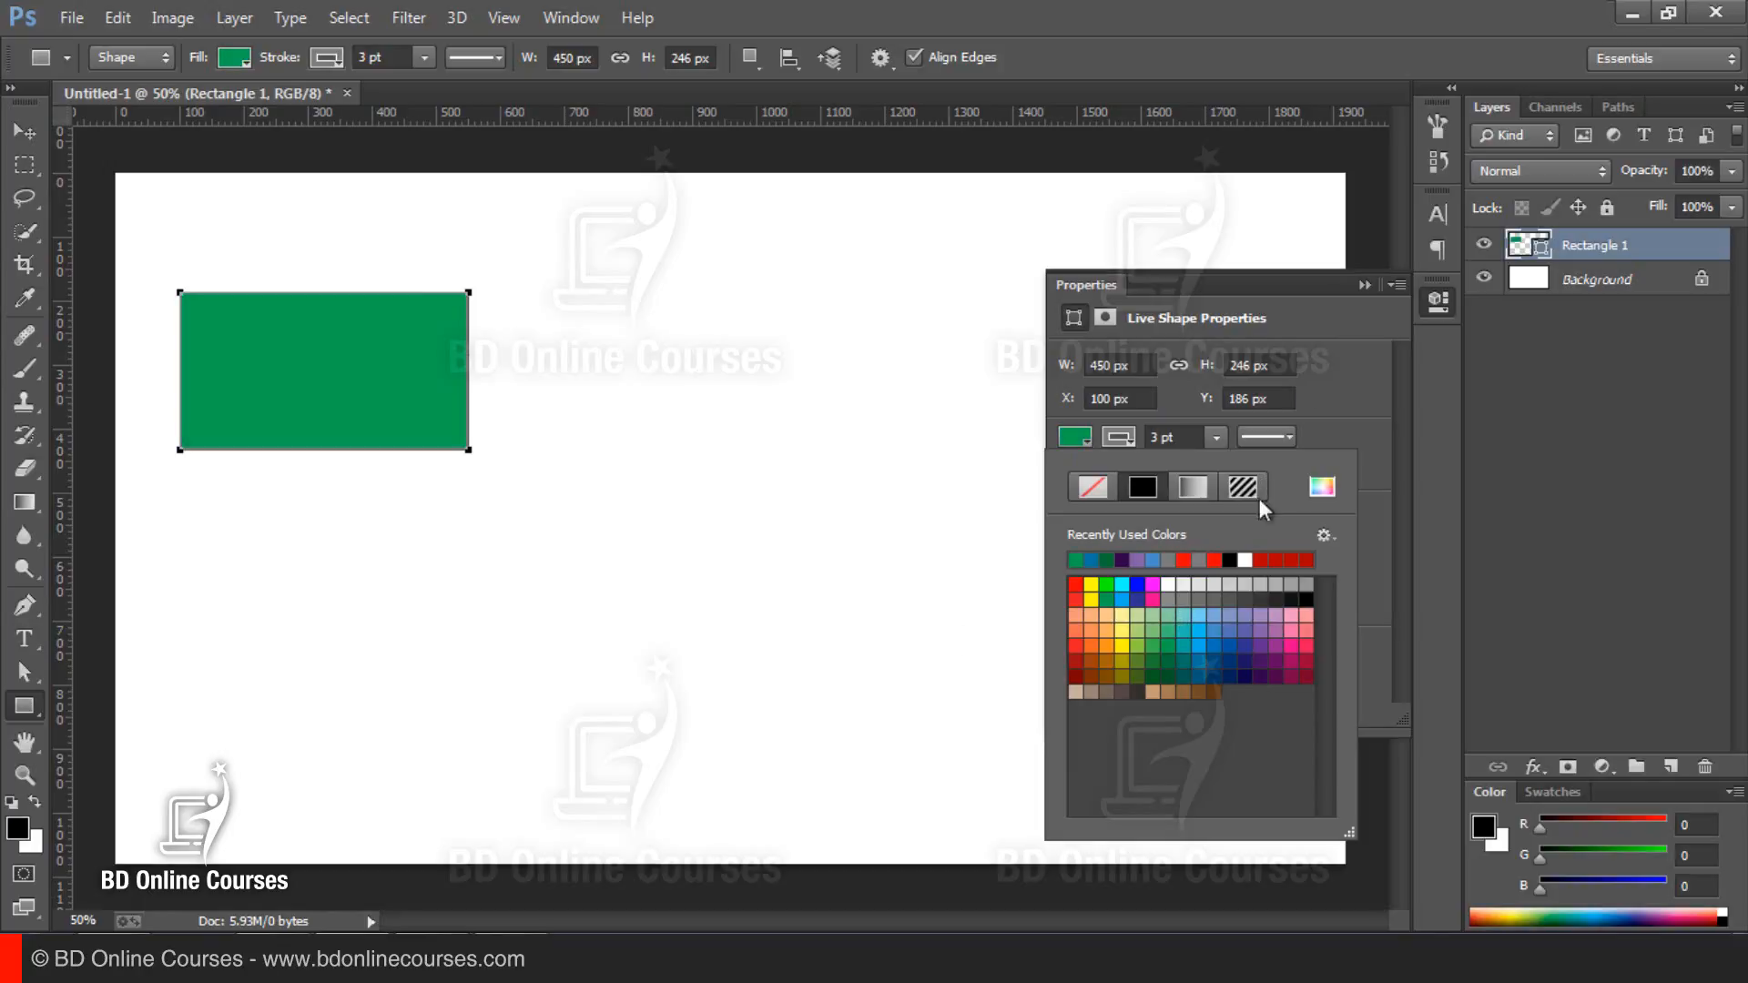
click(1341, 386)
Step: Thicken the rectangle's stroke to 29.79 pt
click(1120, 437)
click(1210, 445)
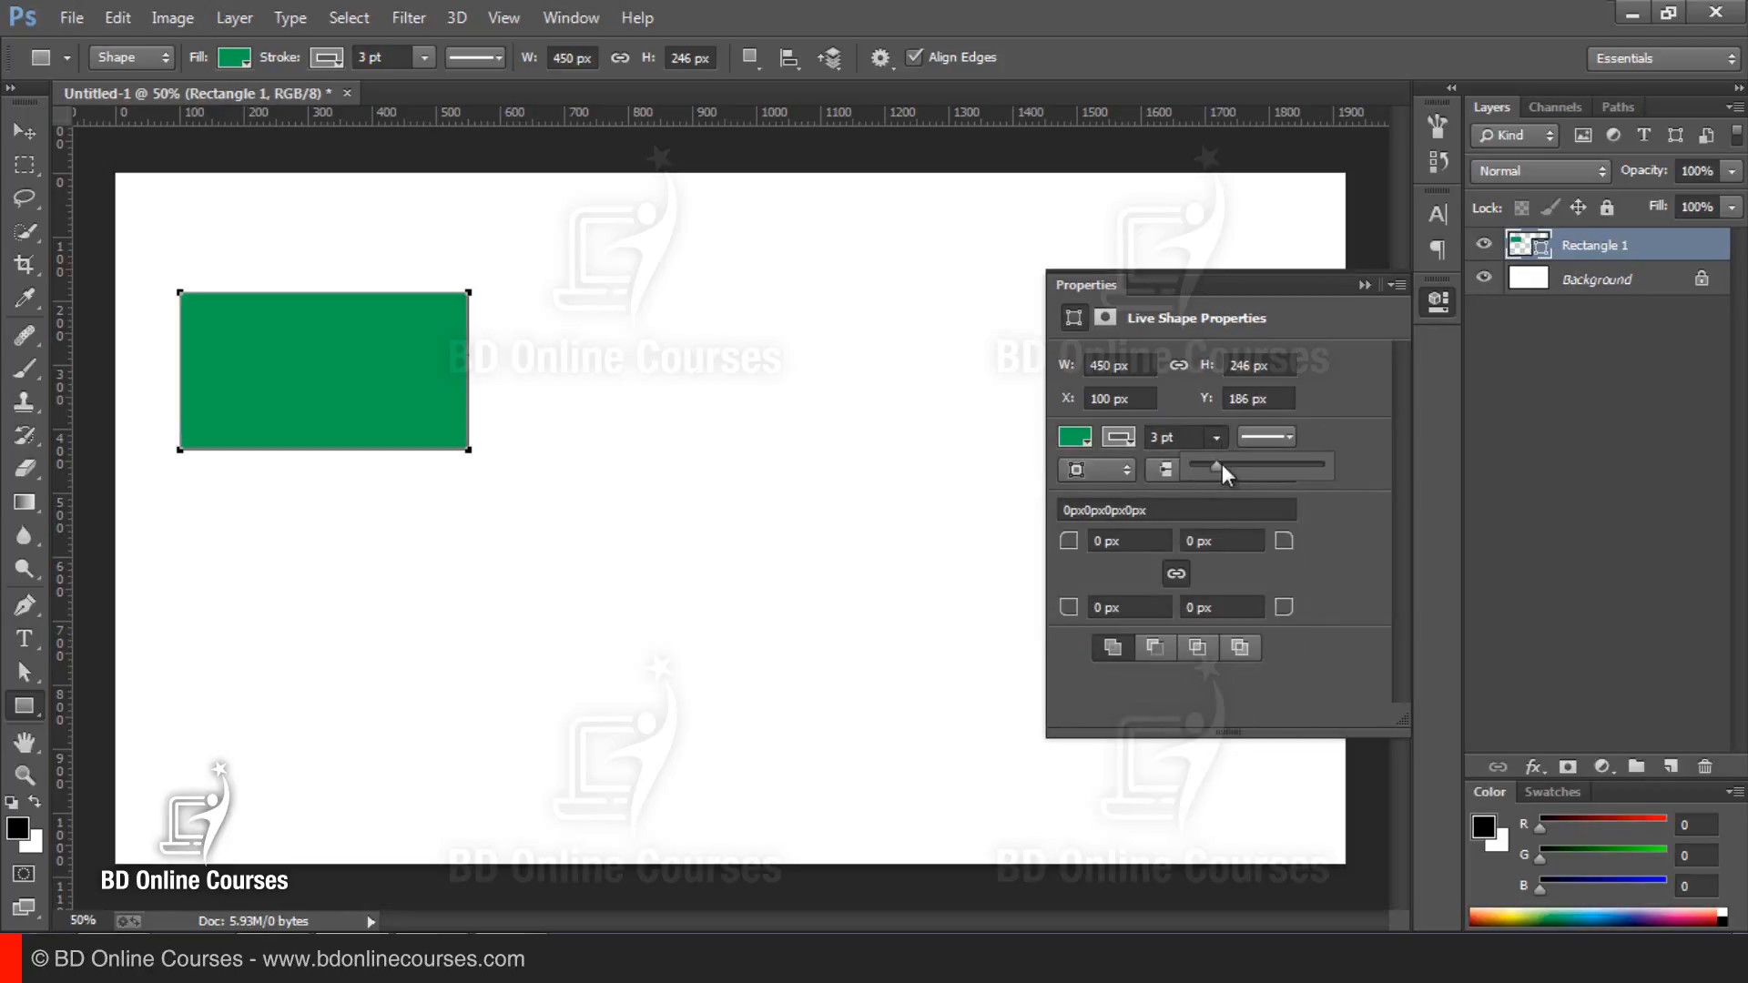
drag(1222, 462, 1275, 461)
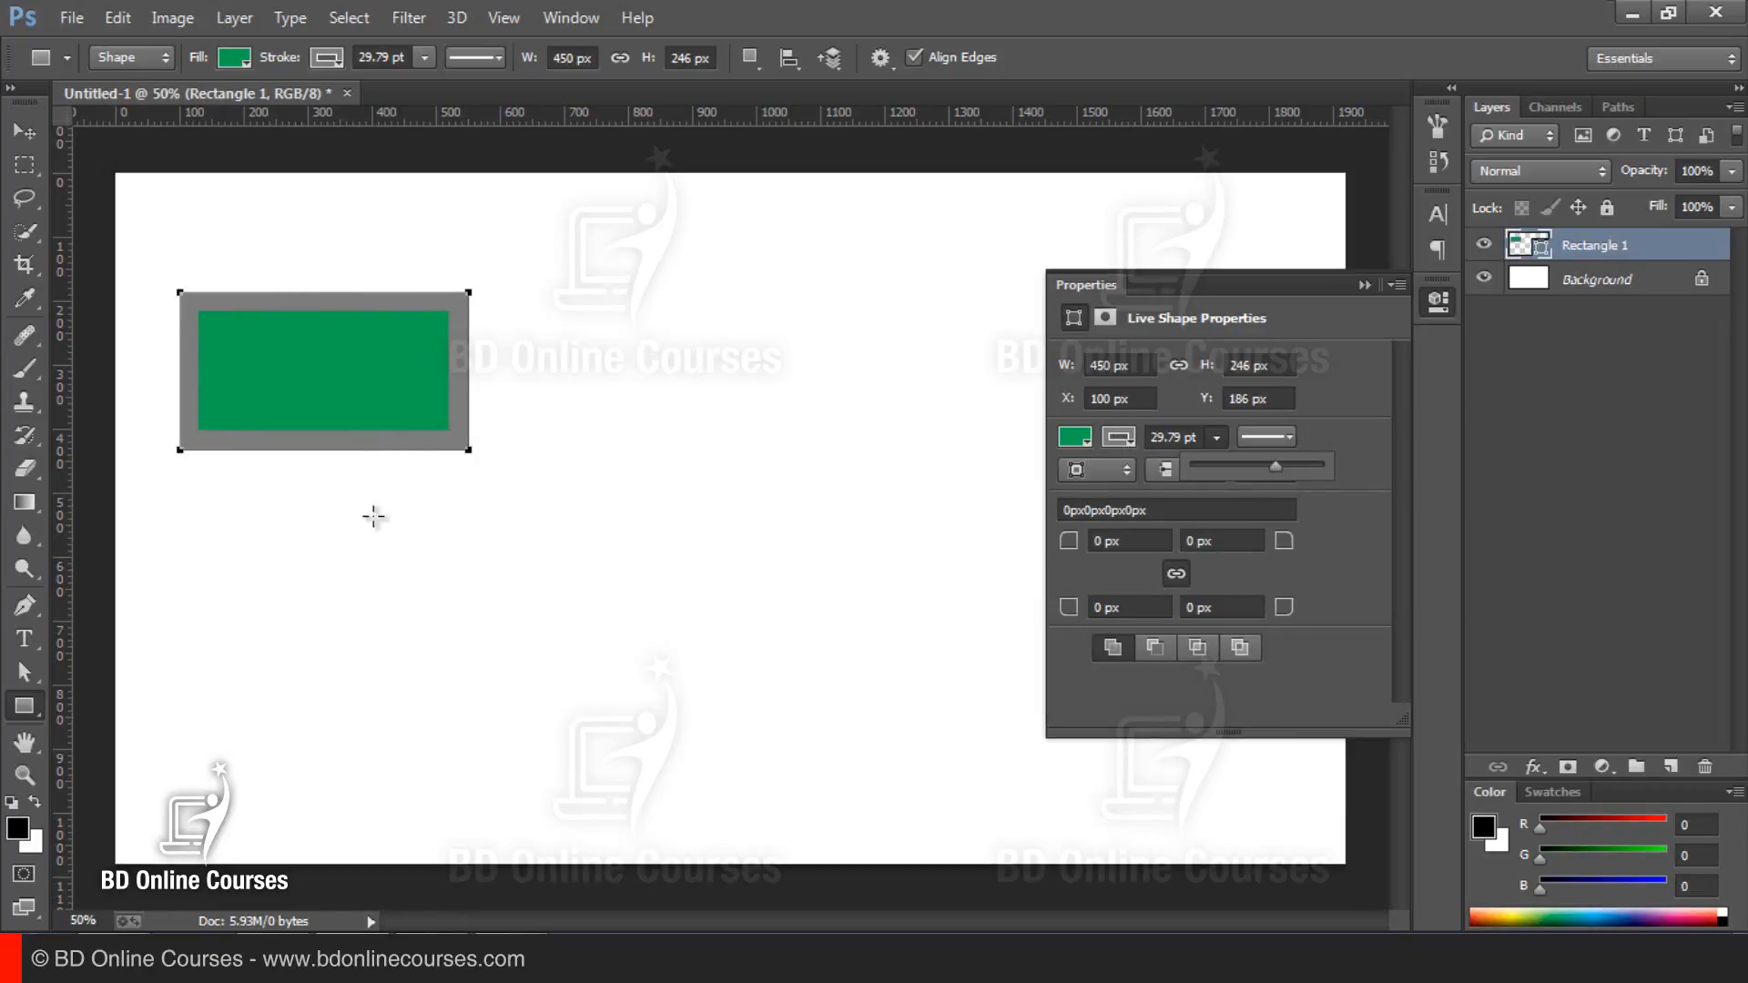
Step: Try different blue stroke colors on the rectangle and set the stroke to dark navy blue
click(1121, 436)
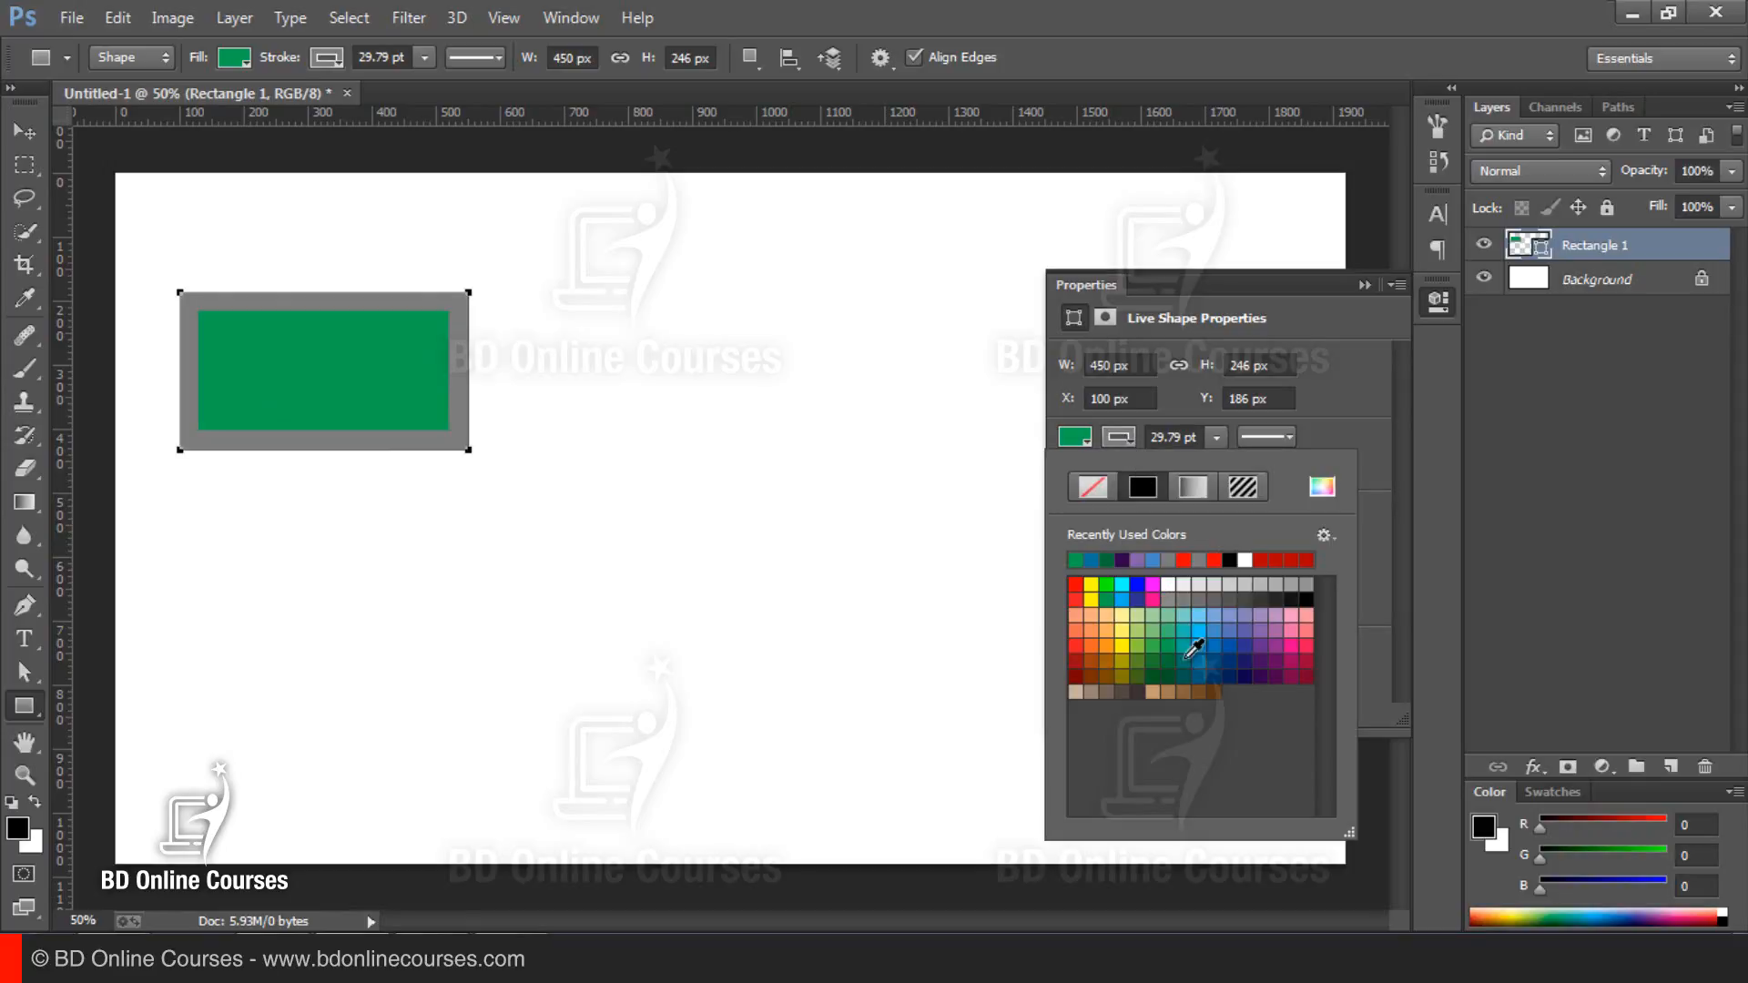
click(1200, 616)
click(1227, 619)
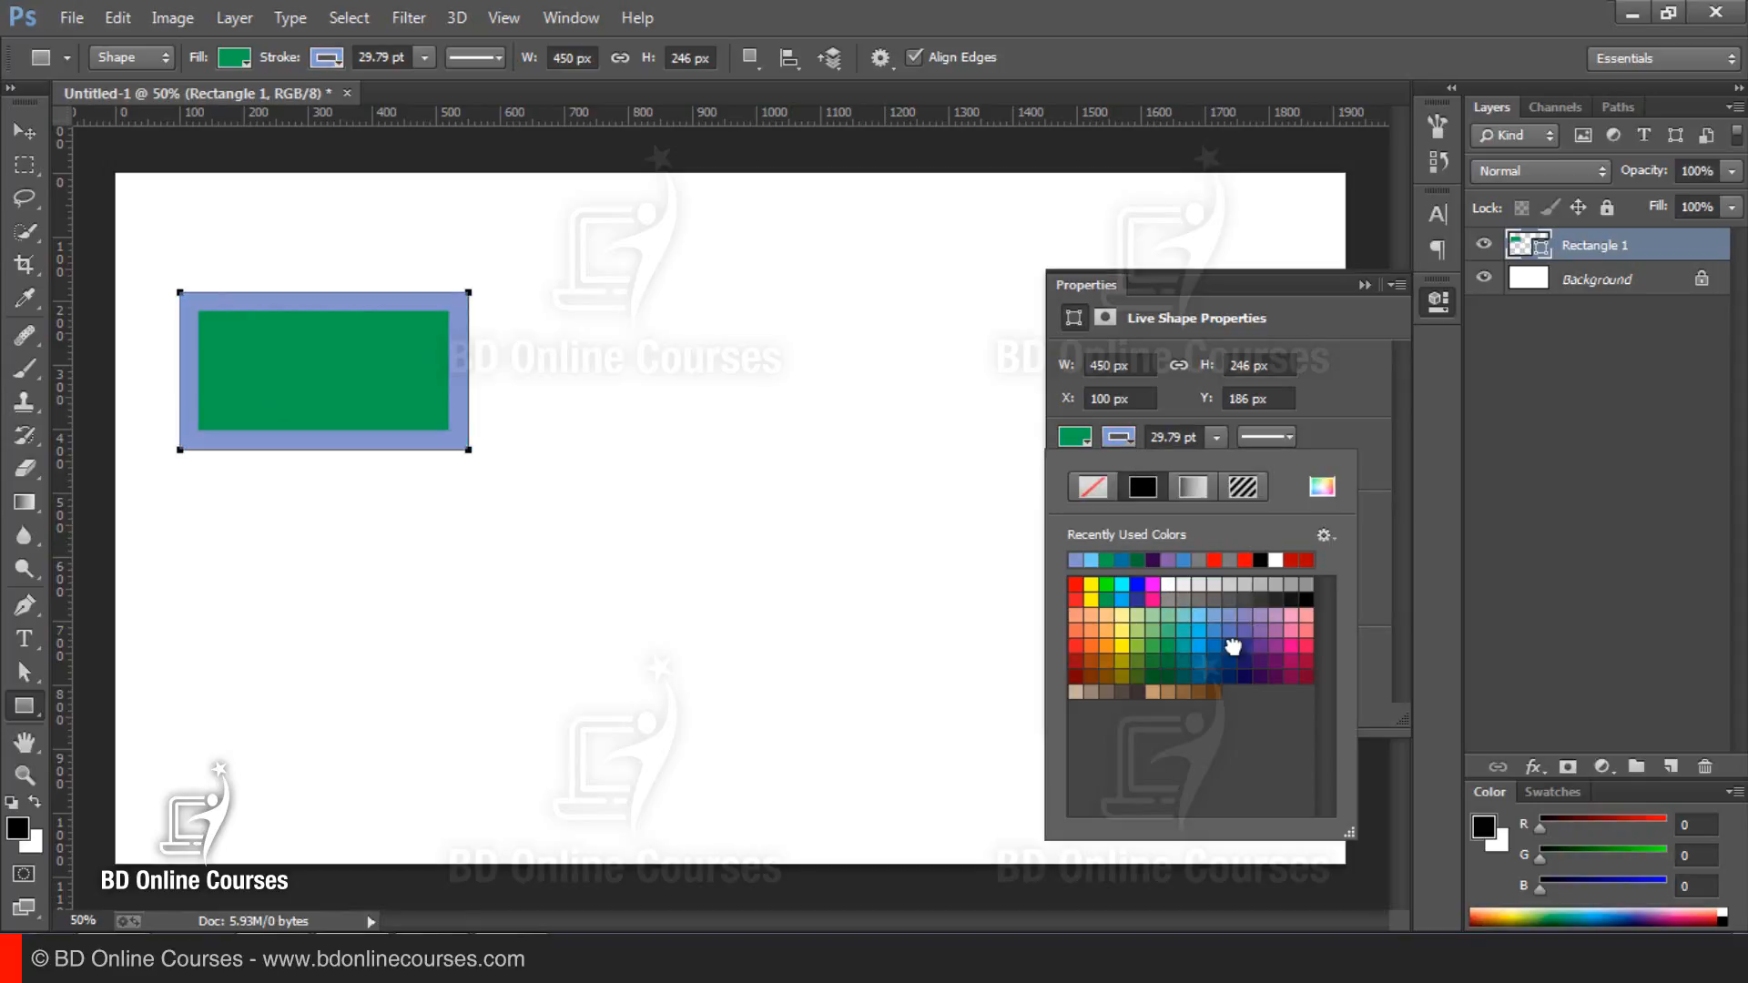
click(1231, 648)
click(1243, 673)
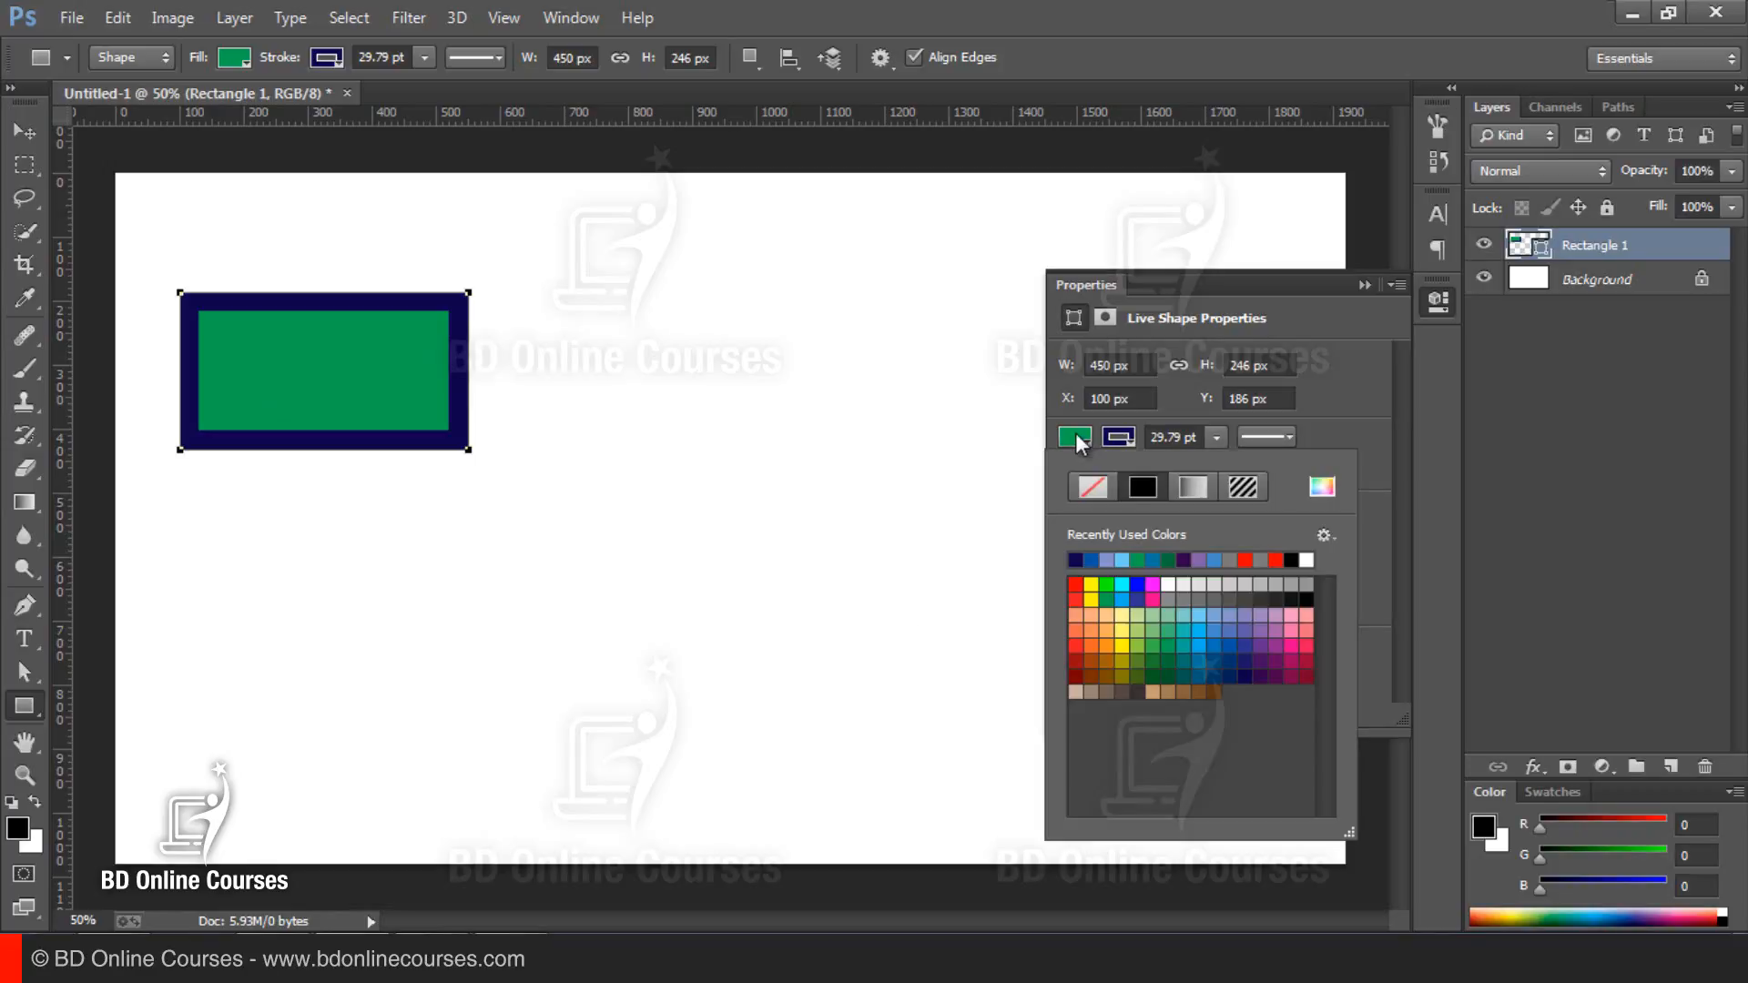
Step: Set the rectangle's fill to light blue and collapse its shape properties
click(1199, 617)
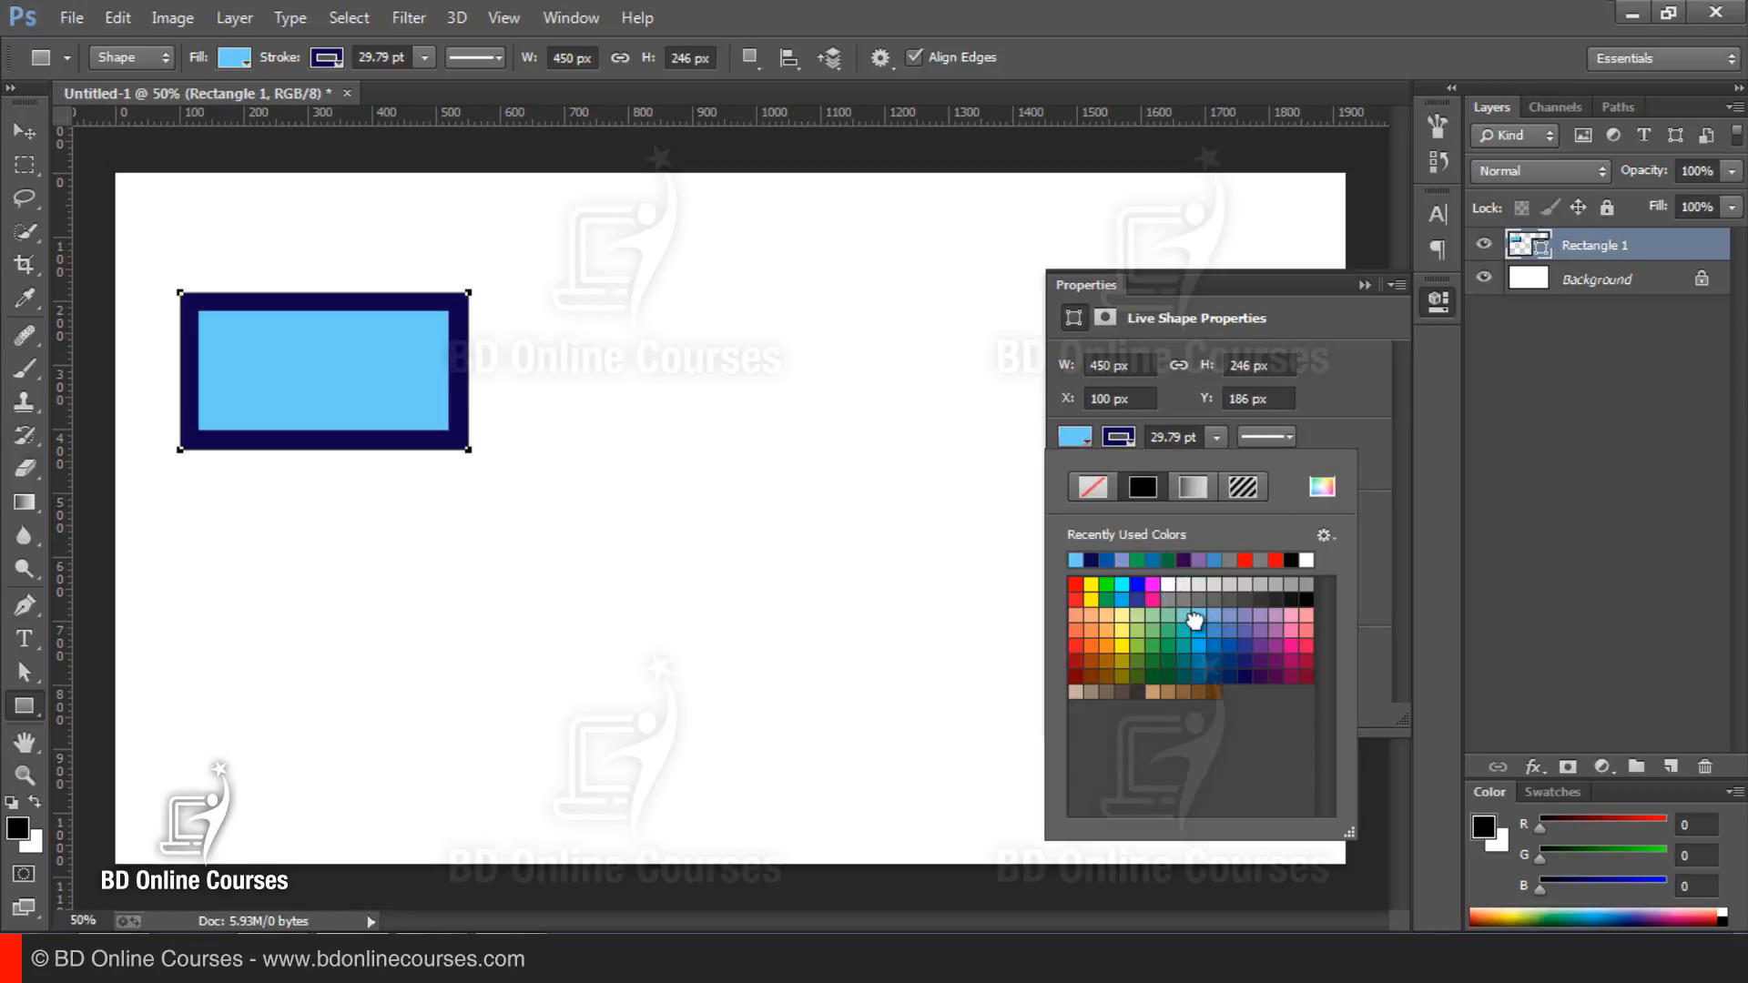
click(1350, 412)
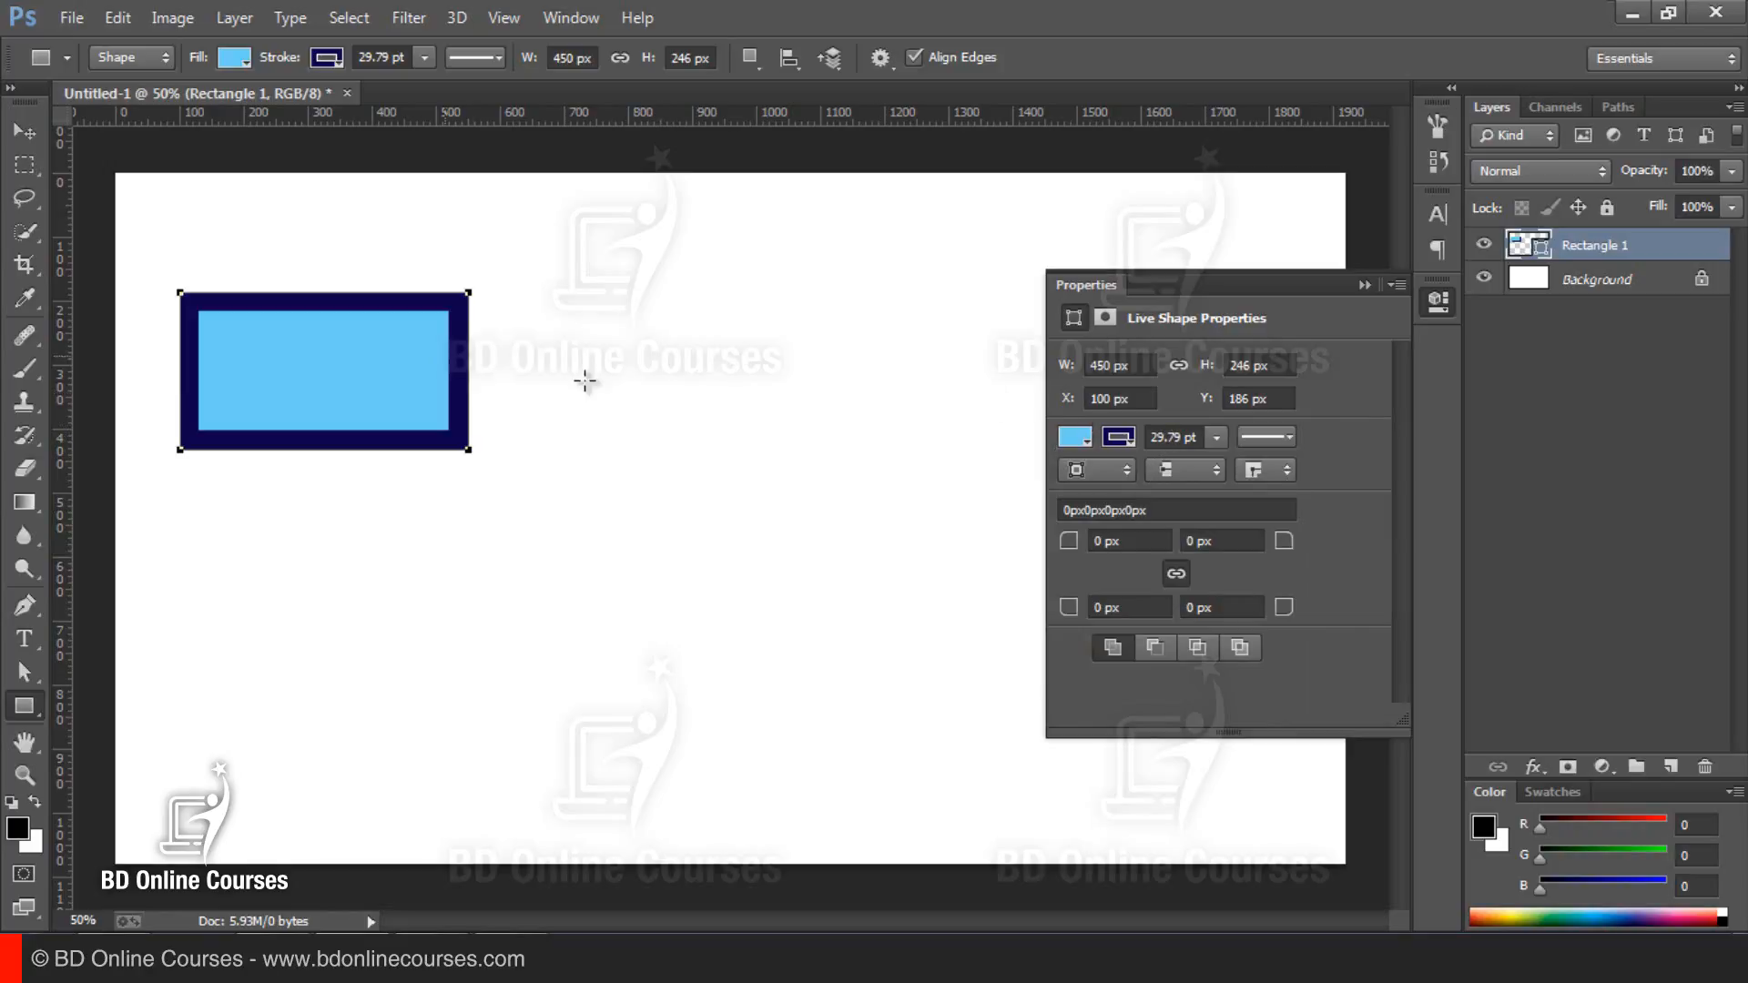
click(1365, 285)
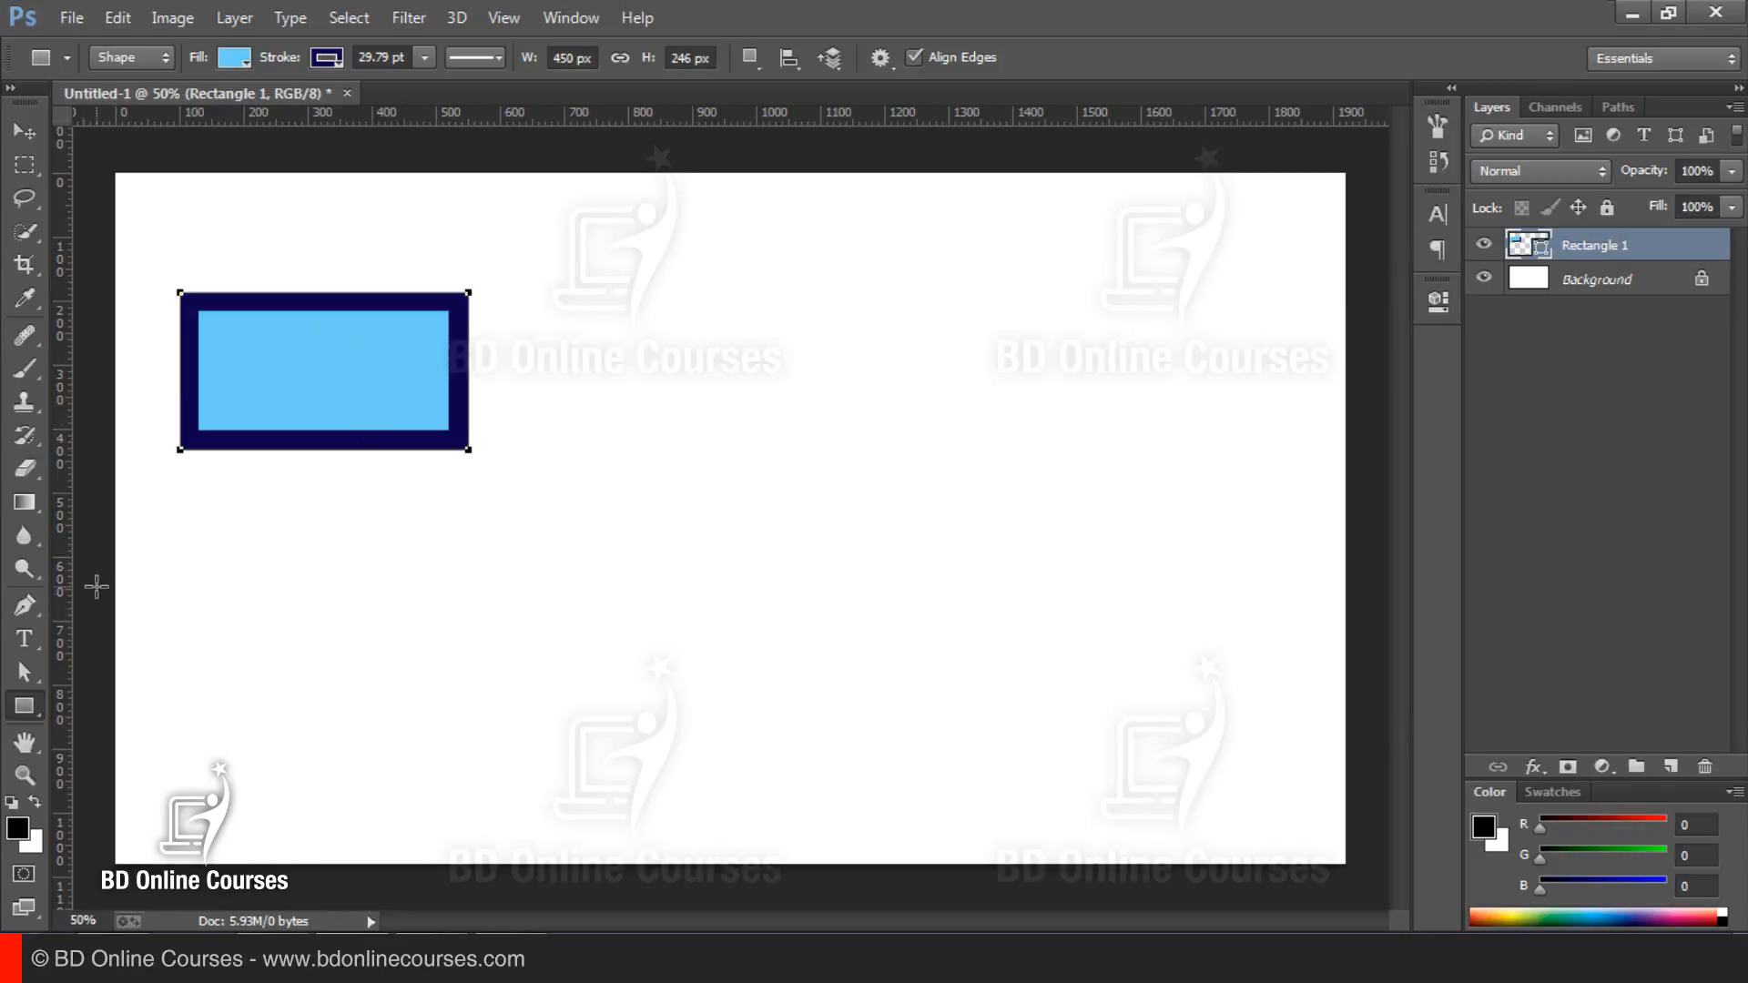
Step: Draw a rounded rectangle about 450 by 346 px with a 10 px corner radius to the right of the first rectangle
right_click(17, 713)
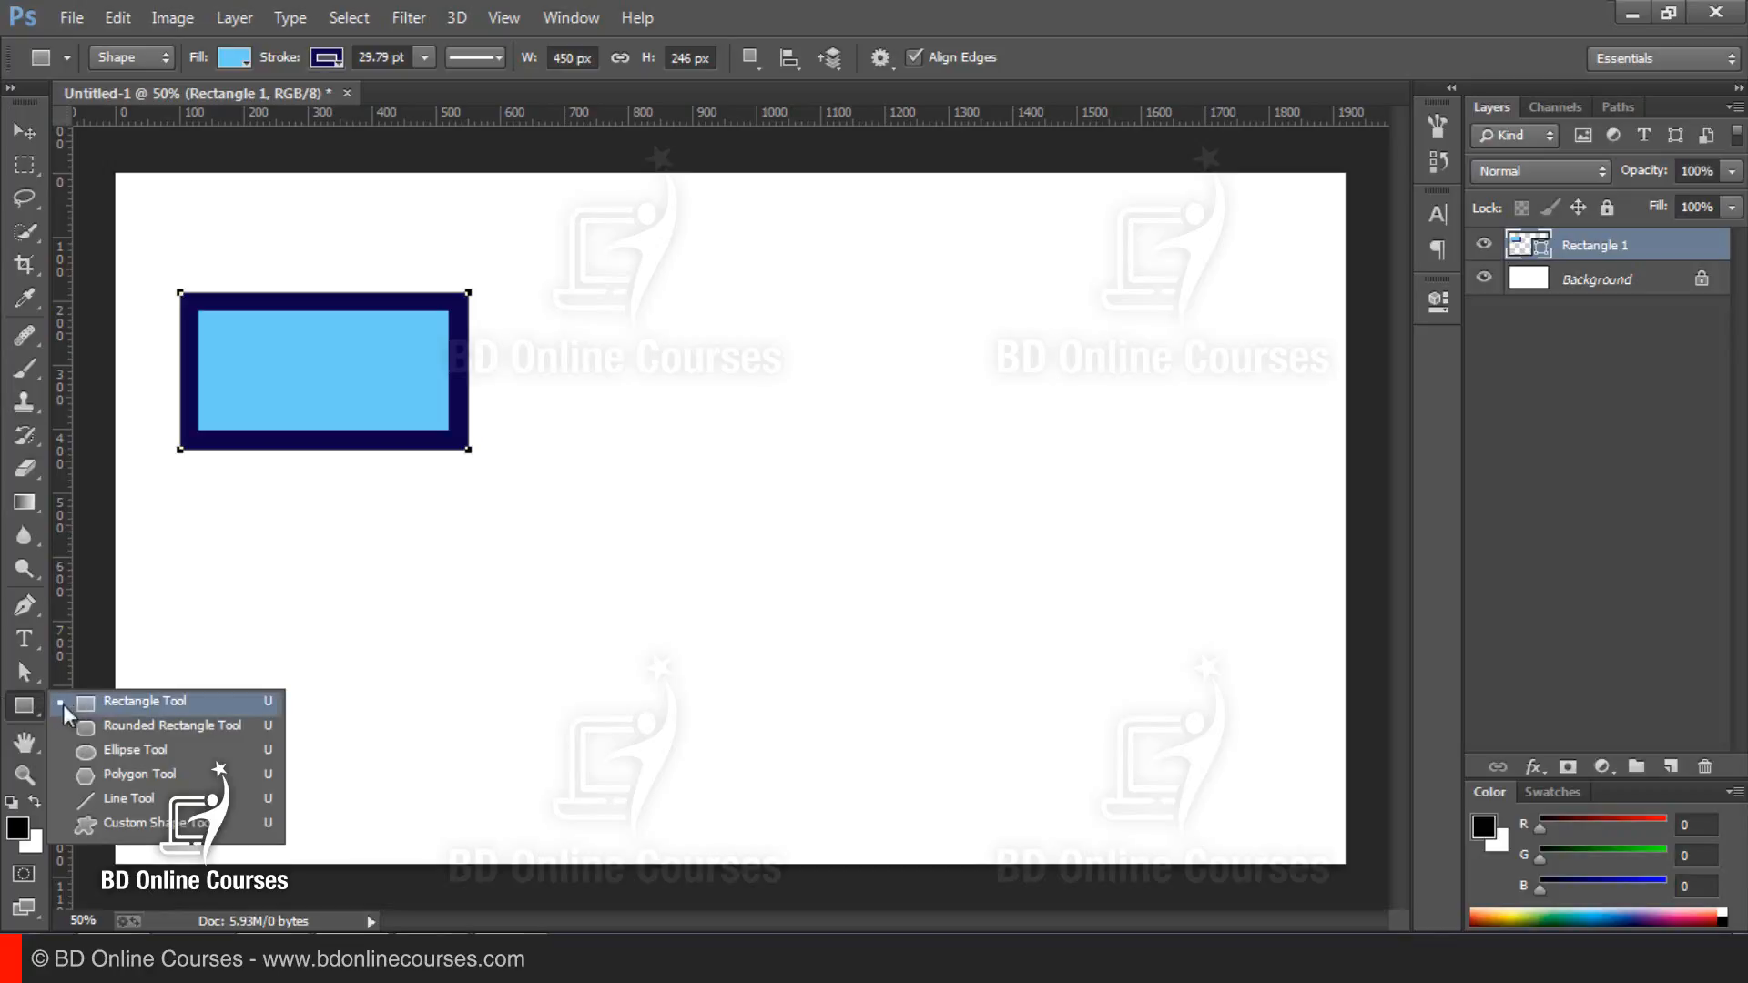
click(106, 728)
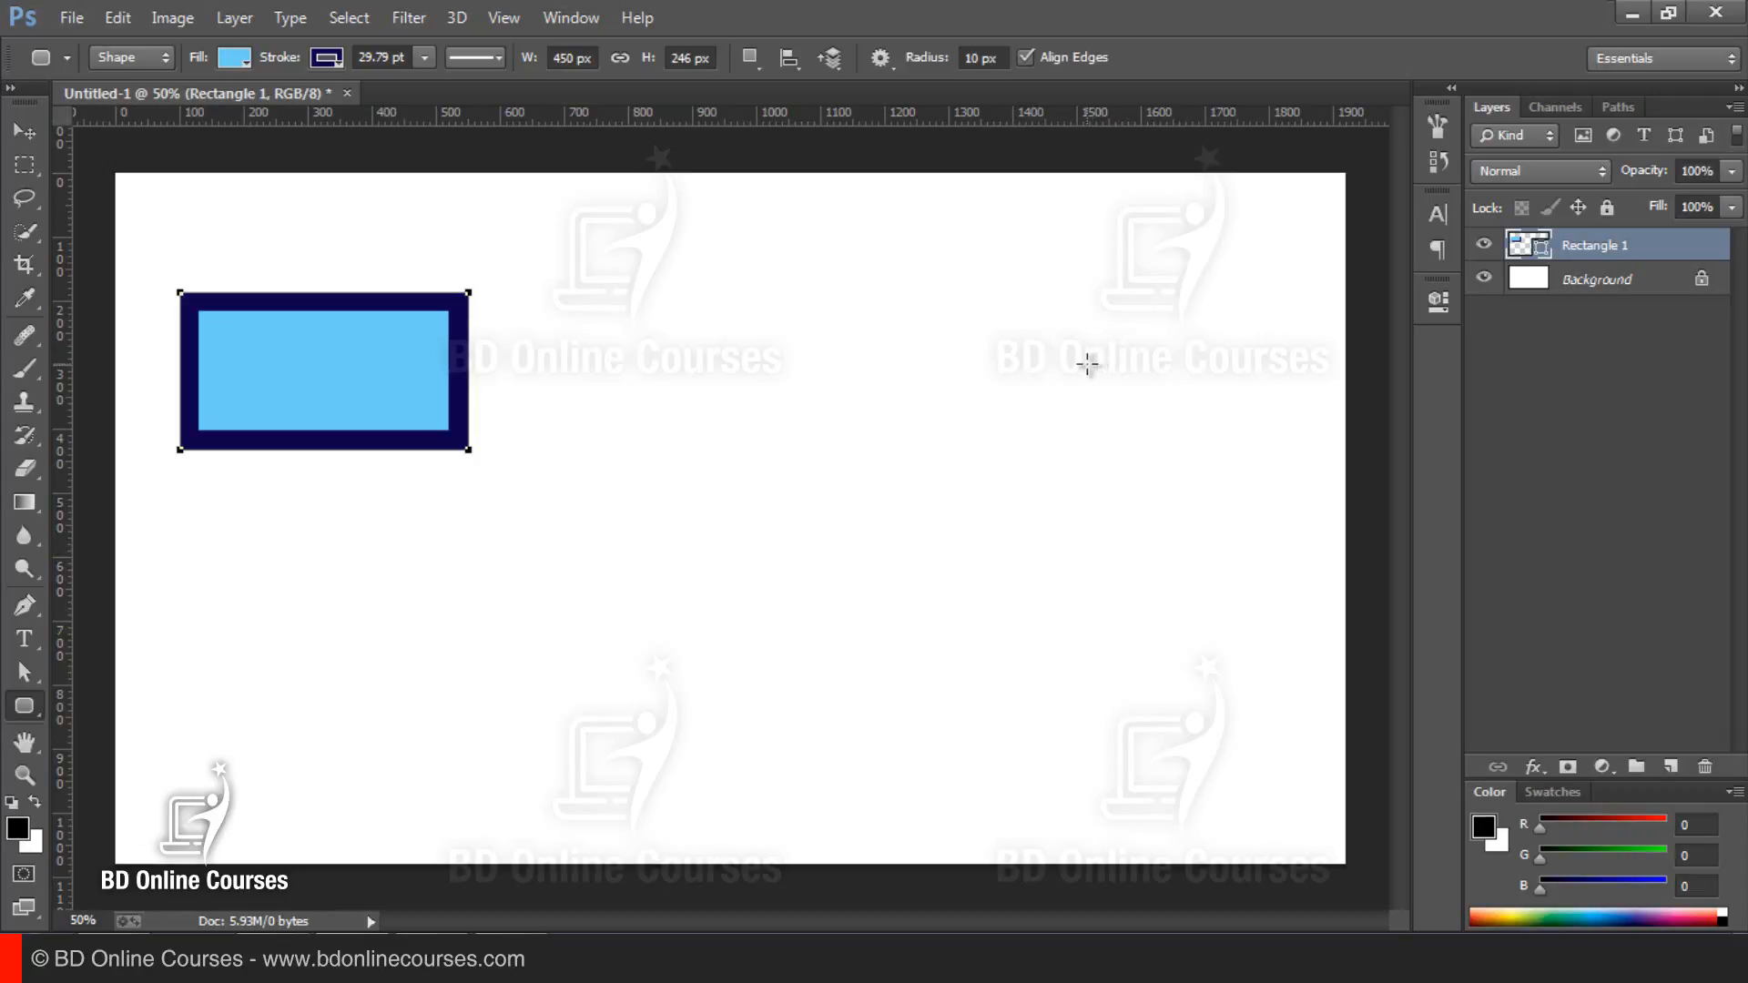
drag(696, 270, 984, 493)
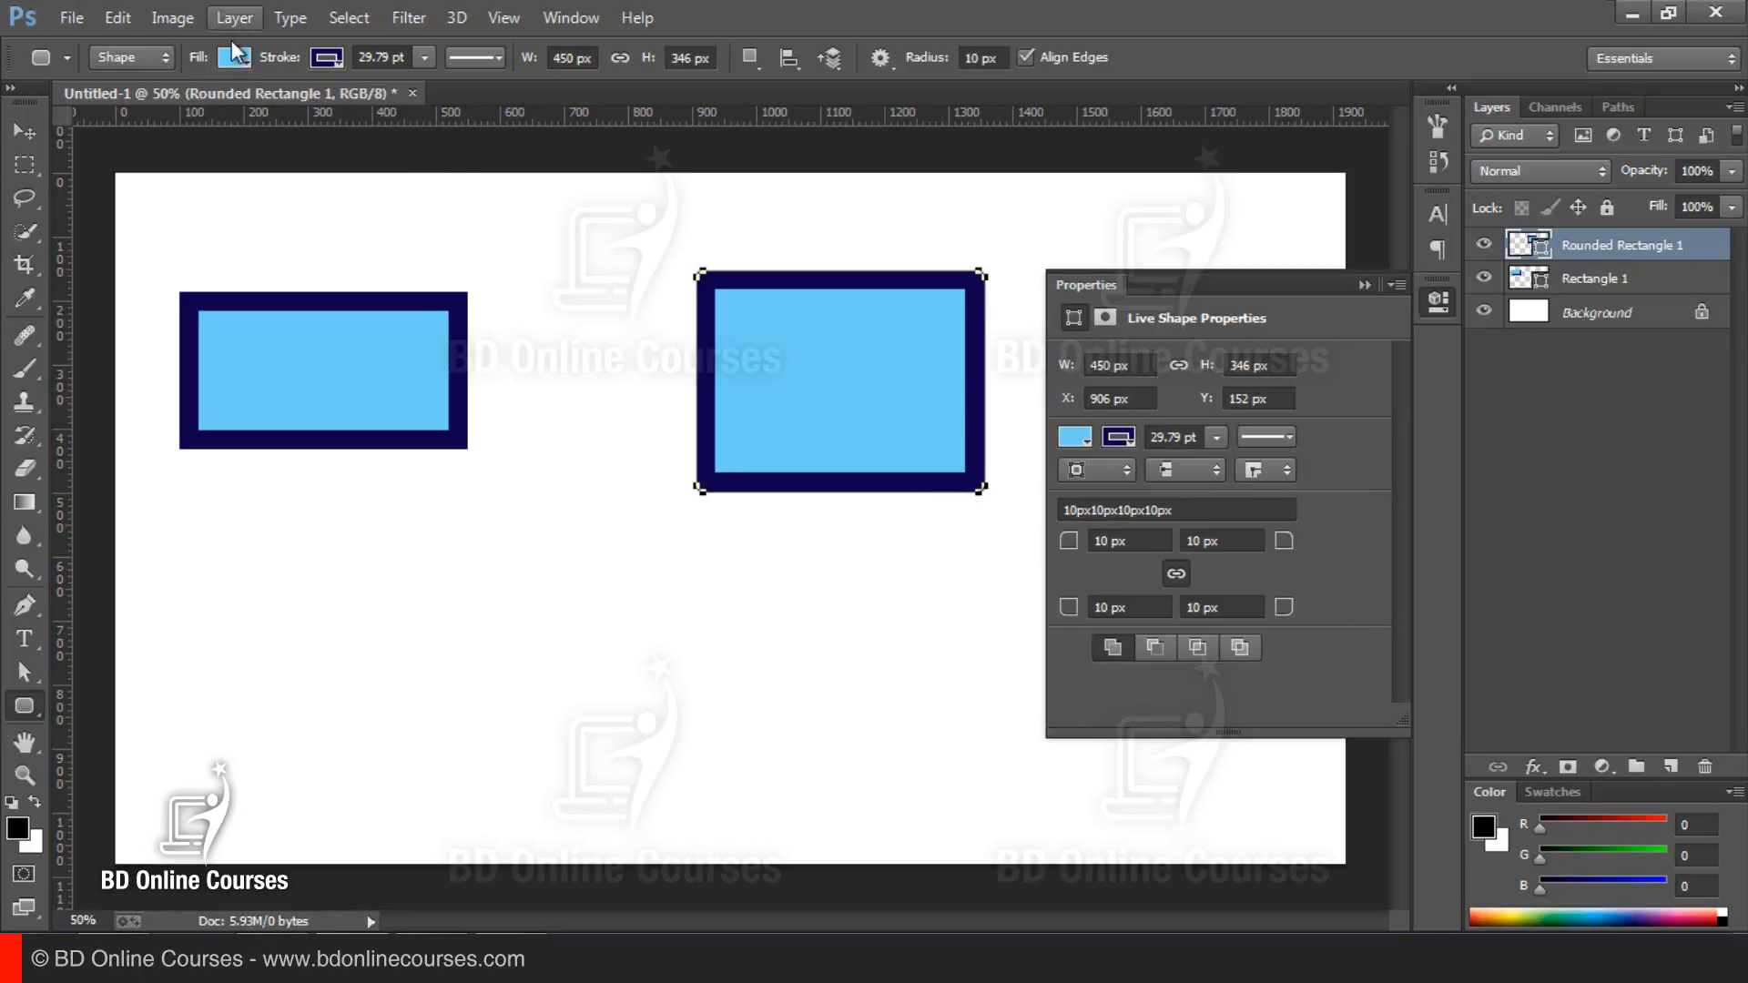
click(25, 678)
click(651, 601)
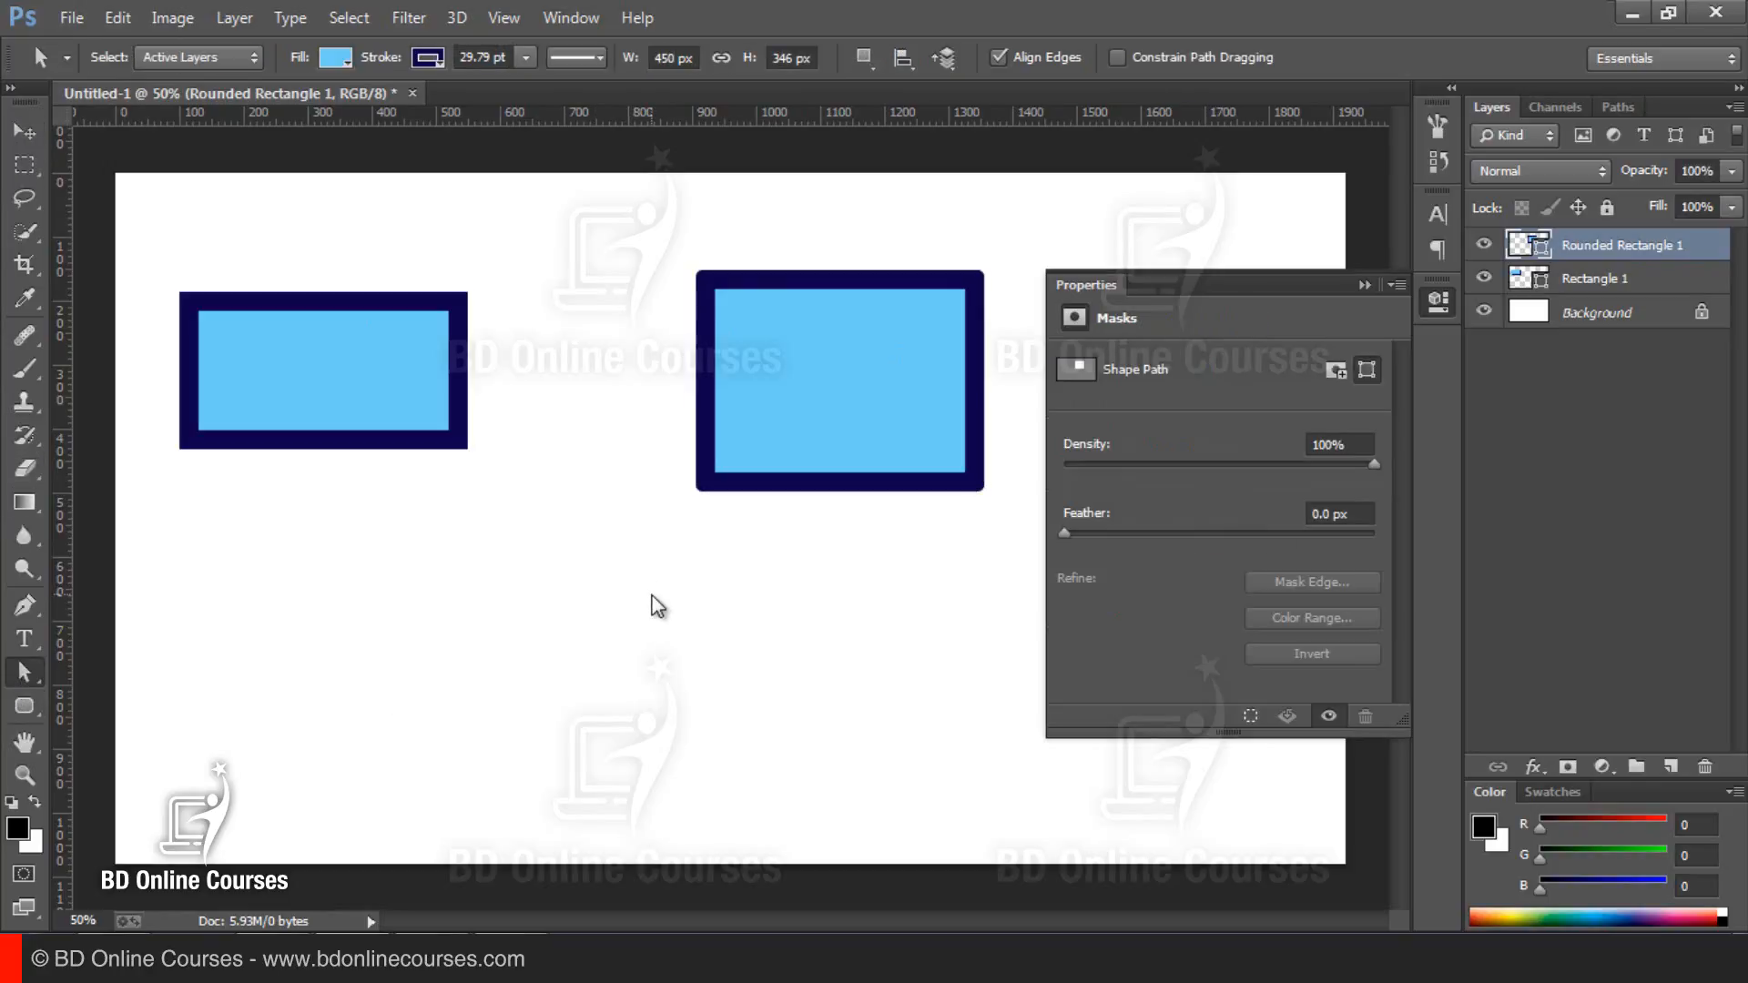
click(859, 363)
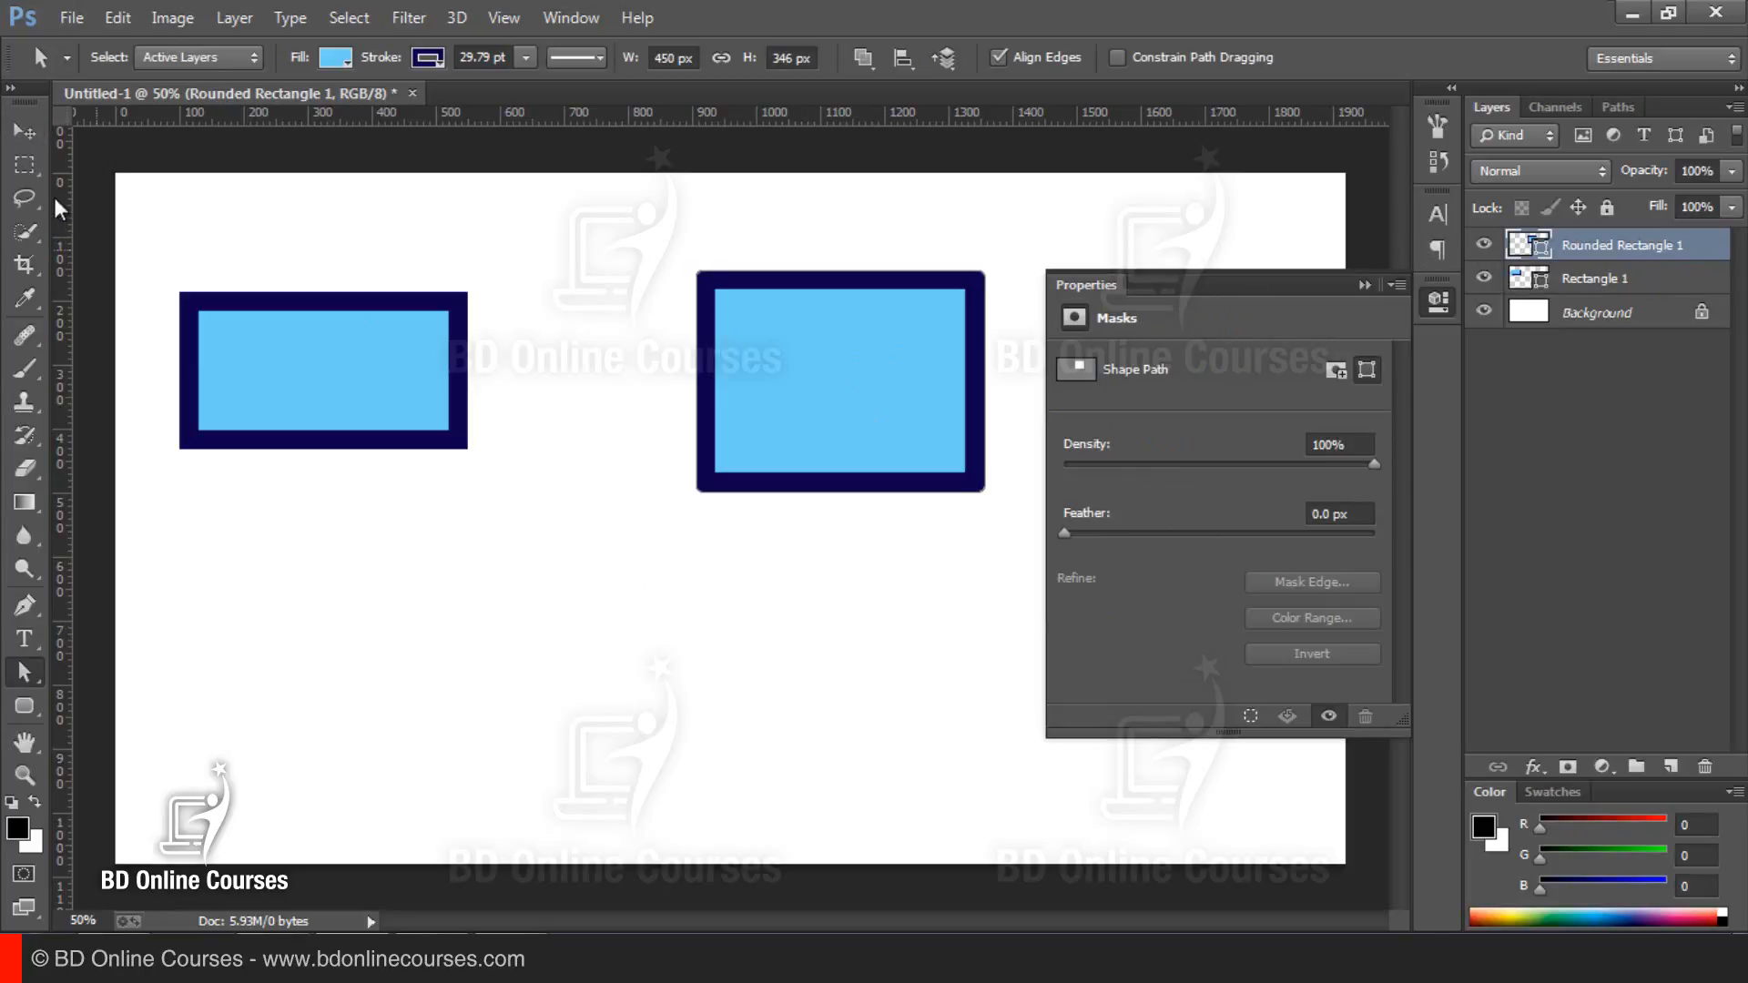
click(24, 165)
click(25, 130)
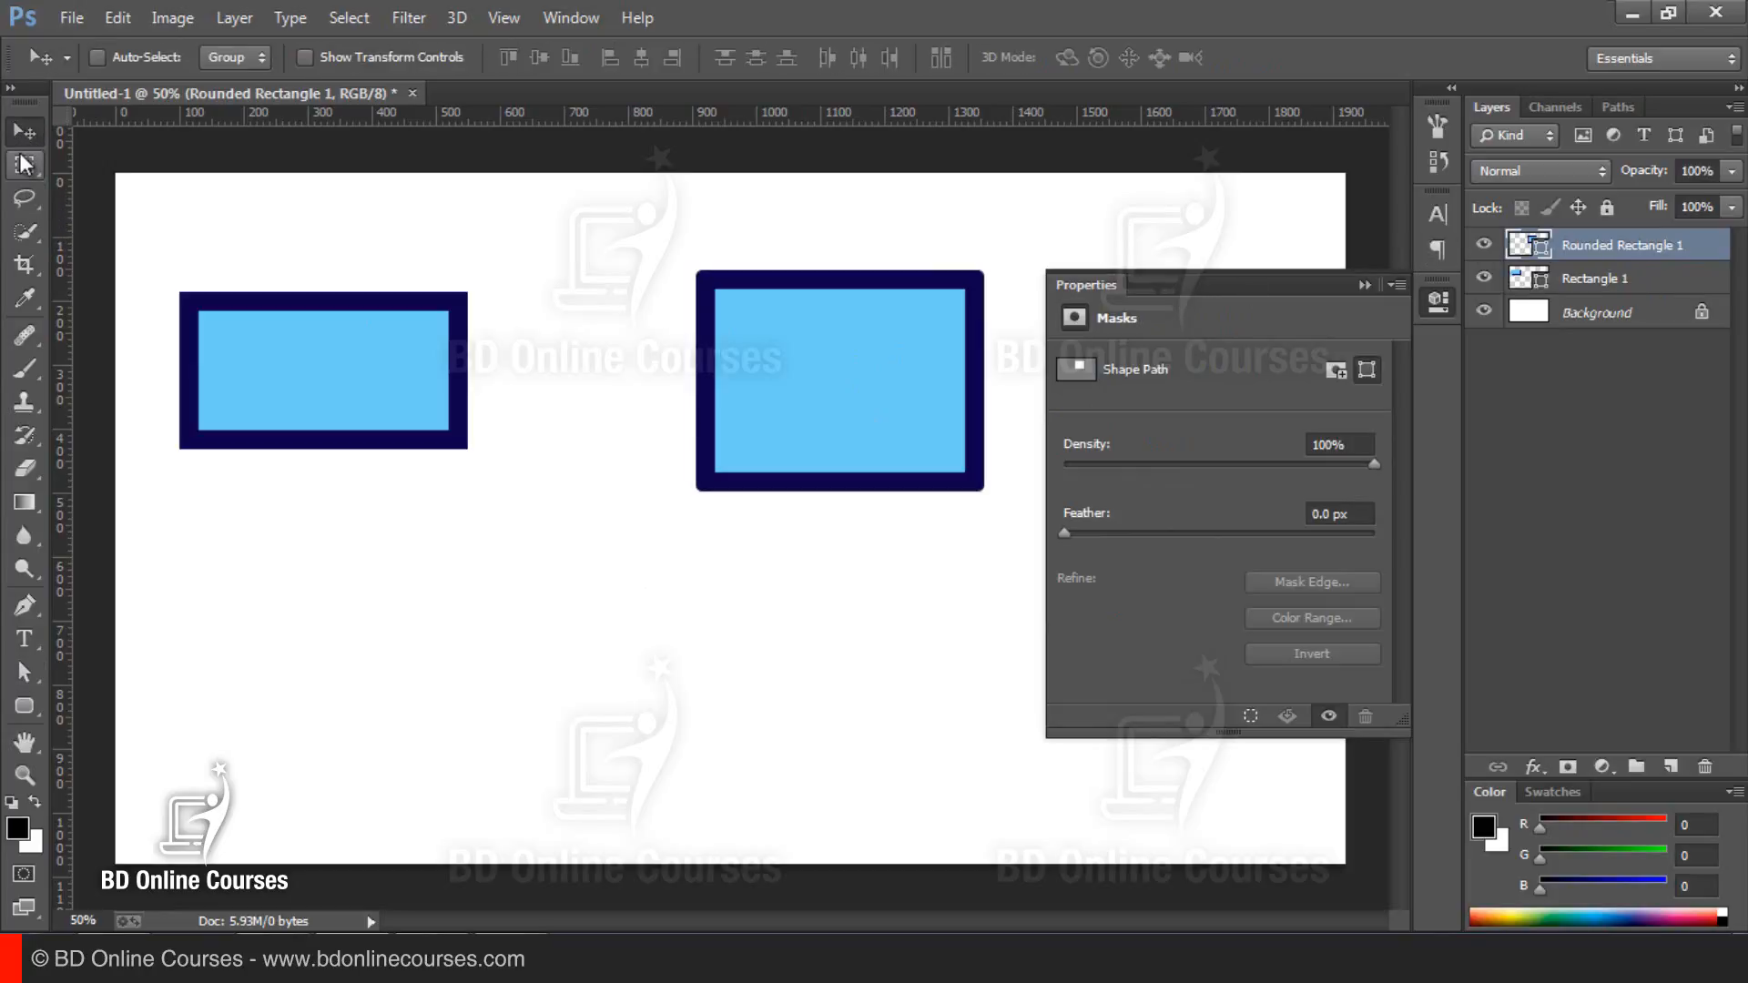
click(24, 164)
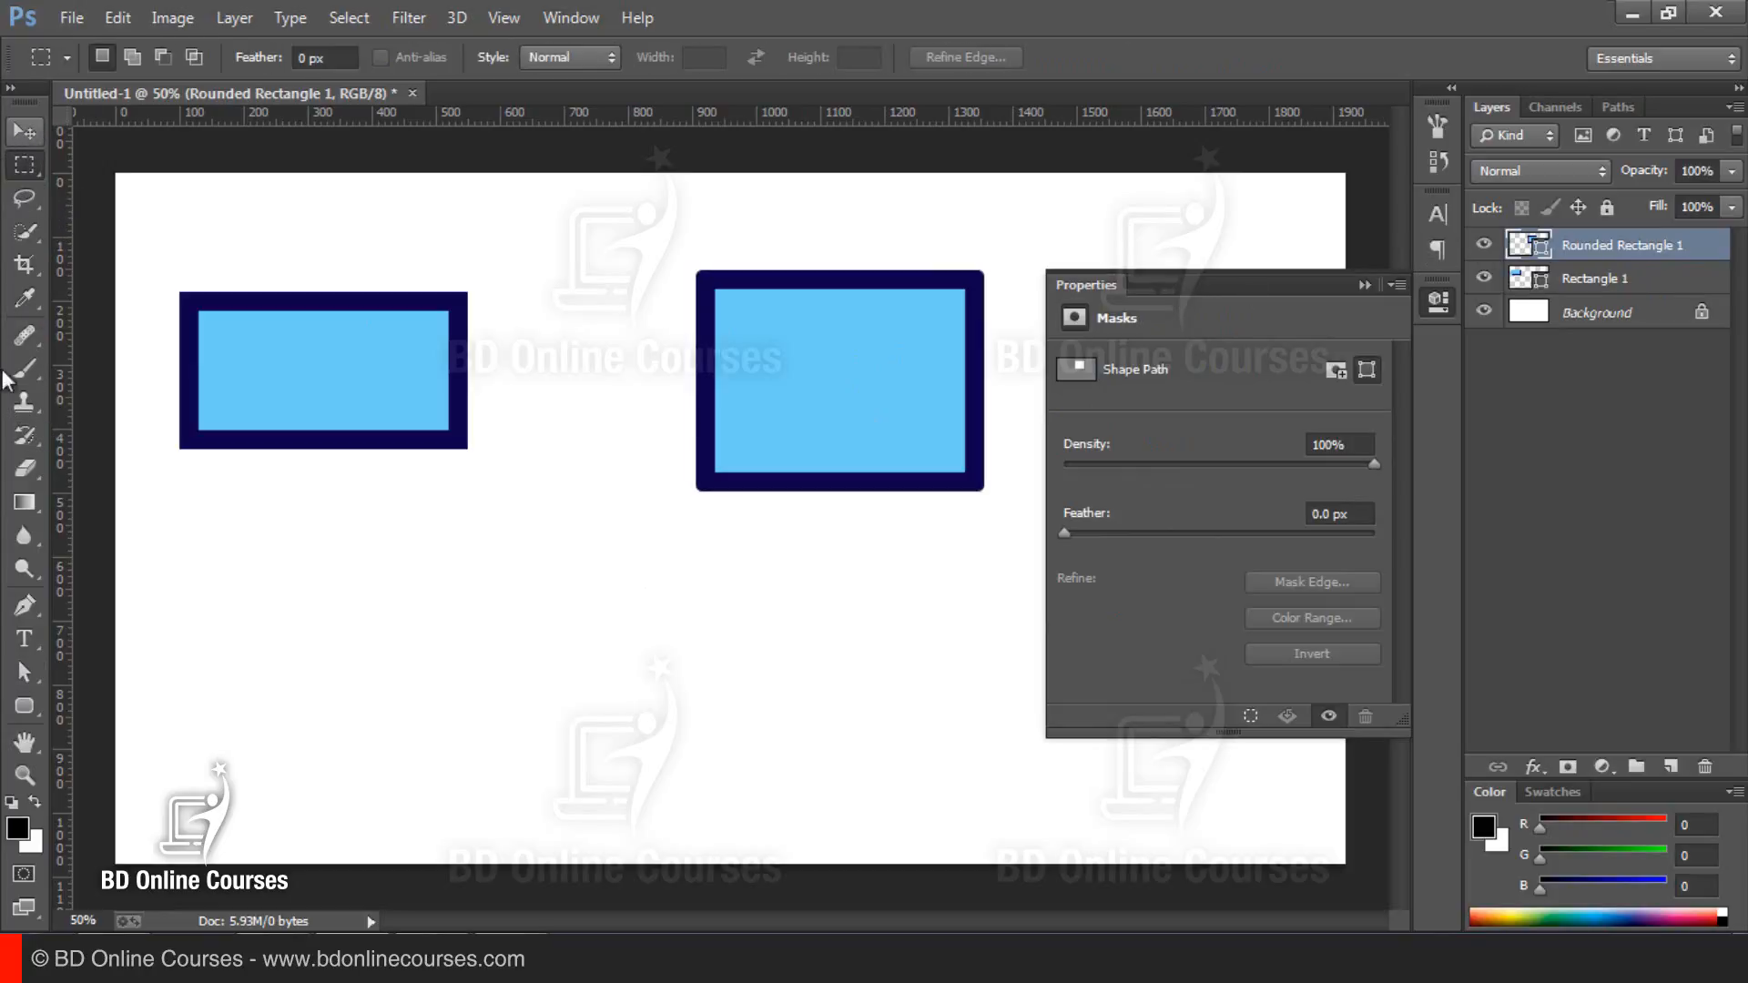
click(31, 716)
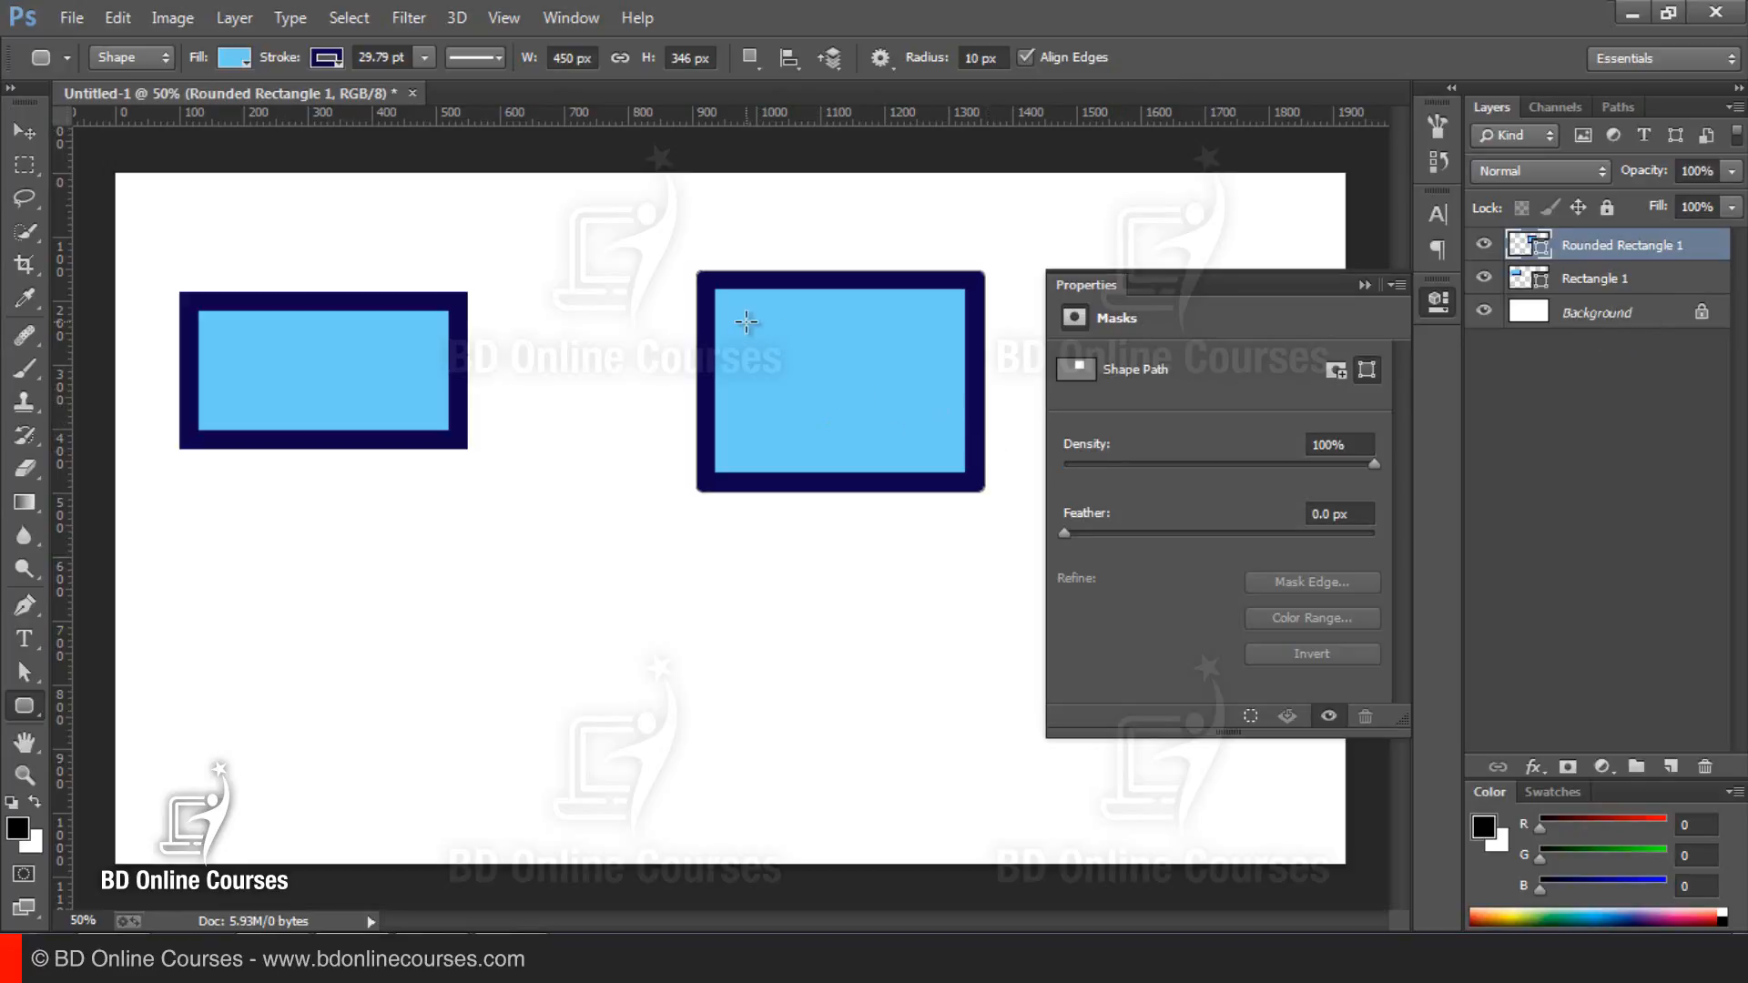
Step: Select the rounded rectangle's layer and change the shape's fill to green
click(1600, 277)
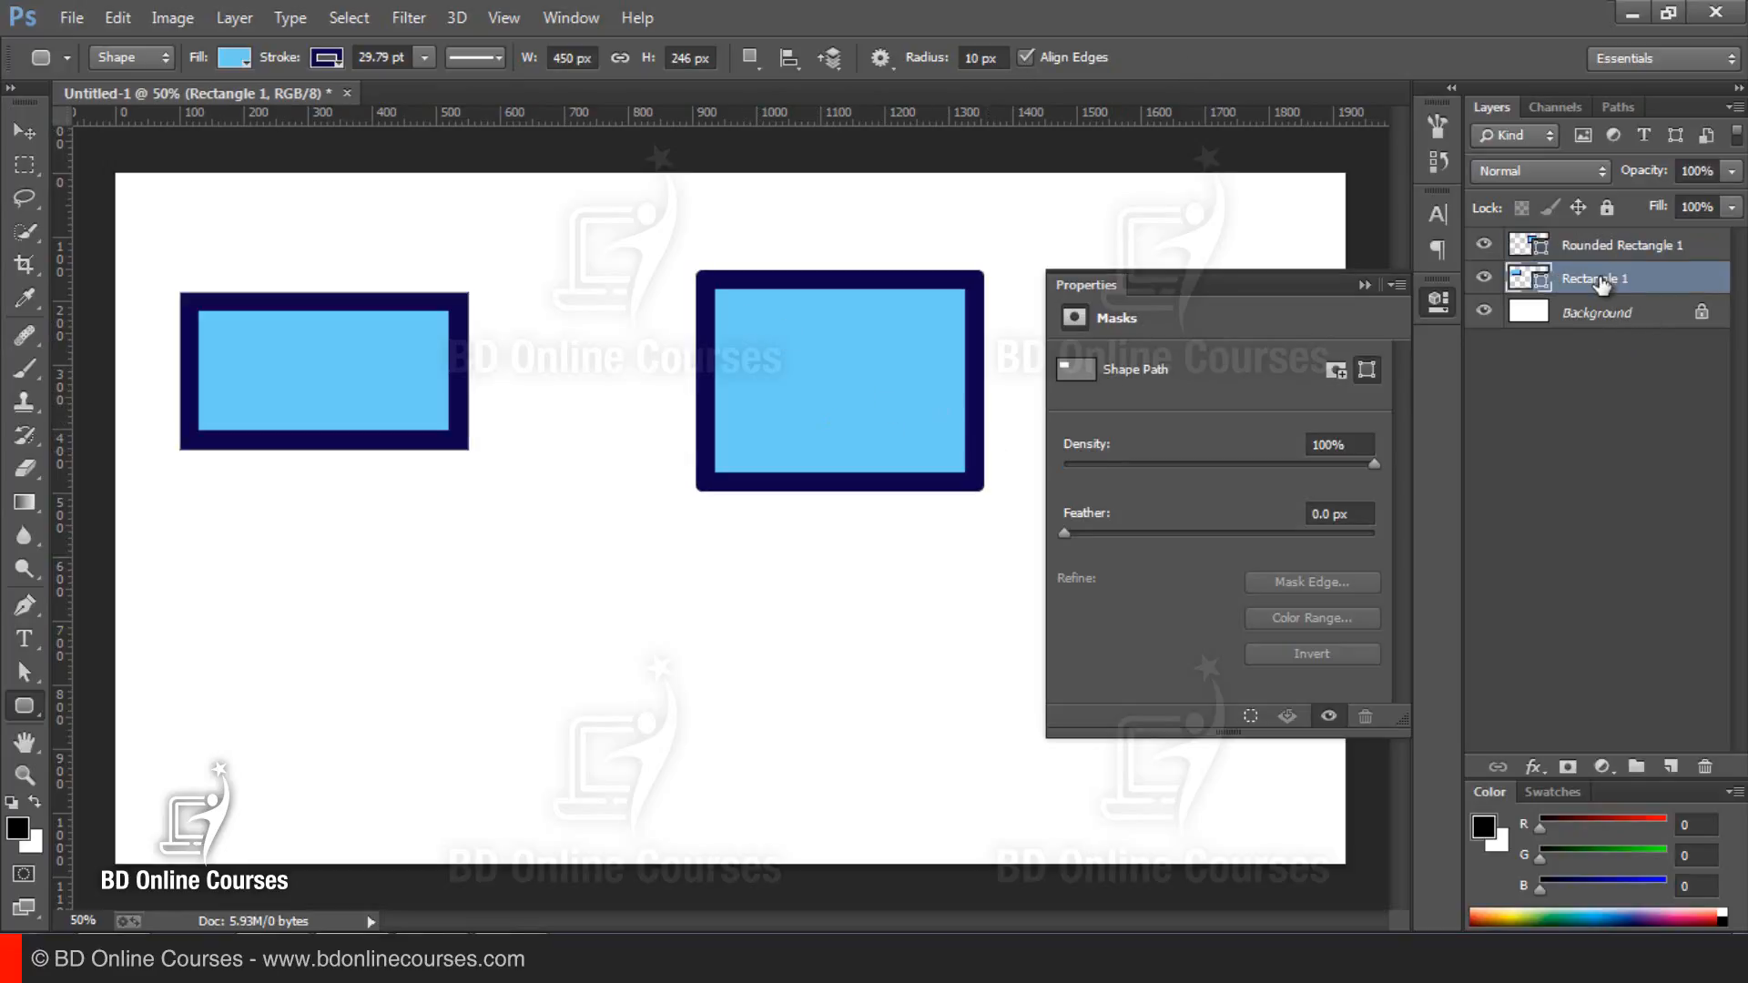
click(1601, 258)
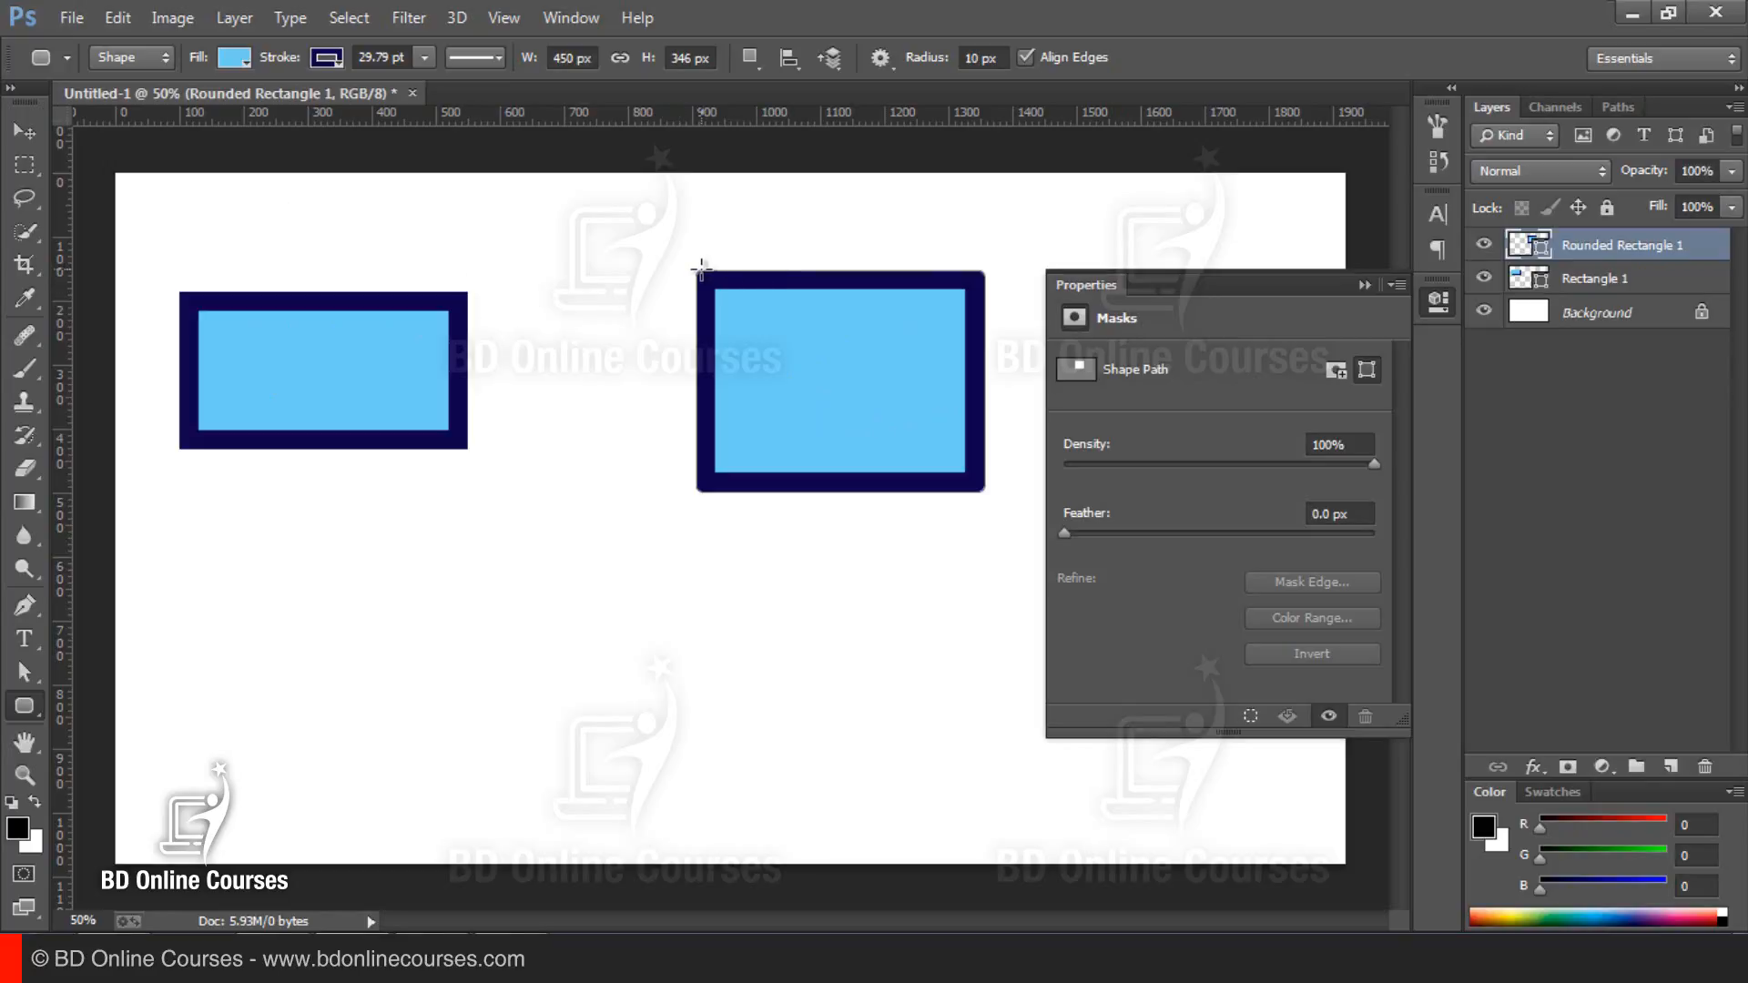
click(235, 61)
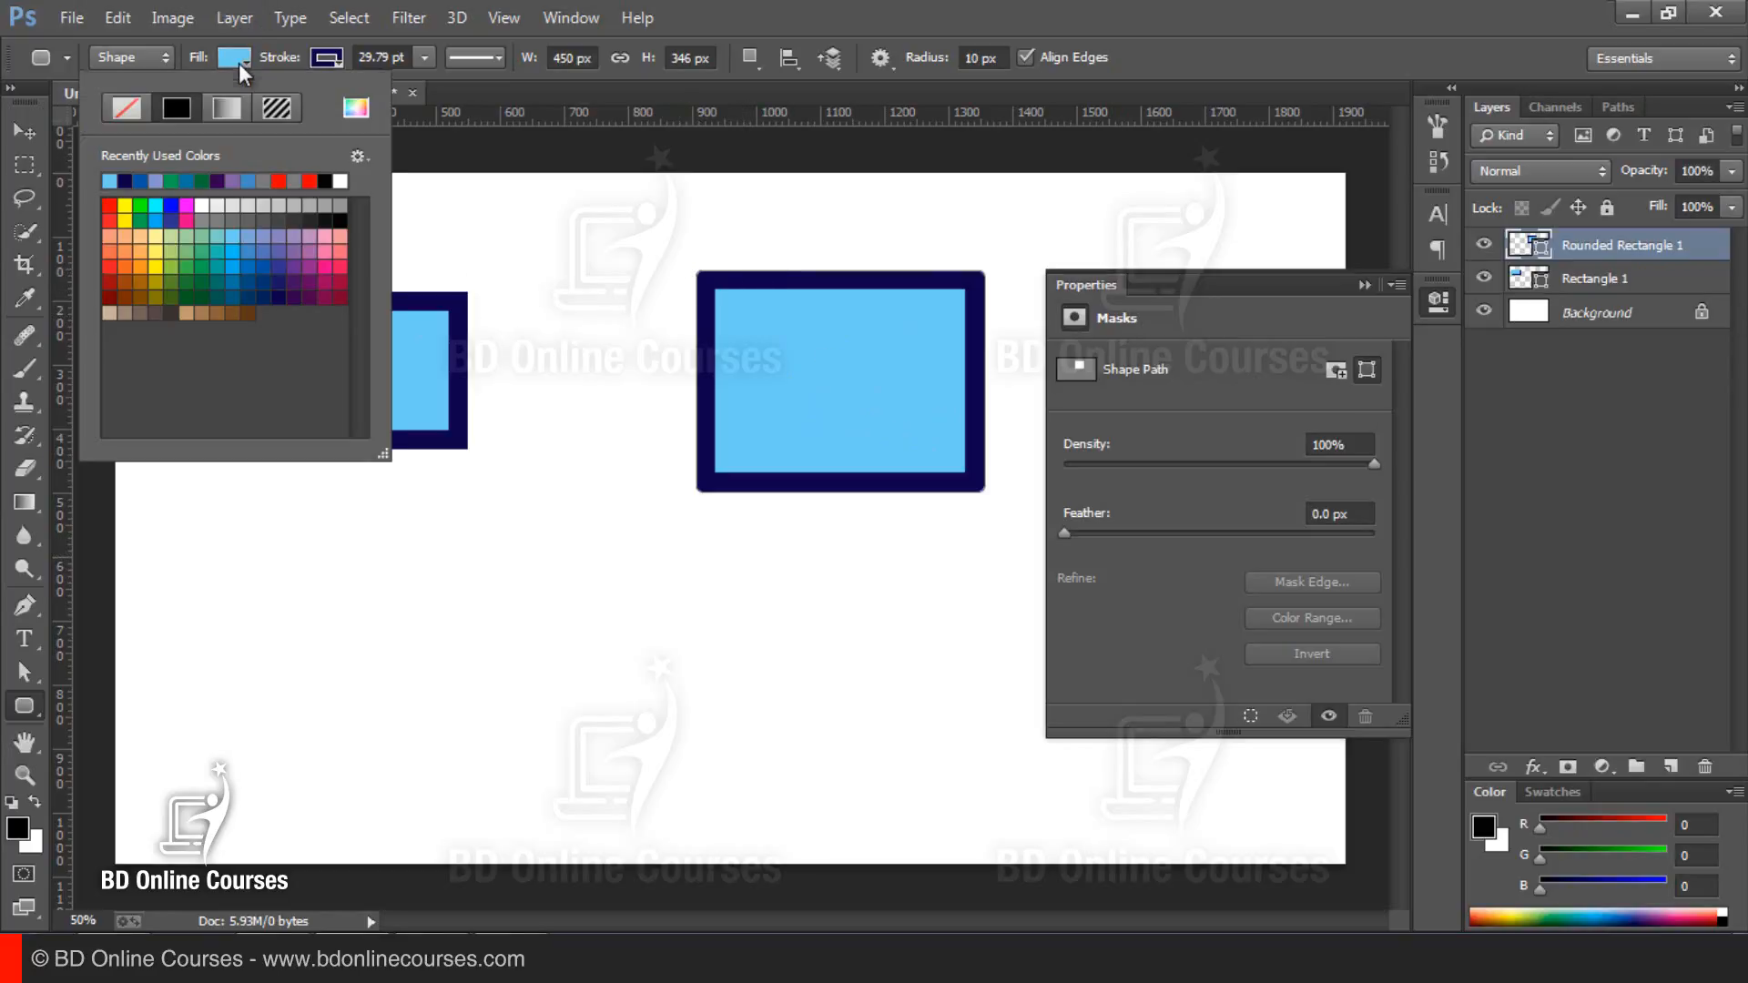
click(138, 206)
click(542, 66)
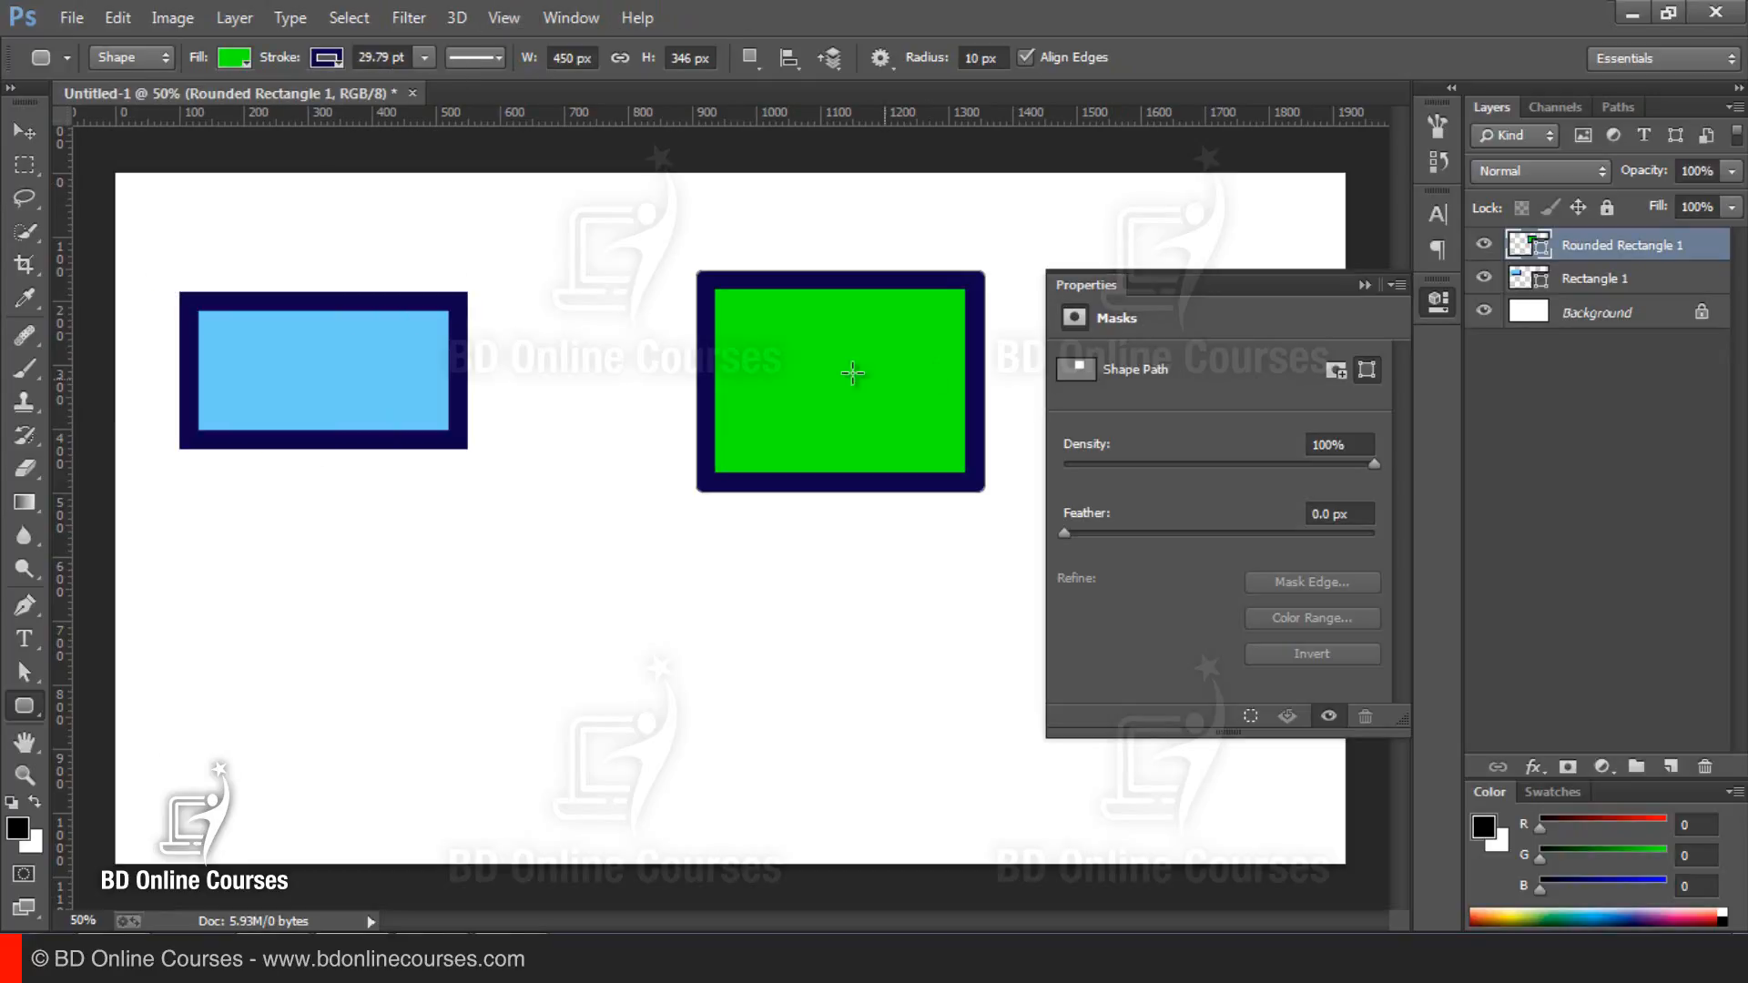
Step: On a new layer, draw a red rounded rectangle without a stroke, about 430 by 376 px, below the first rectangle
click(1678, 770)
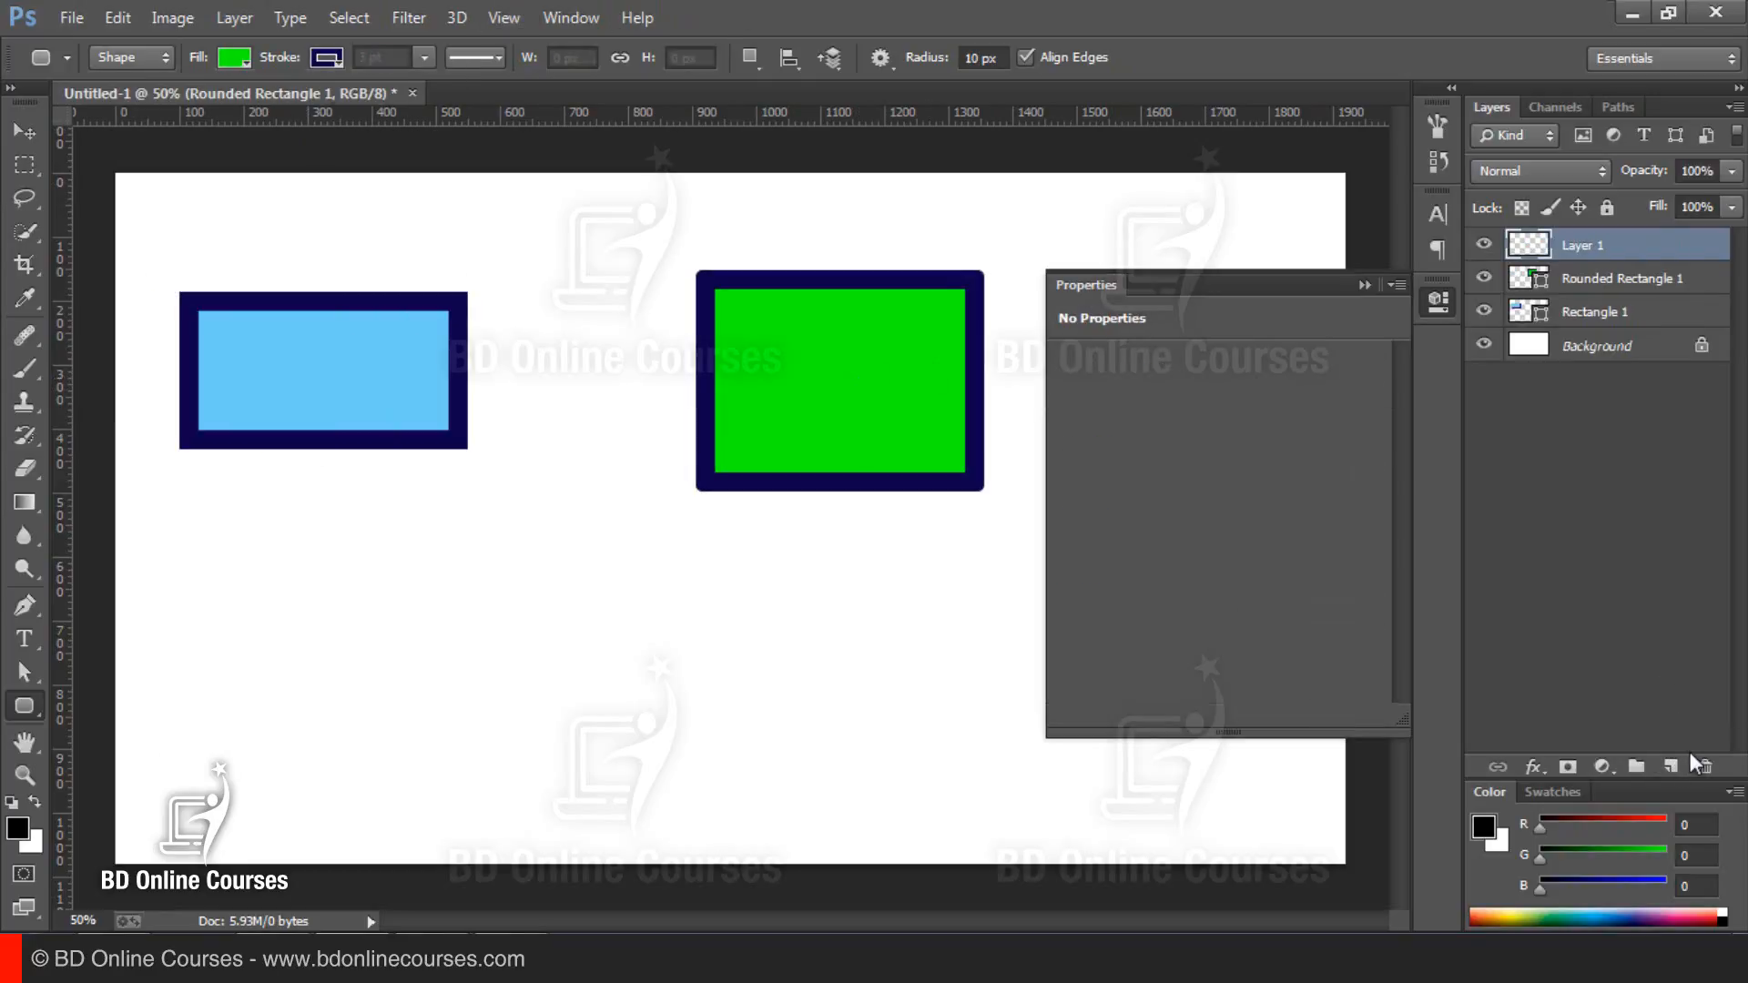
click(249, 57)
click(256, 60)
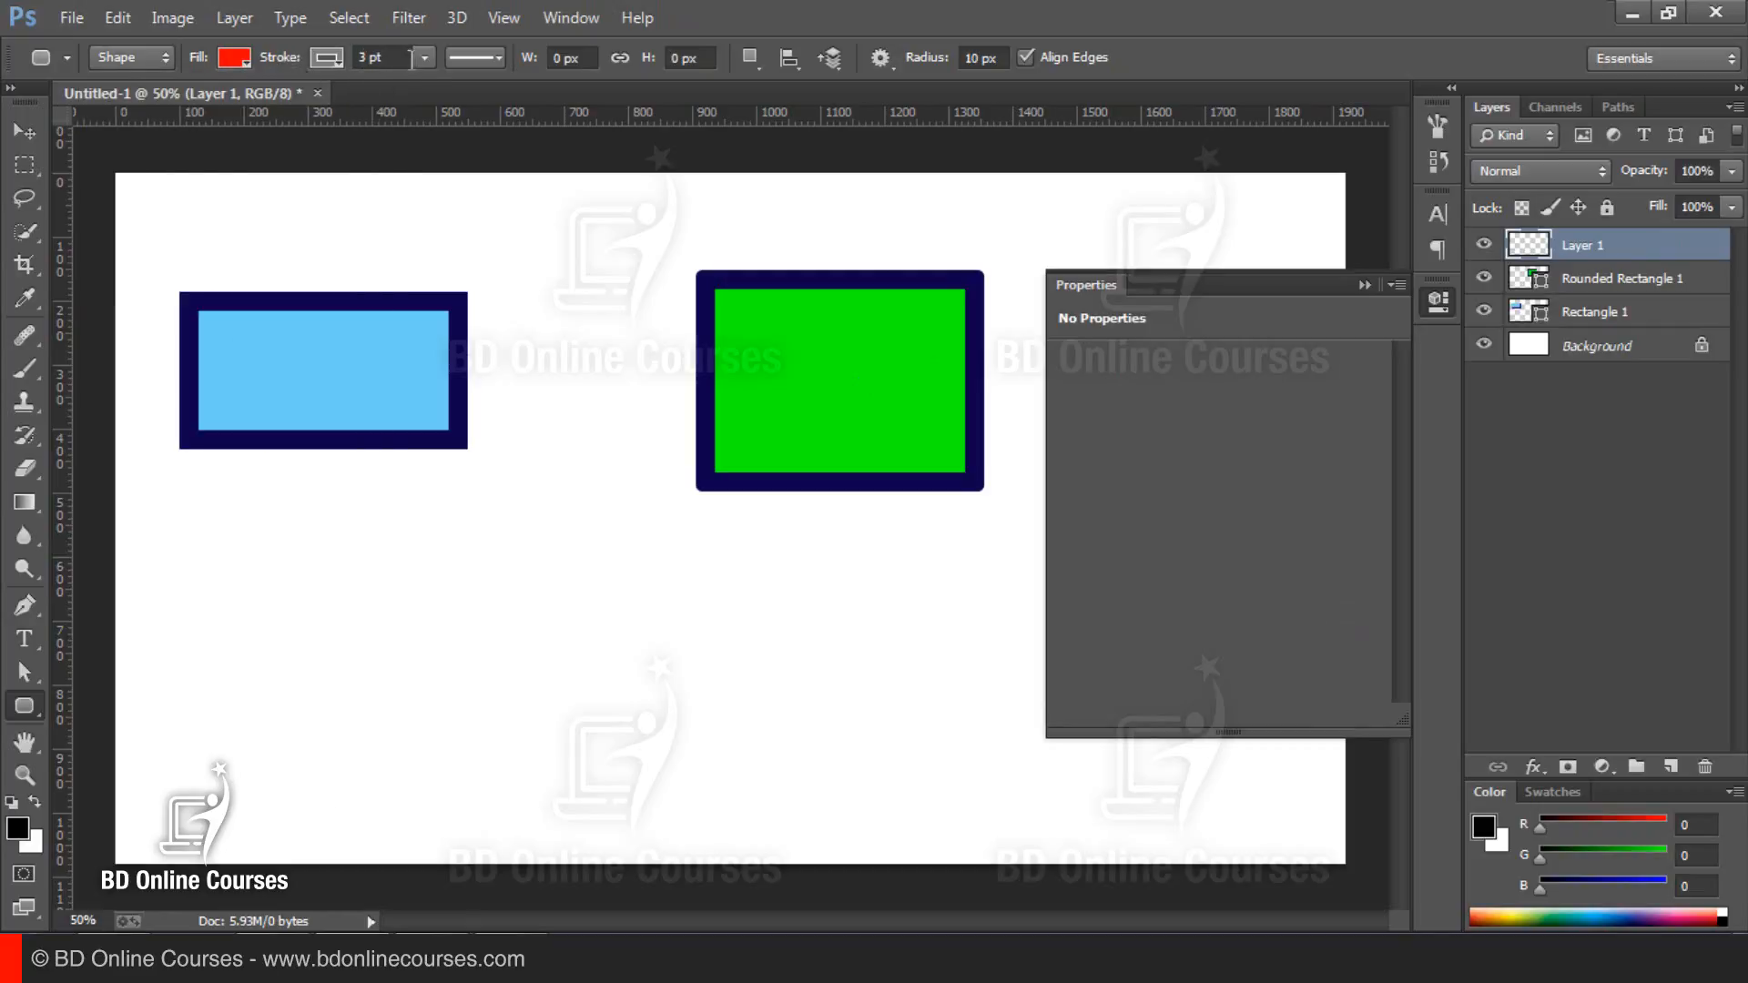
click(424, 54)
click(330, 59)
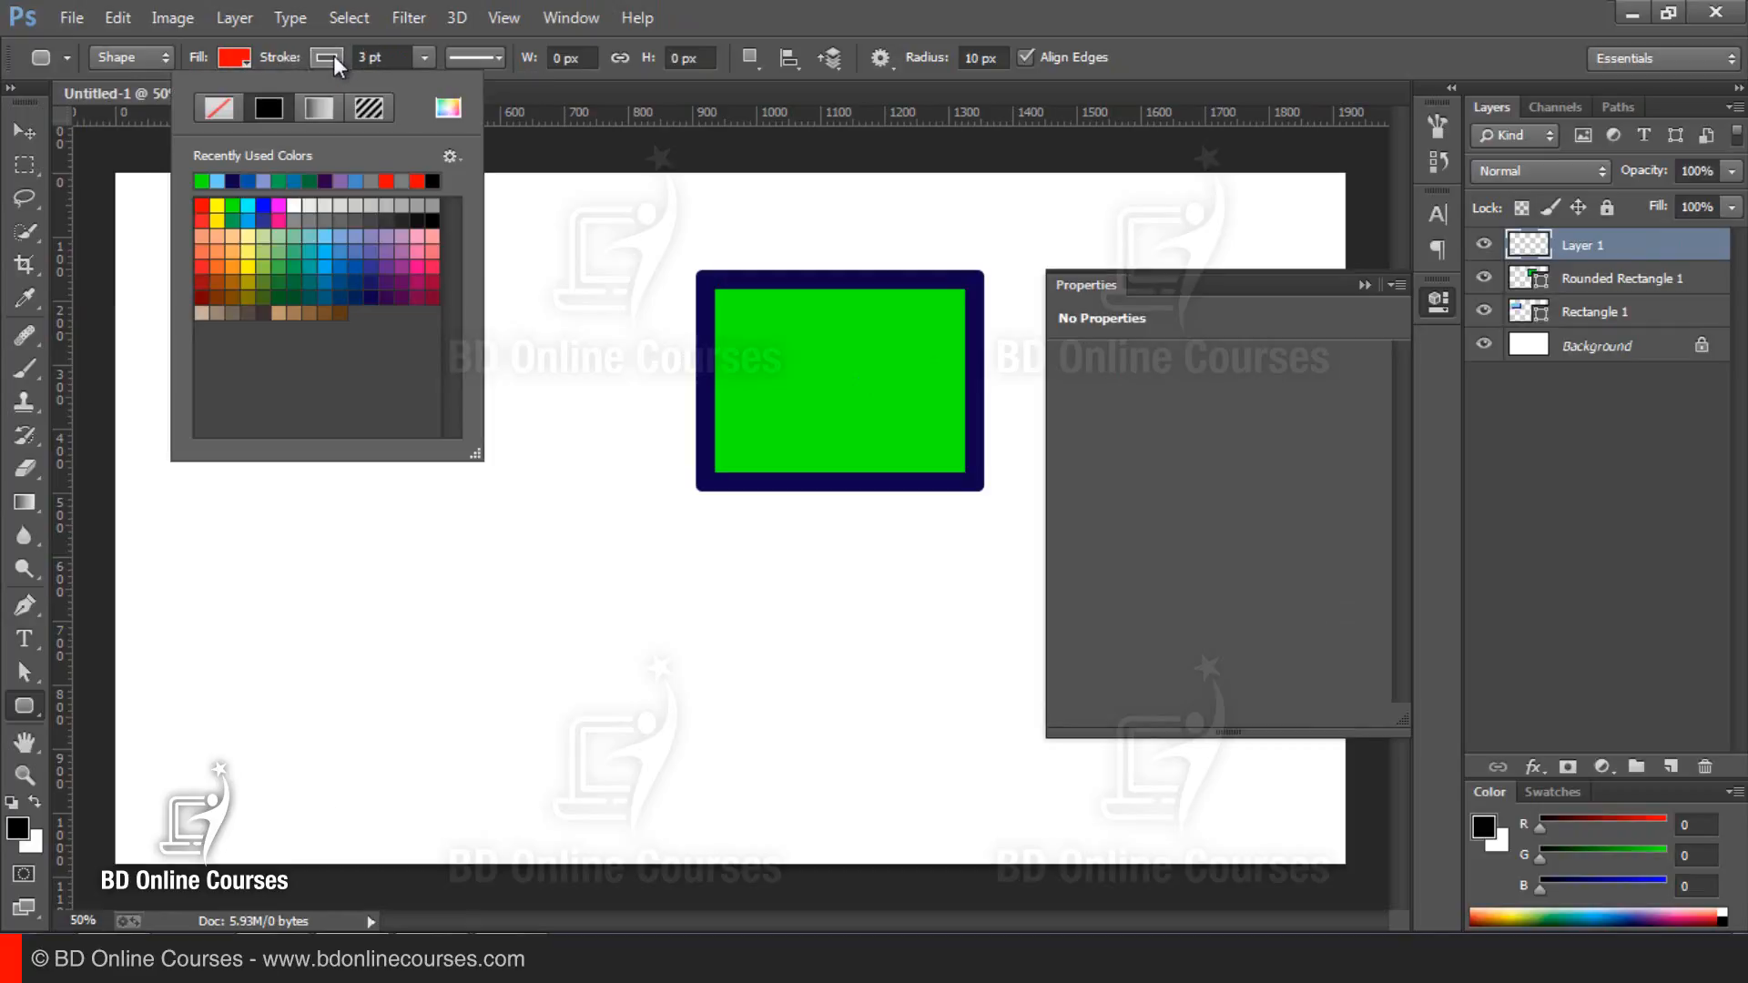
click(211, 109)
click(548, 89)
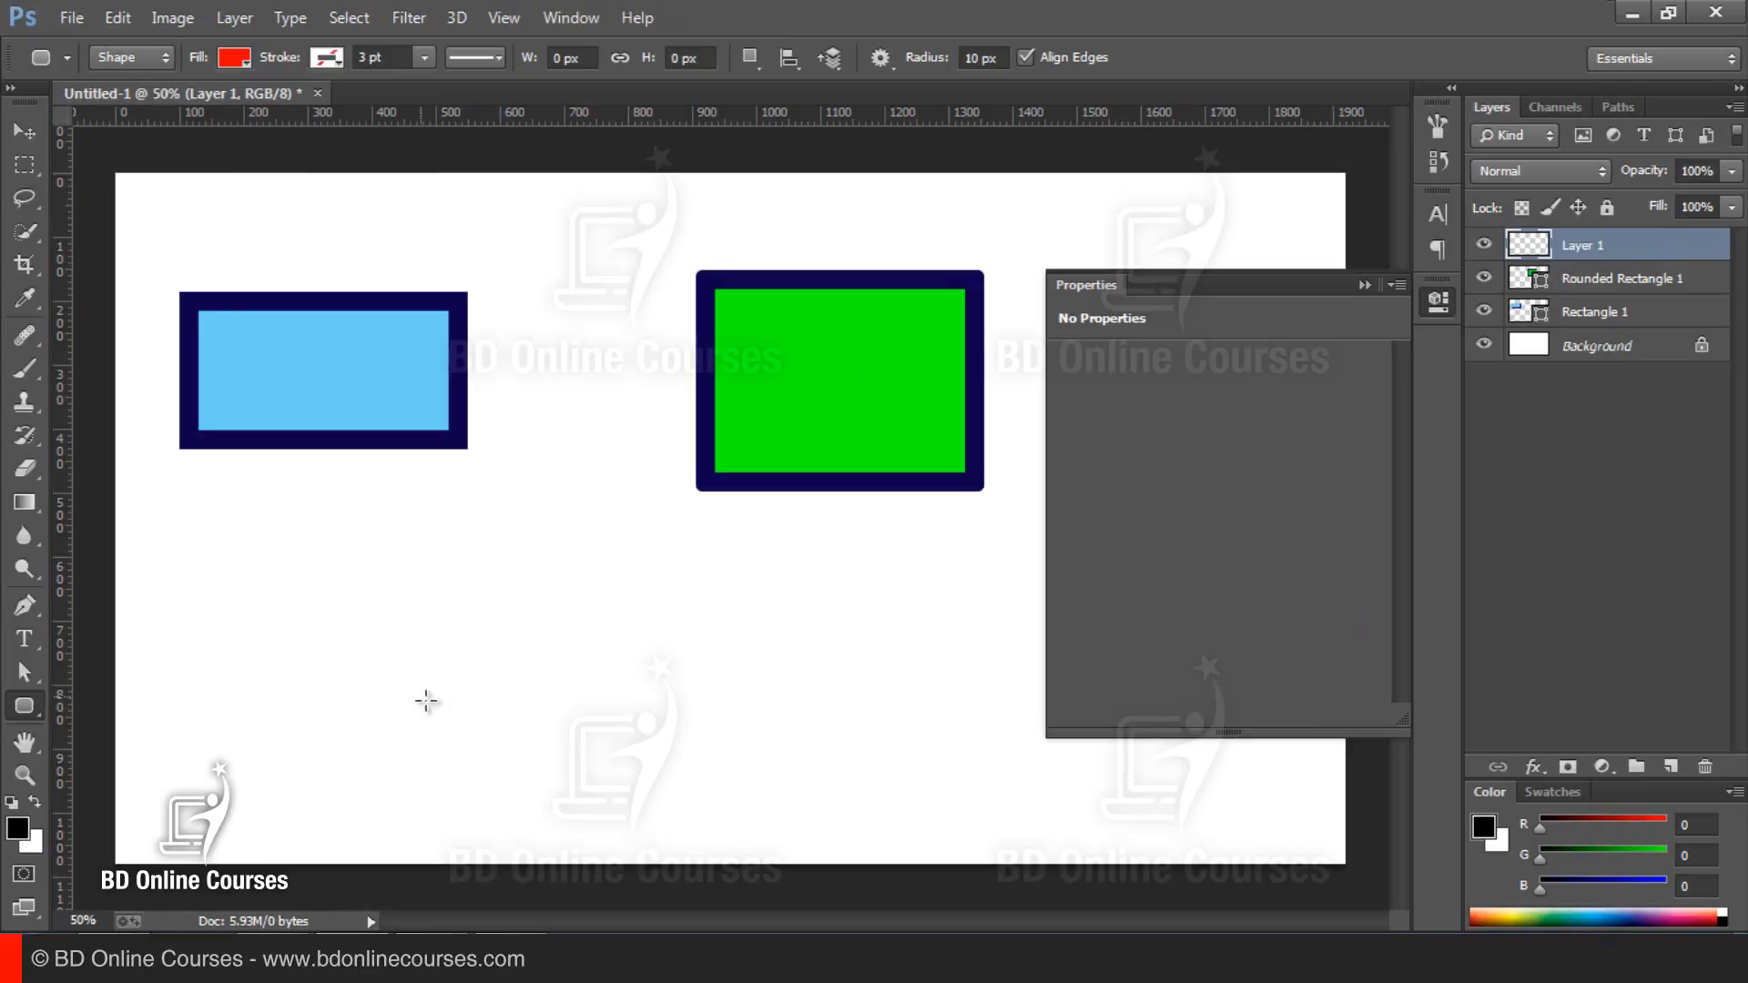
mouse_move(227, 559)
mouse_down()
mouse_move(490, 757)
mouse_move(587, 776)
mouse_move(478, 785)
mouse_move(501, 801)
mouse_up()
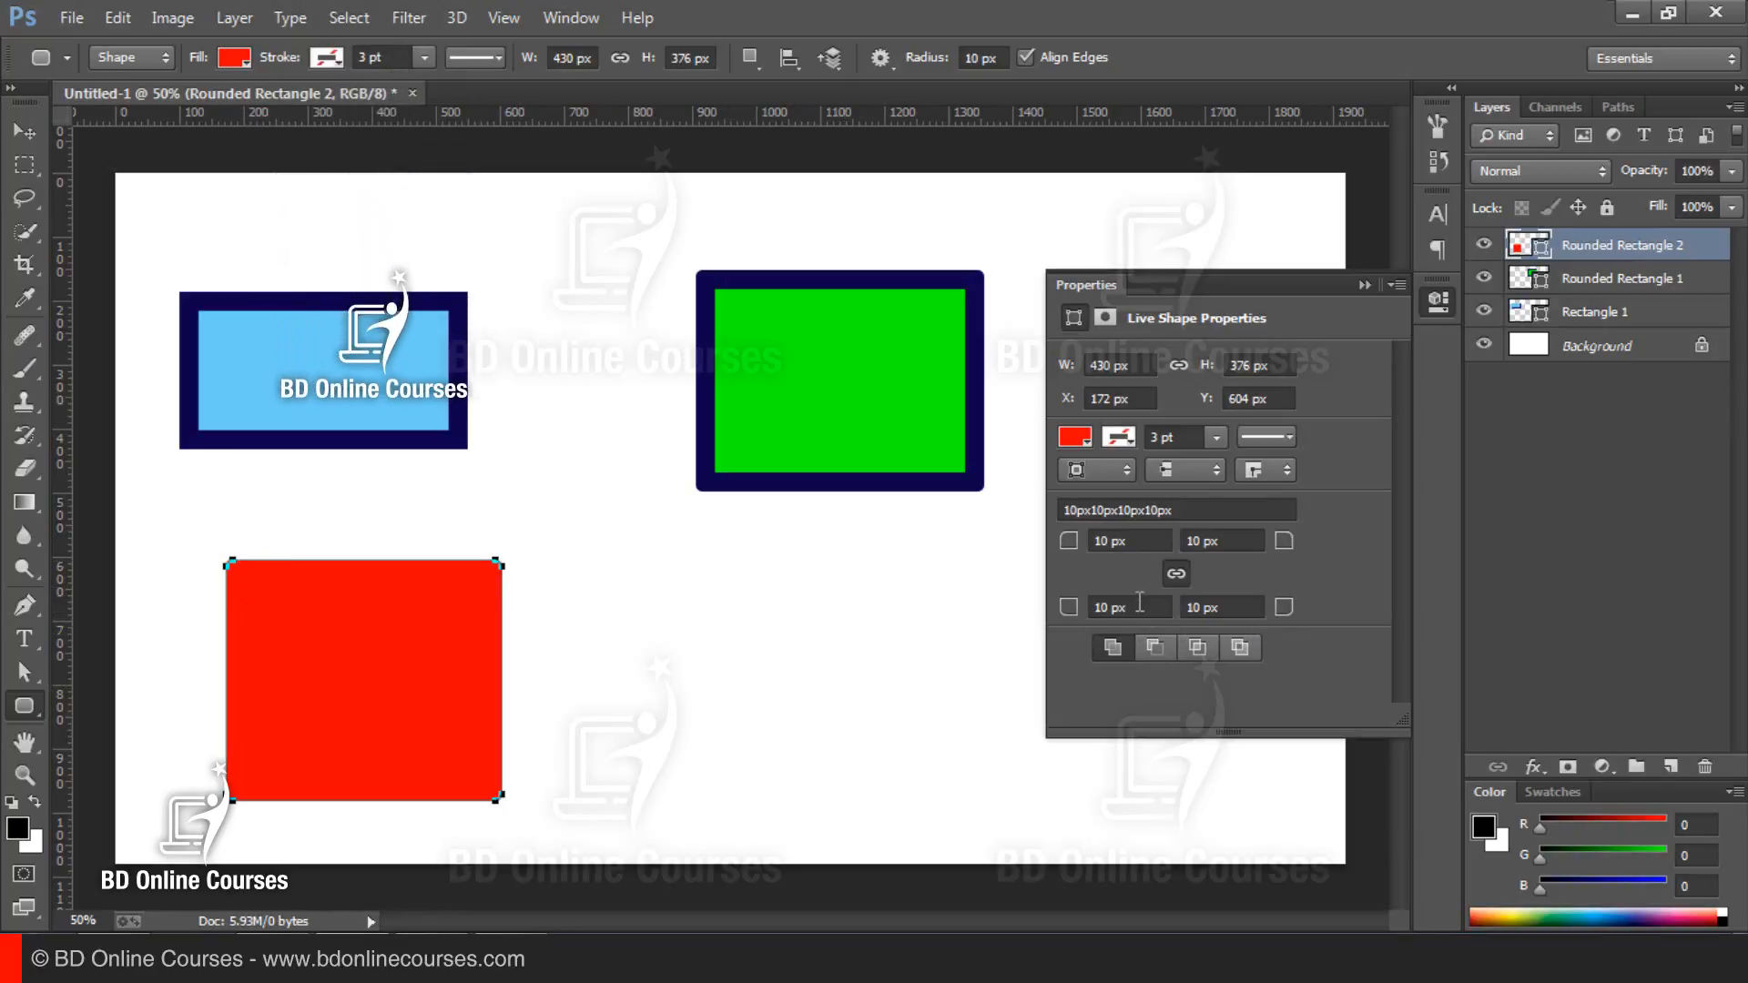
Step: Set all corner radii of the red rounded rectangle to 50 px and increase them to 80 px
click(1122, 543)
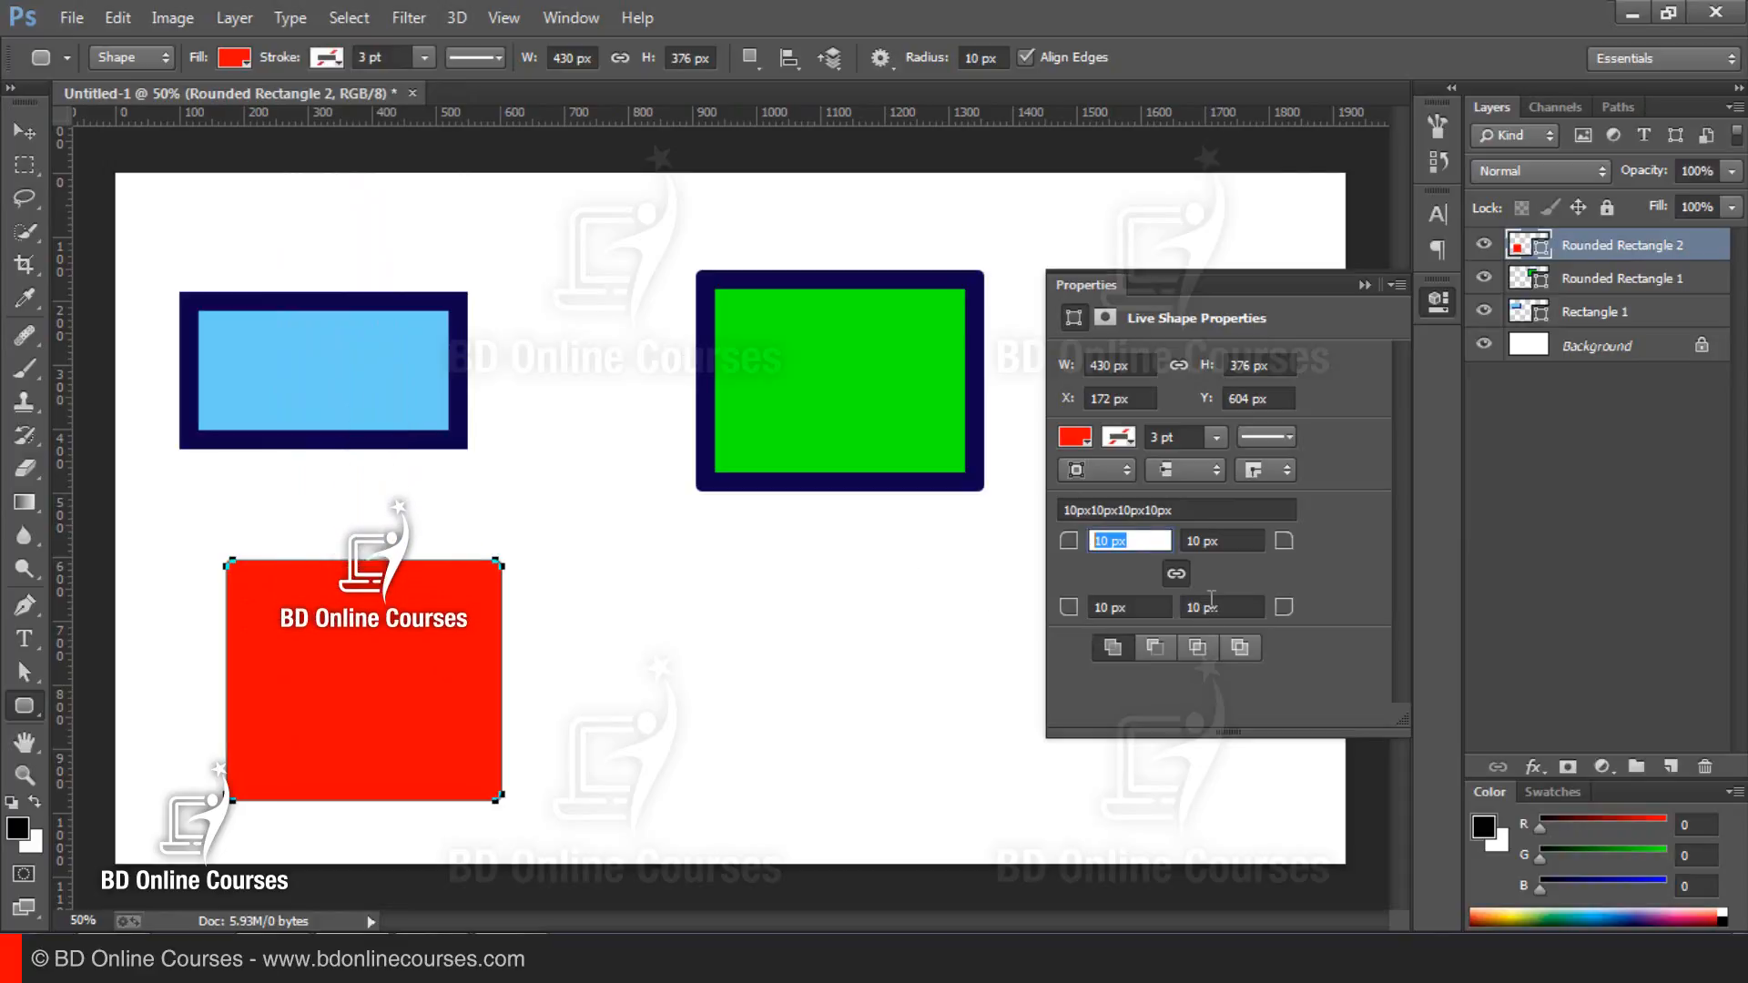
text(50)
key(Return)
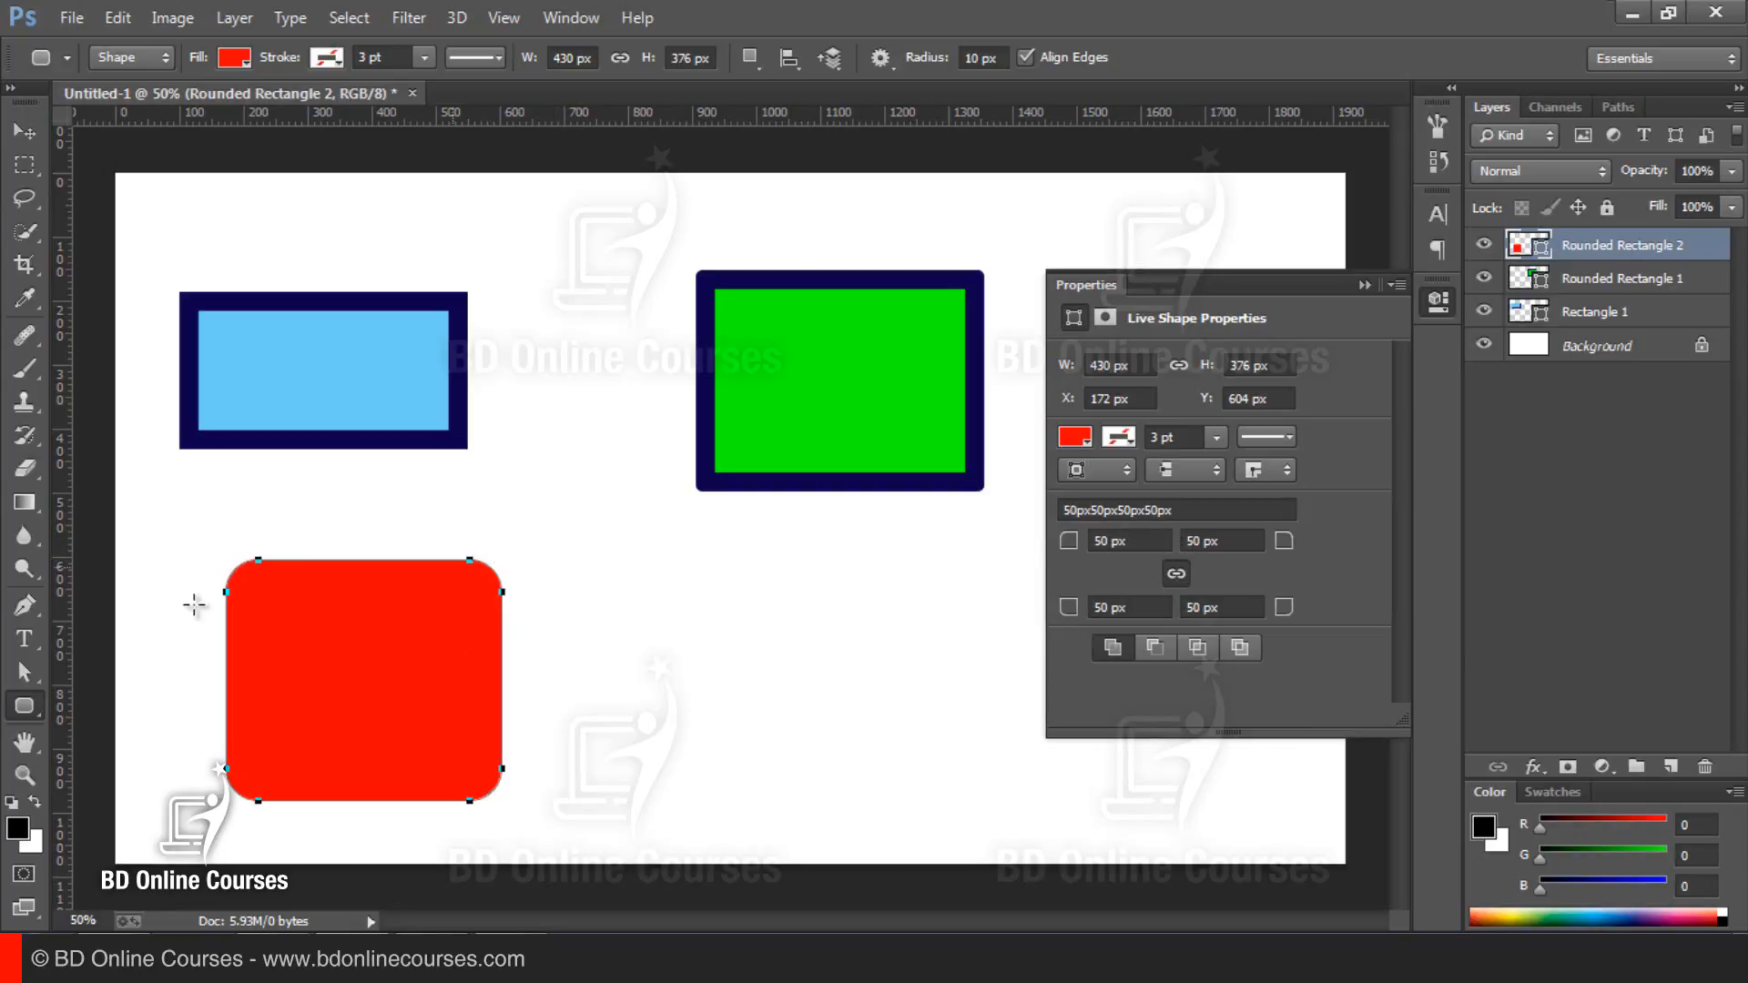
click(1157, 541)
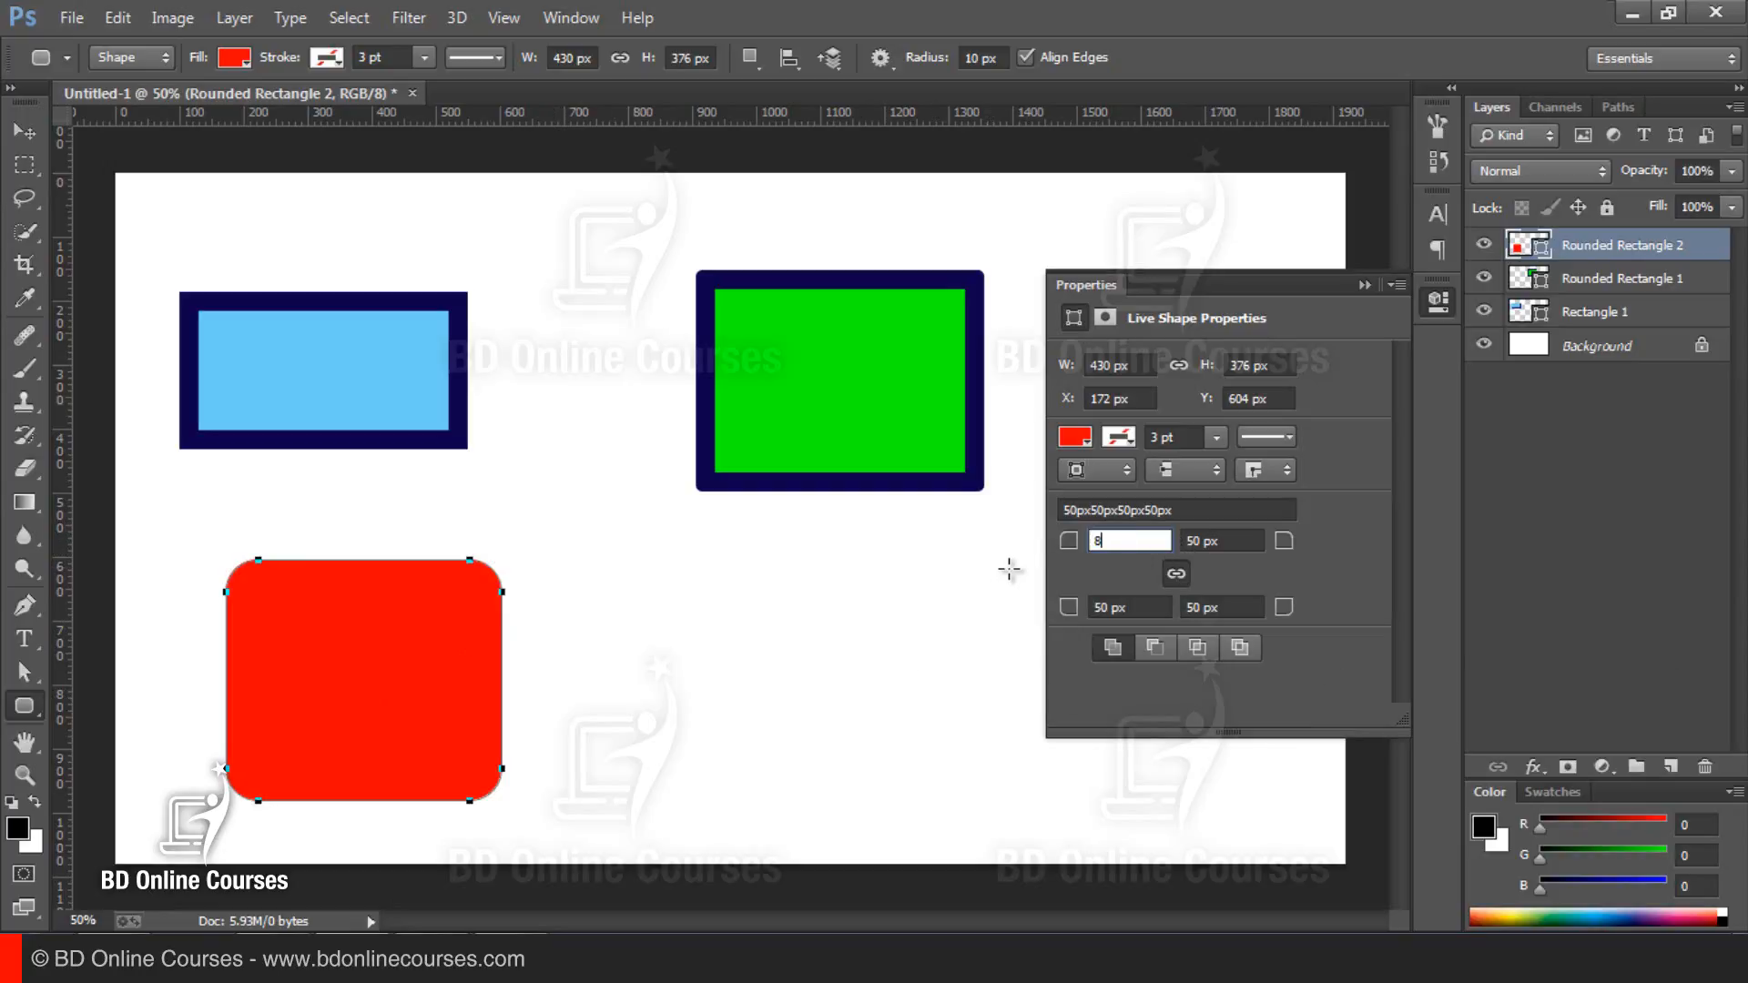
key(Return)
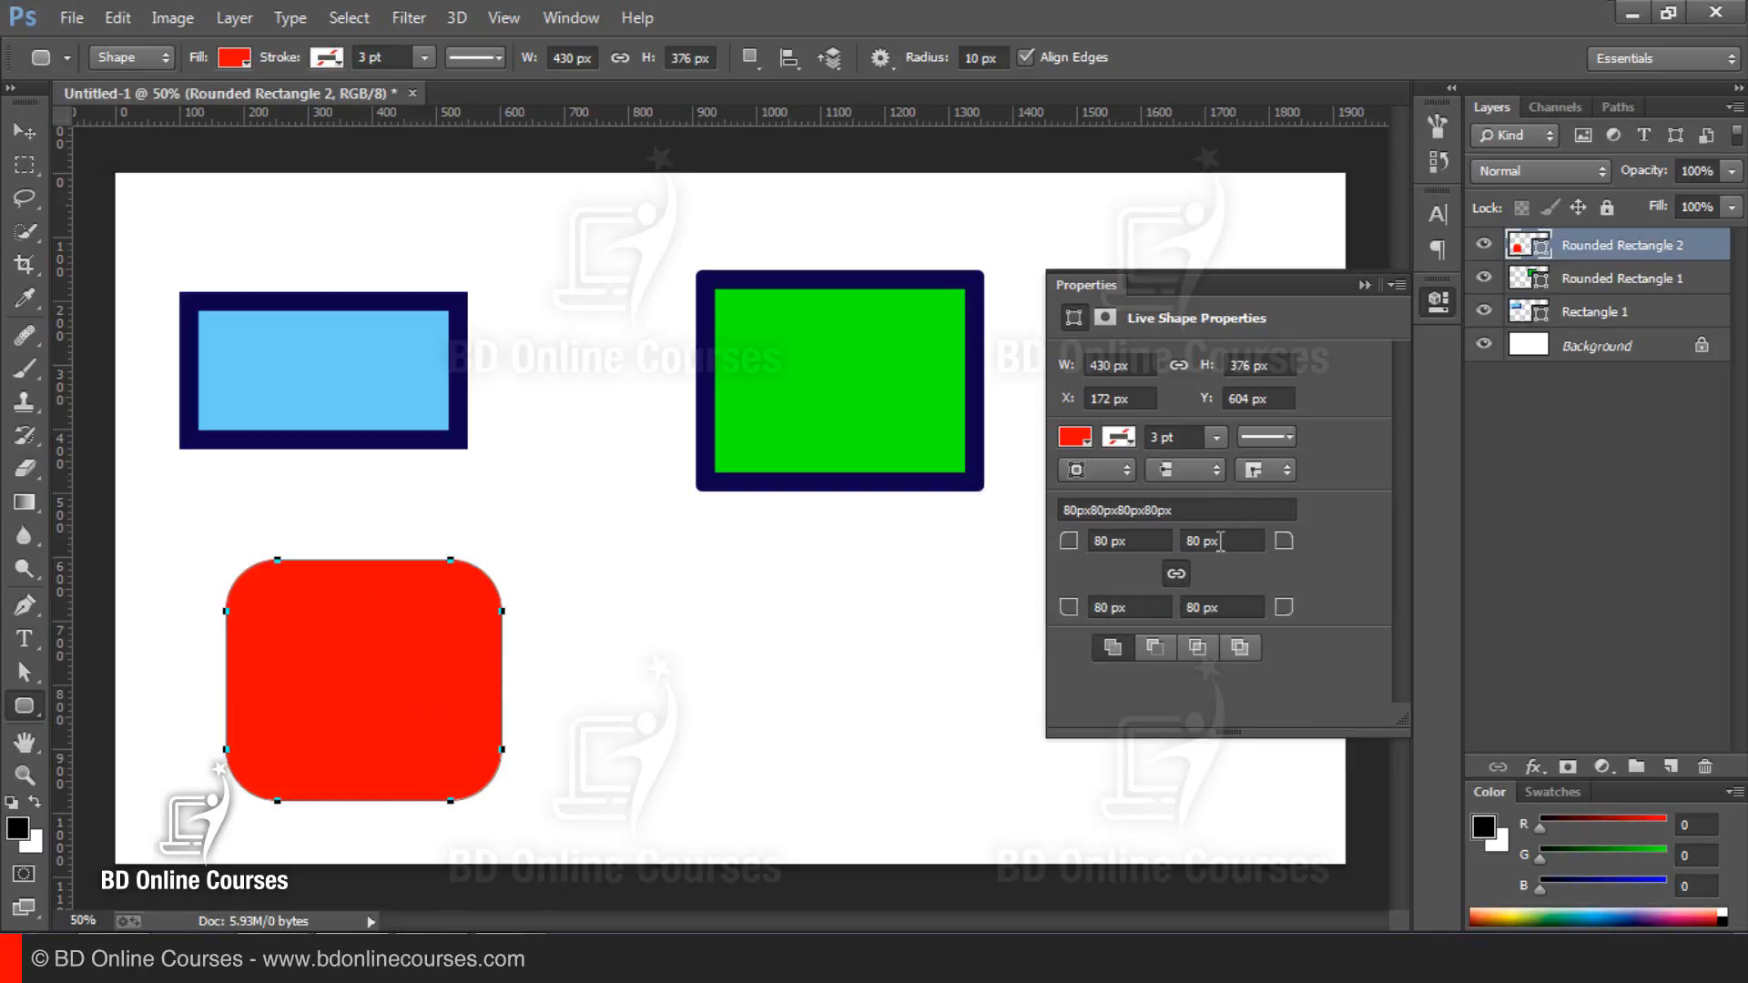
Step: Unlink the red shape's corner radii and set its top-left and bottom-right corners to 0 px
click(1107, 542)
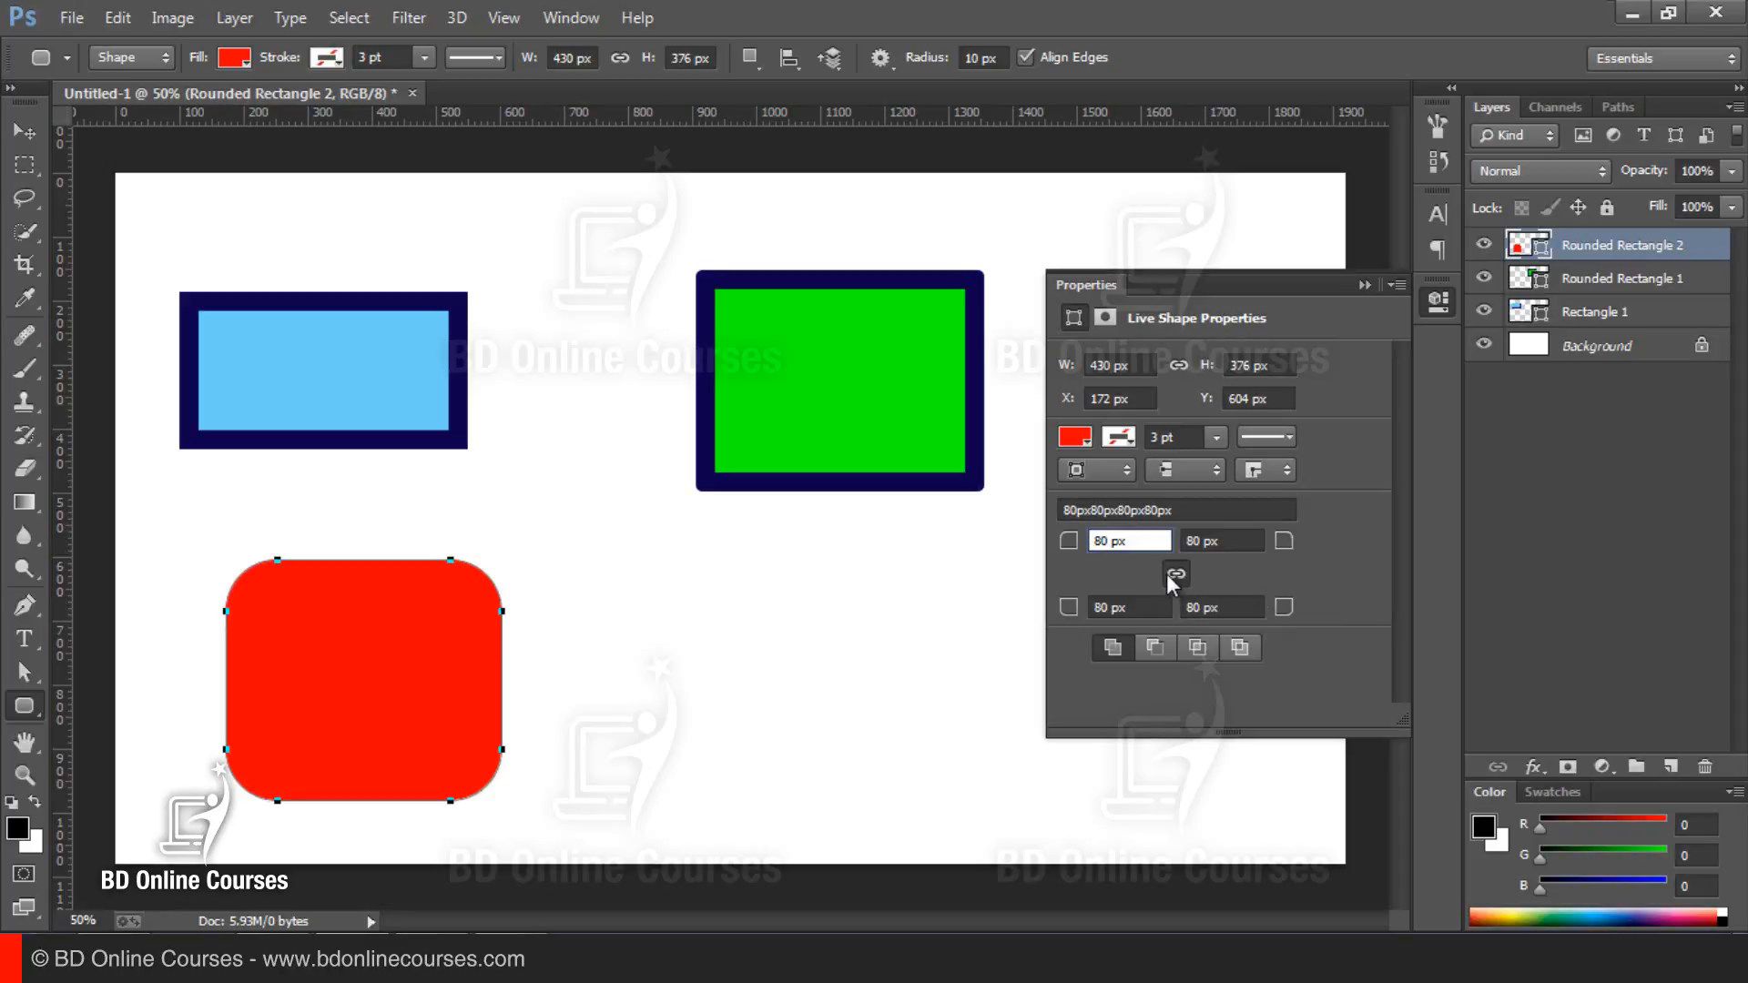
double_click(1129, 539)
text(0)
key(Return)
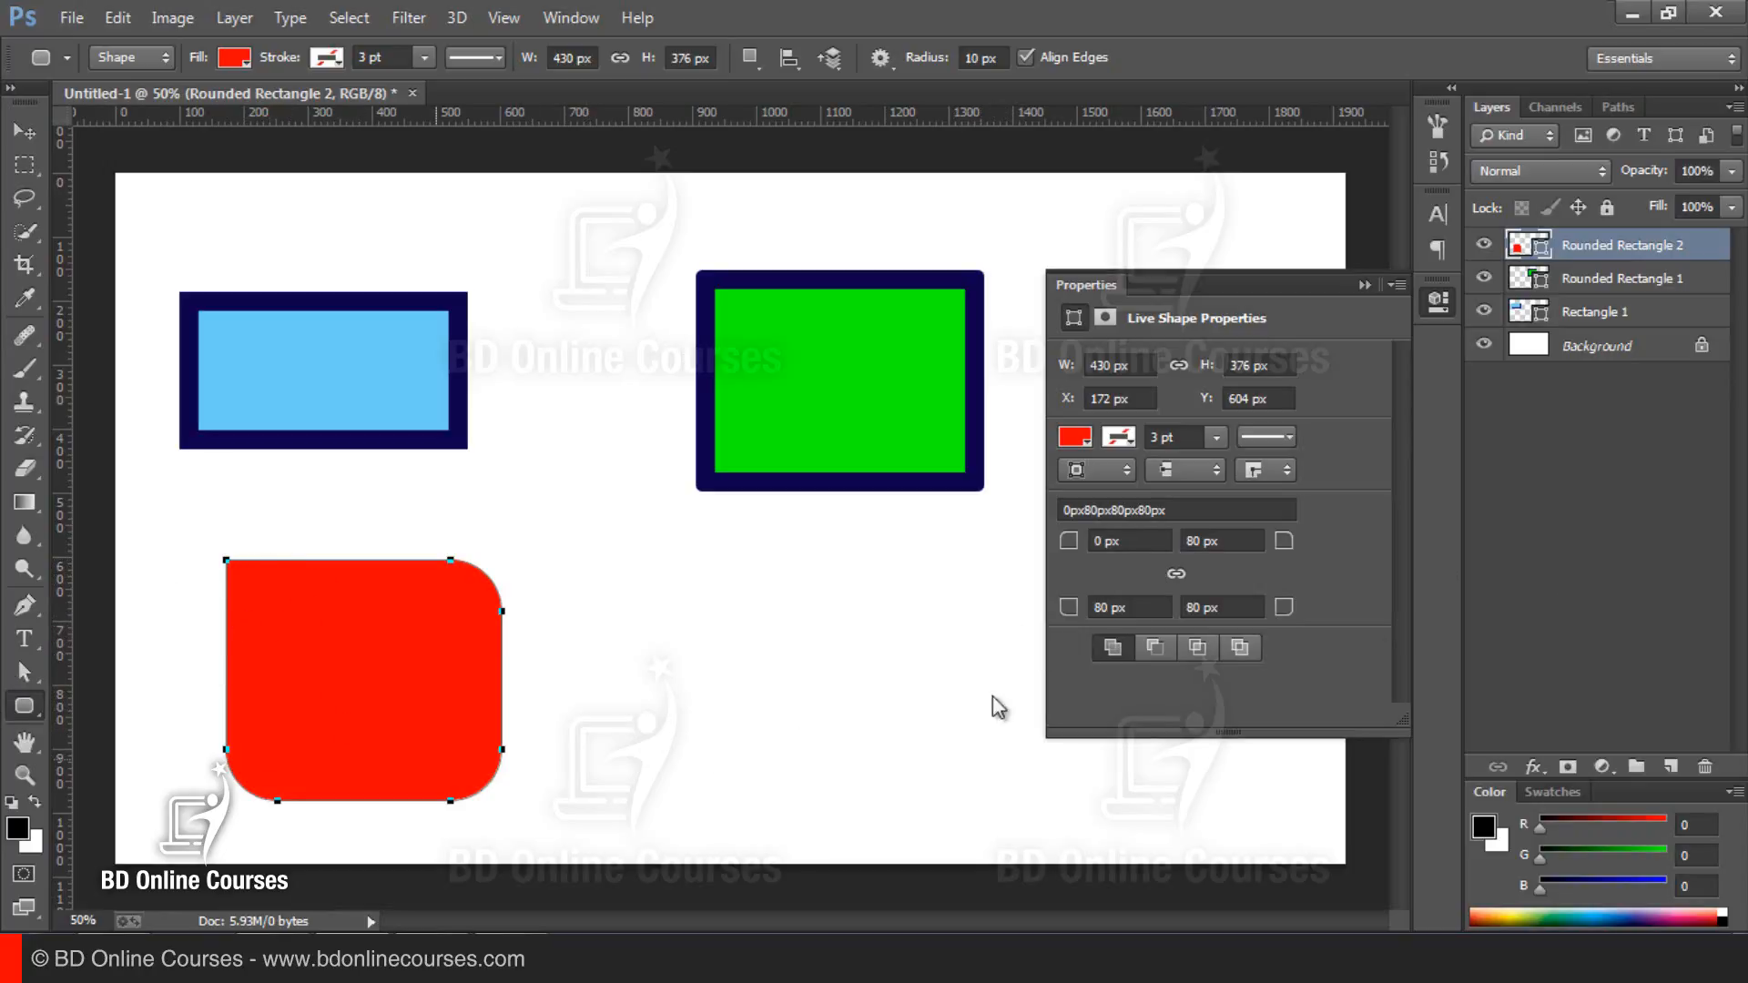
click(1243, 607)
text(0)
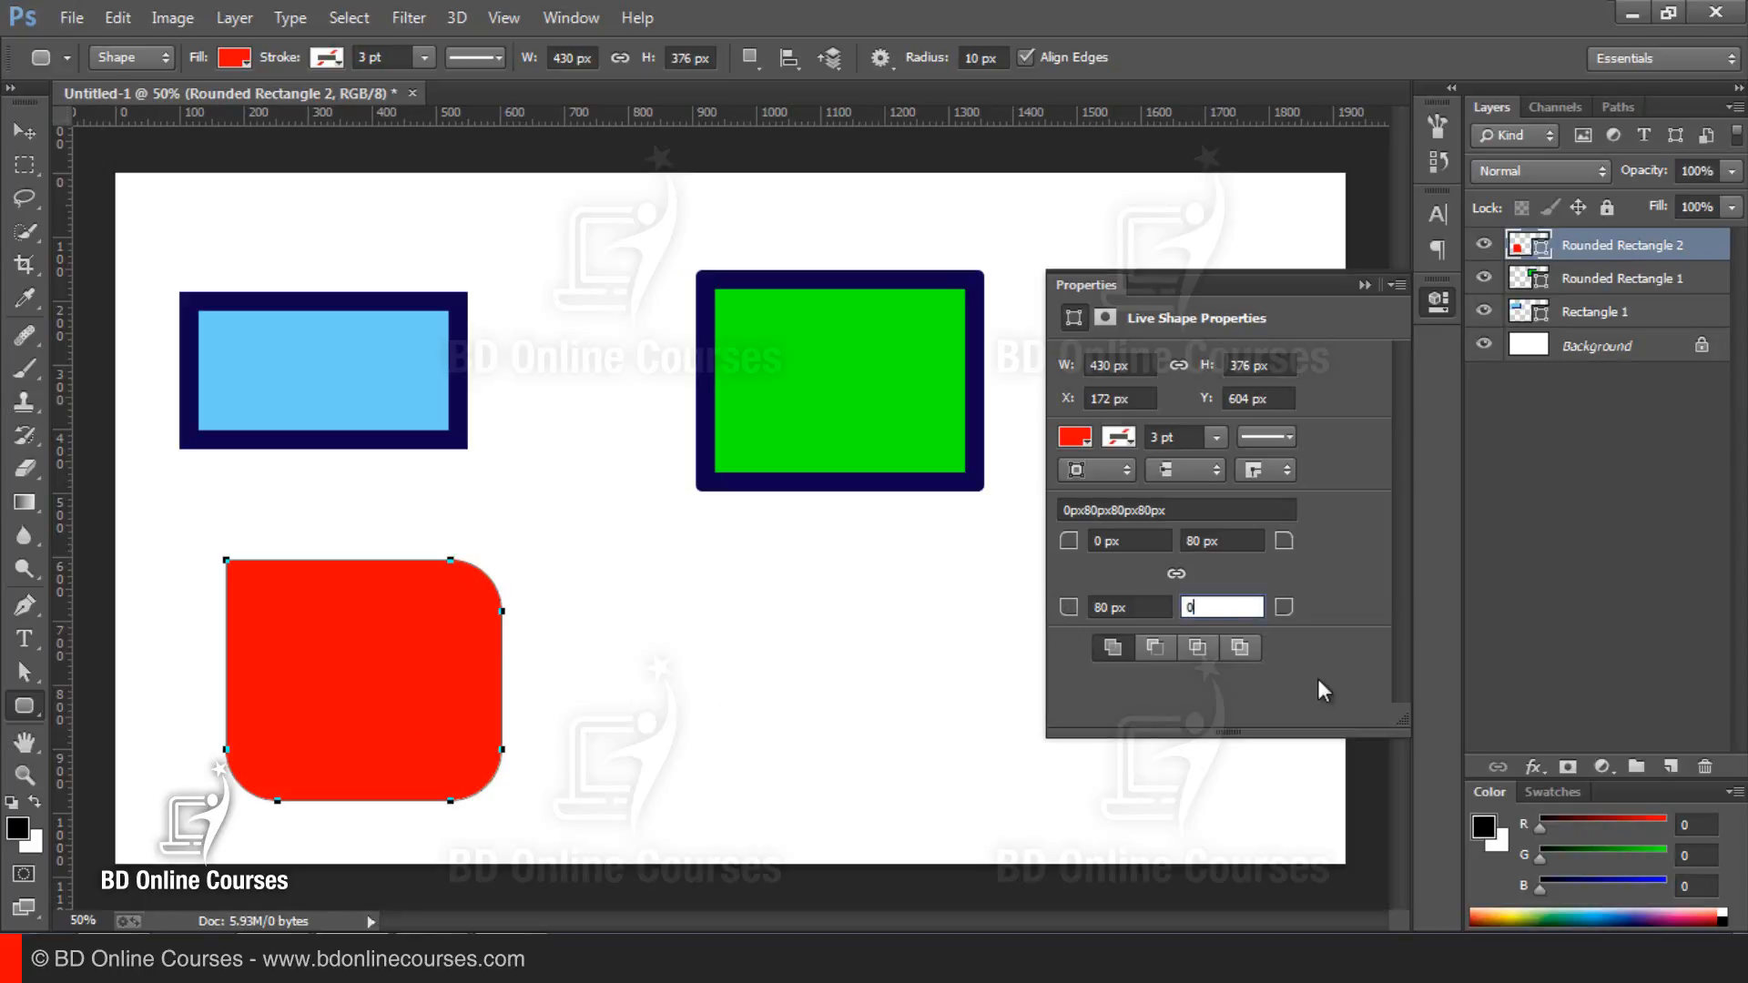
key(Return)
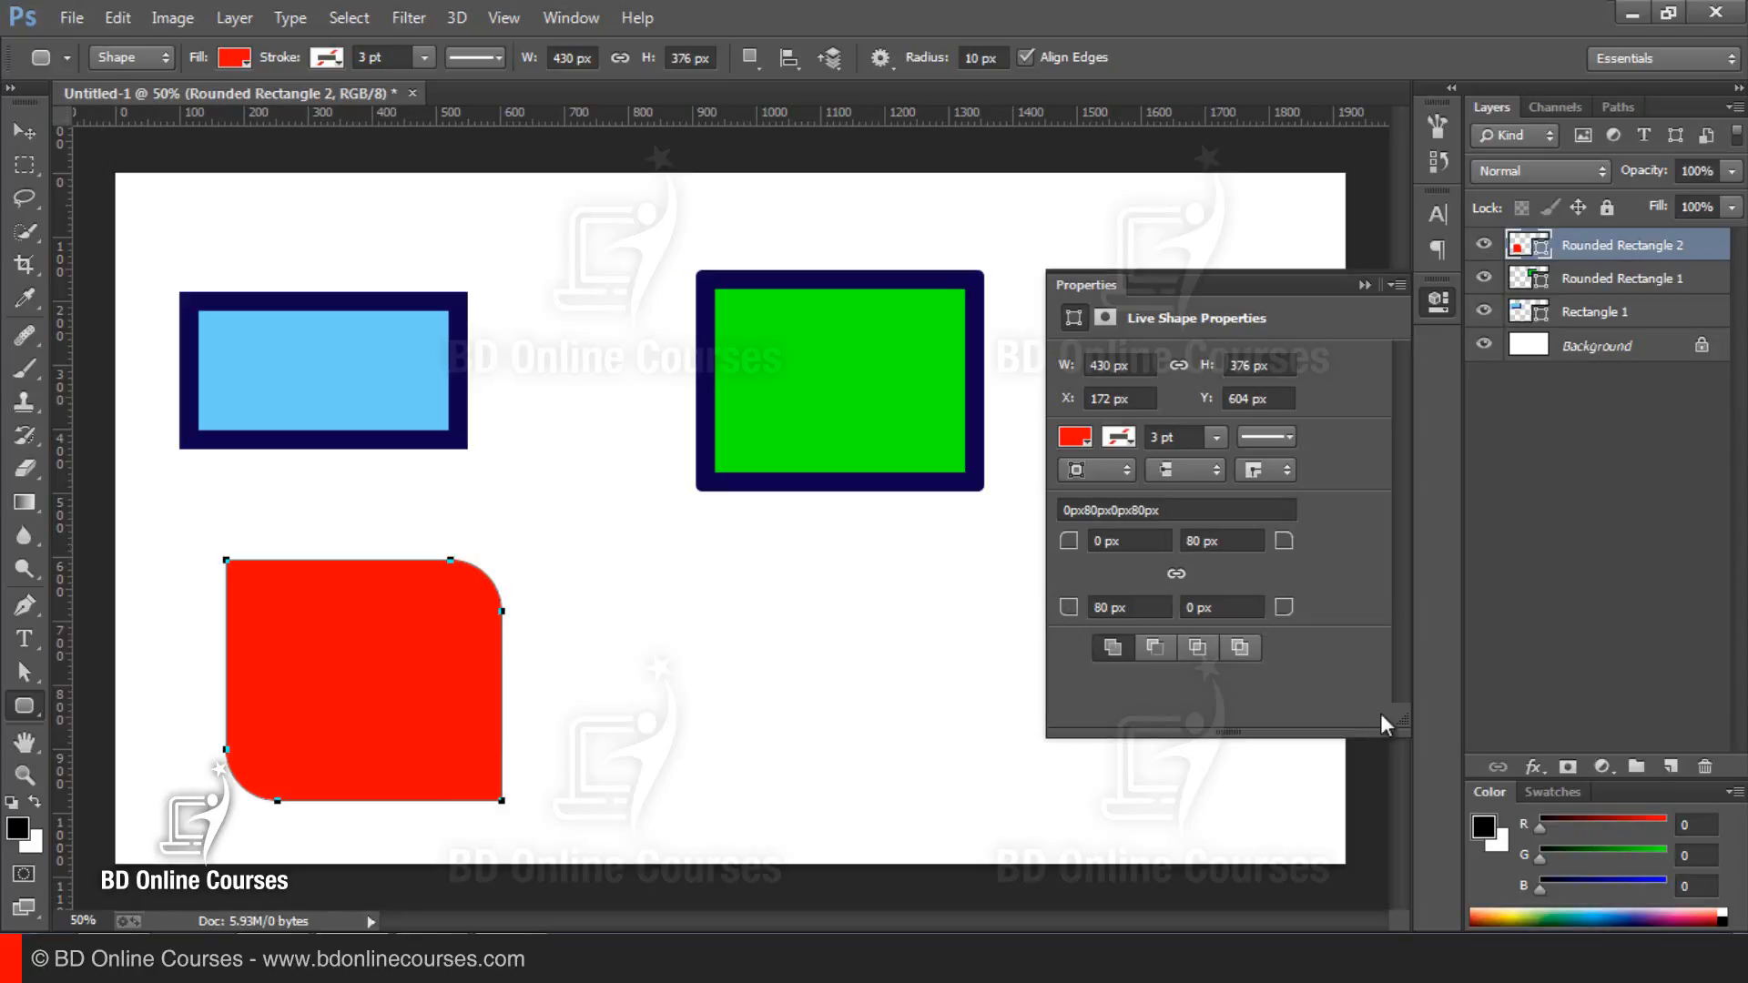
click(1201, 607)
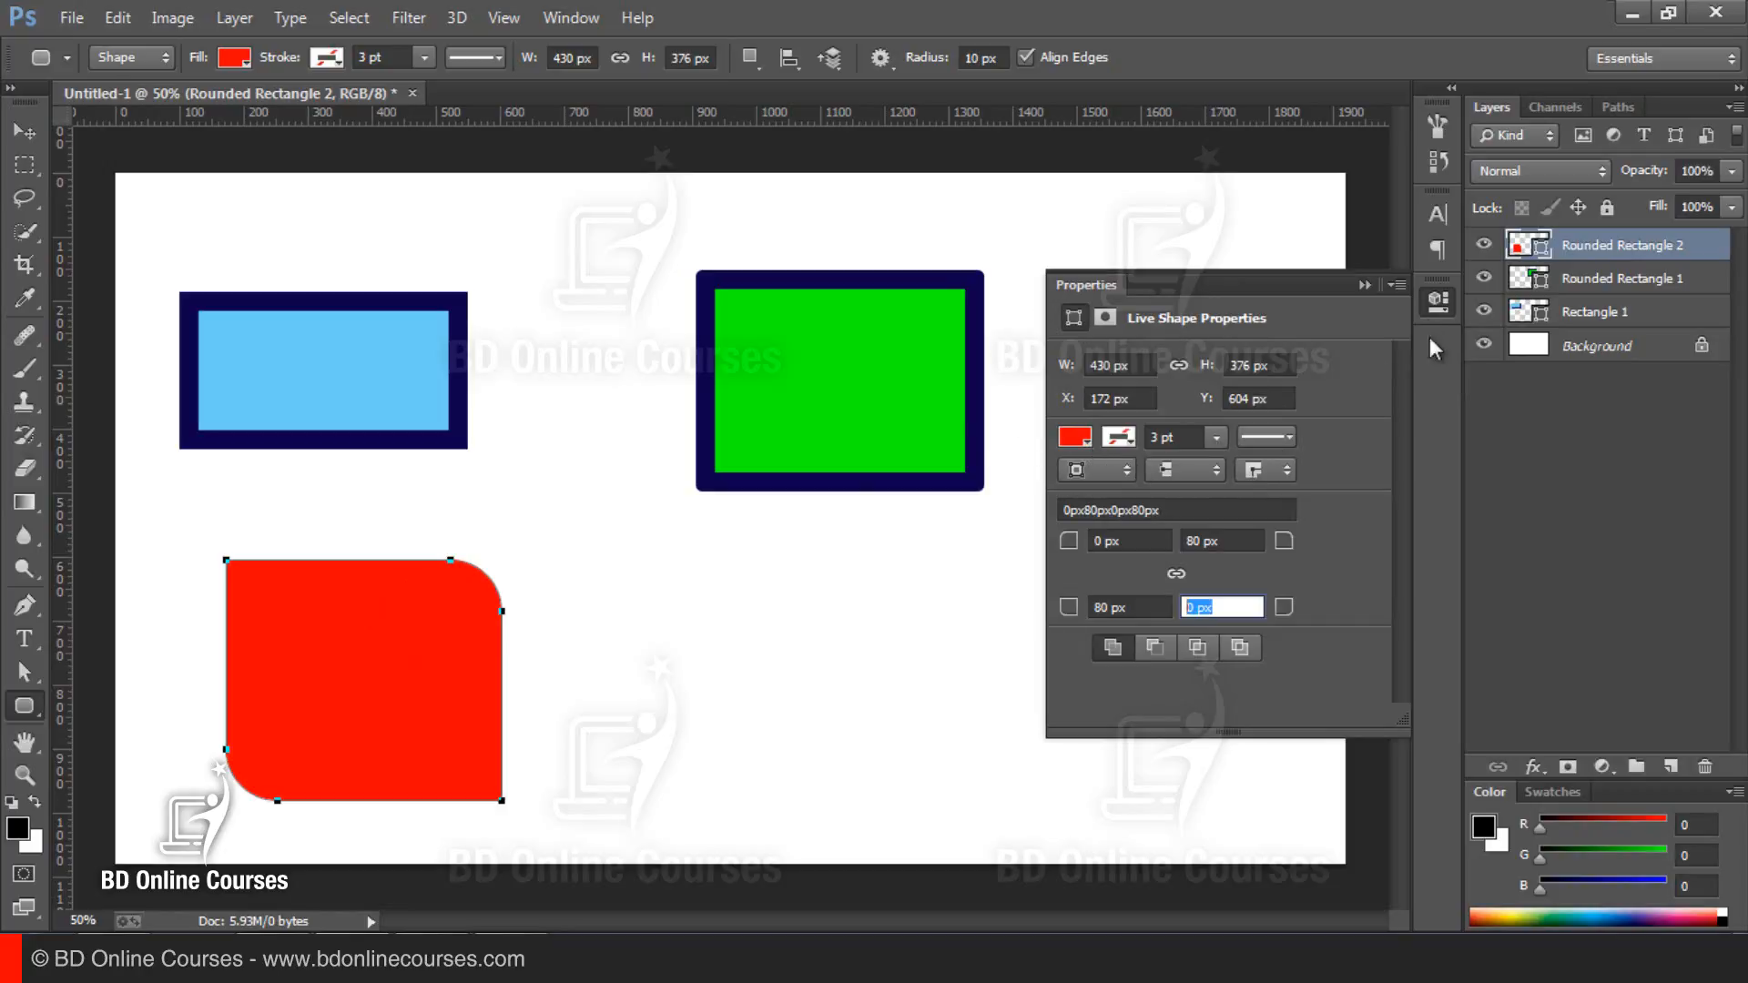
Step: Collapse the shape properties and delete all three shape layers, keeping only the background
double_click(1530, 278)
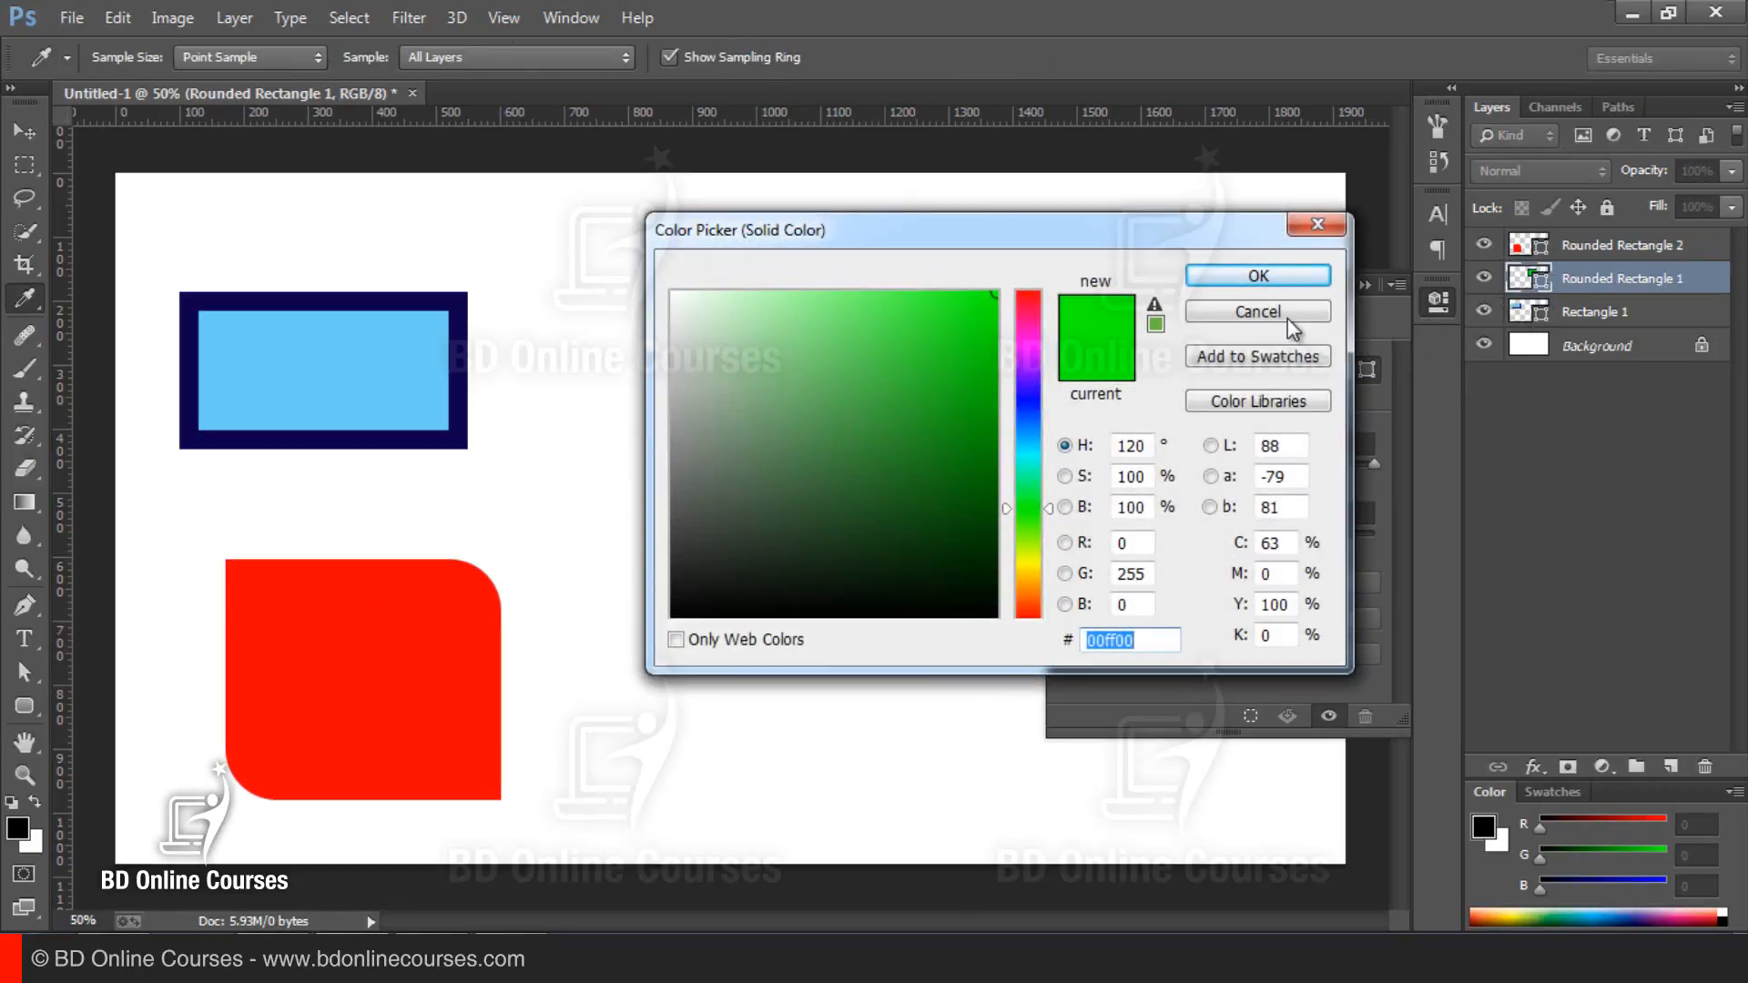
key(Return)
click(1365, 285)
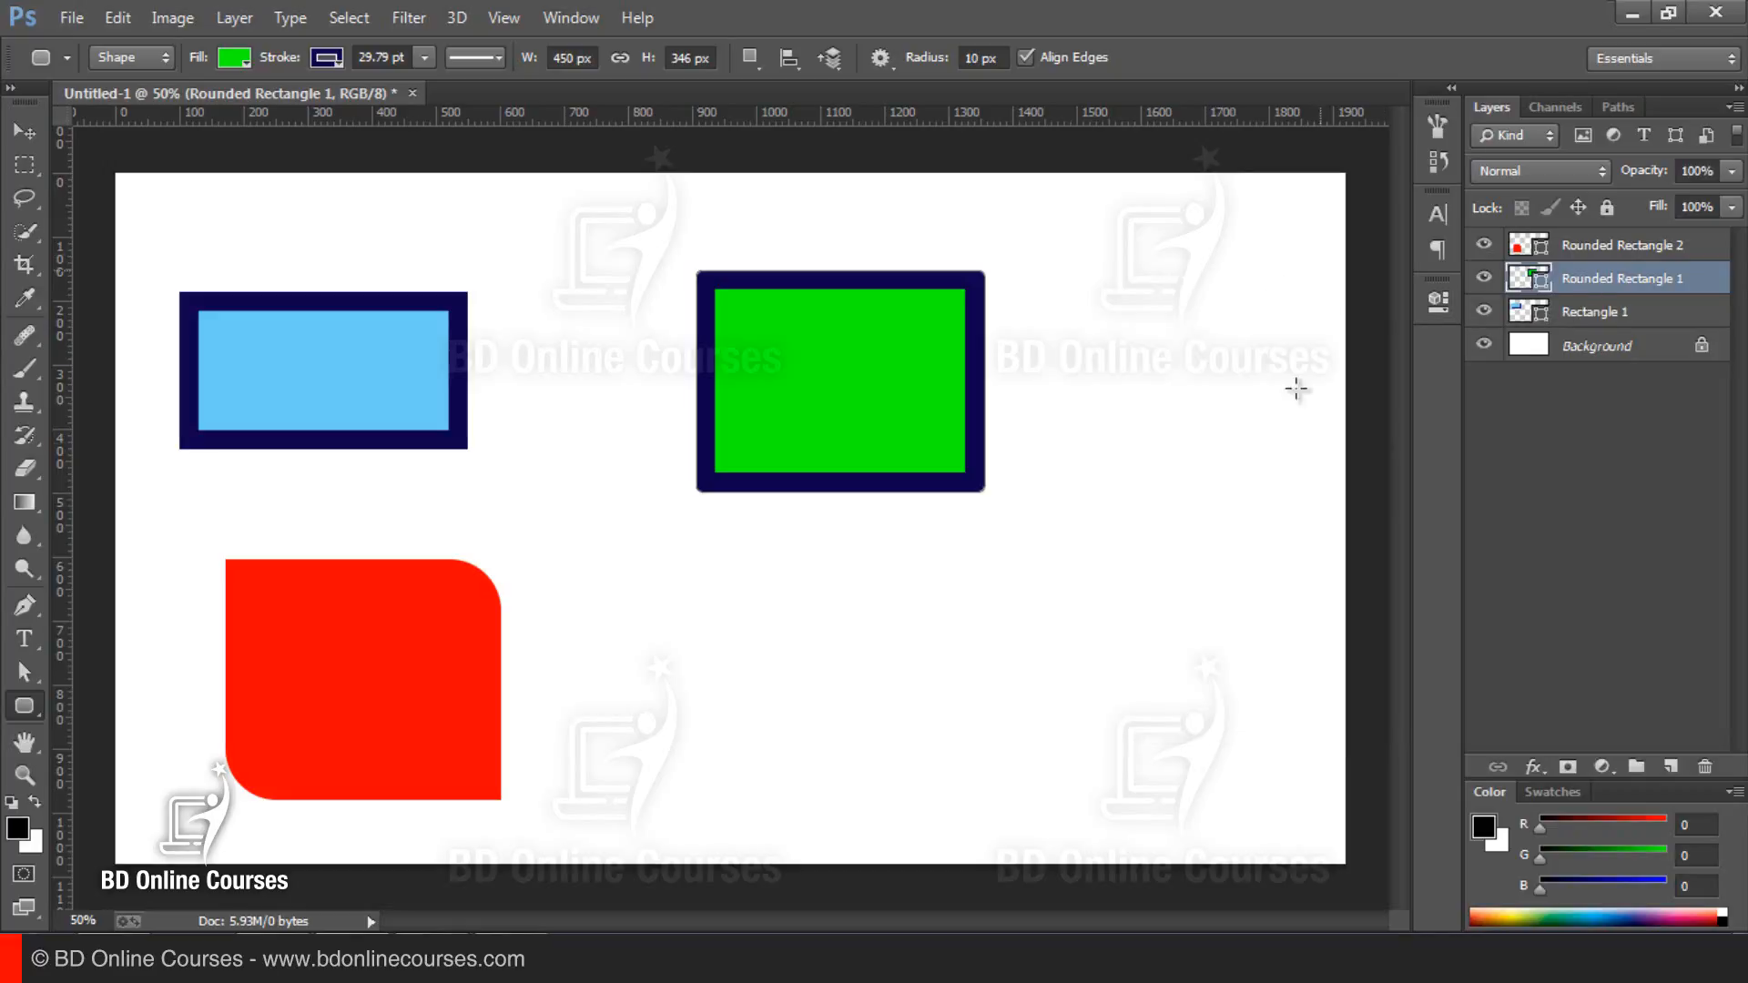
click(1621, 308)
shift+click(1608, 253)
drag(1609, 253, 1705, 767)
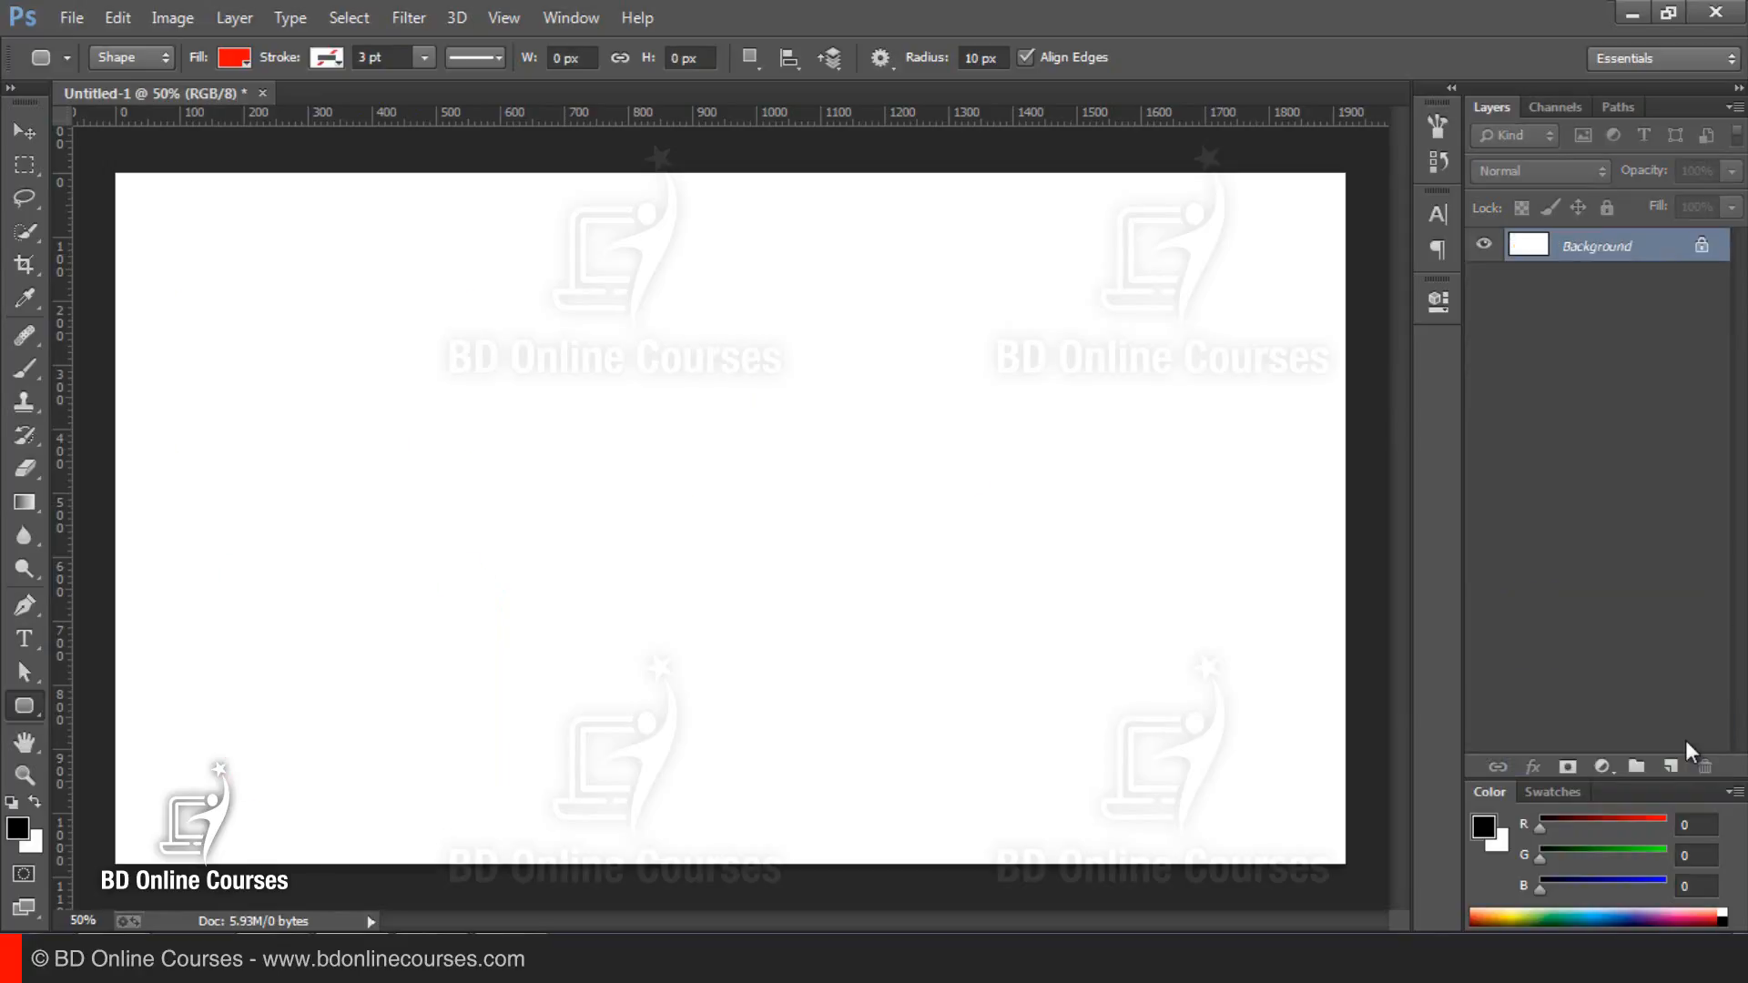
Step: Draw a red circle about 484 px in diameter near the canvas center with the Ellipse tool, and delete its layer
click(29, 706)
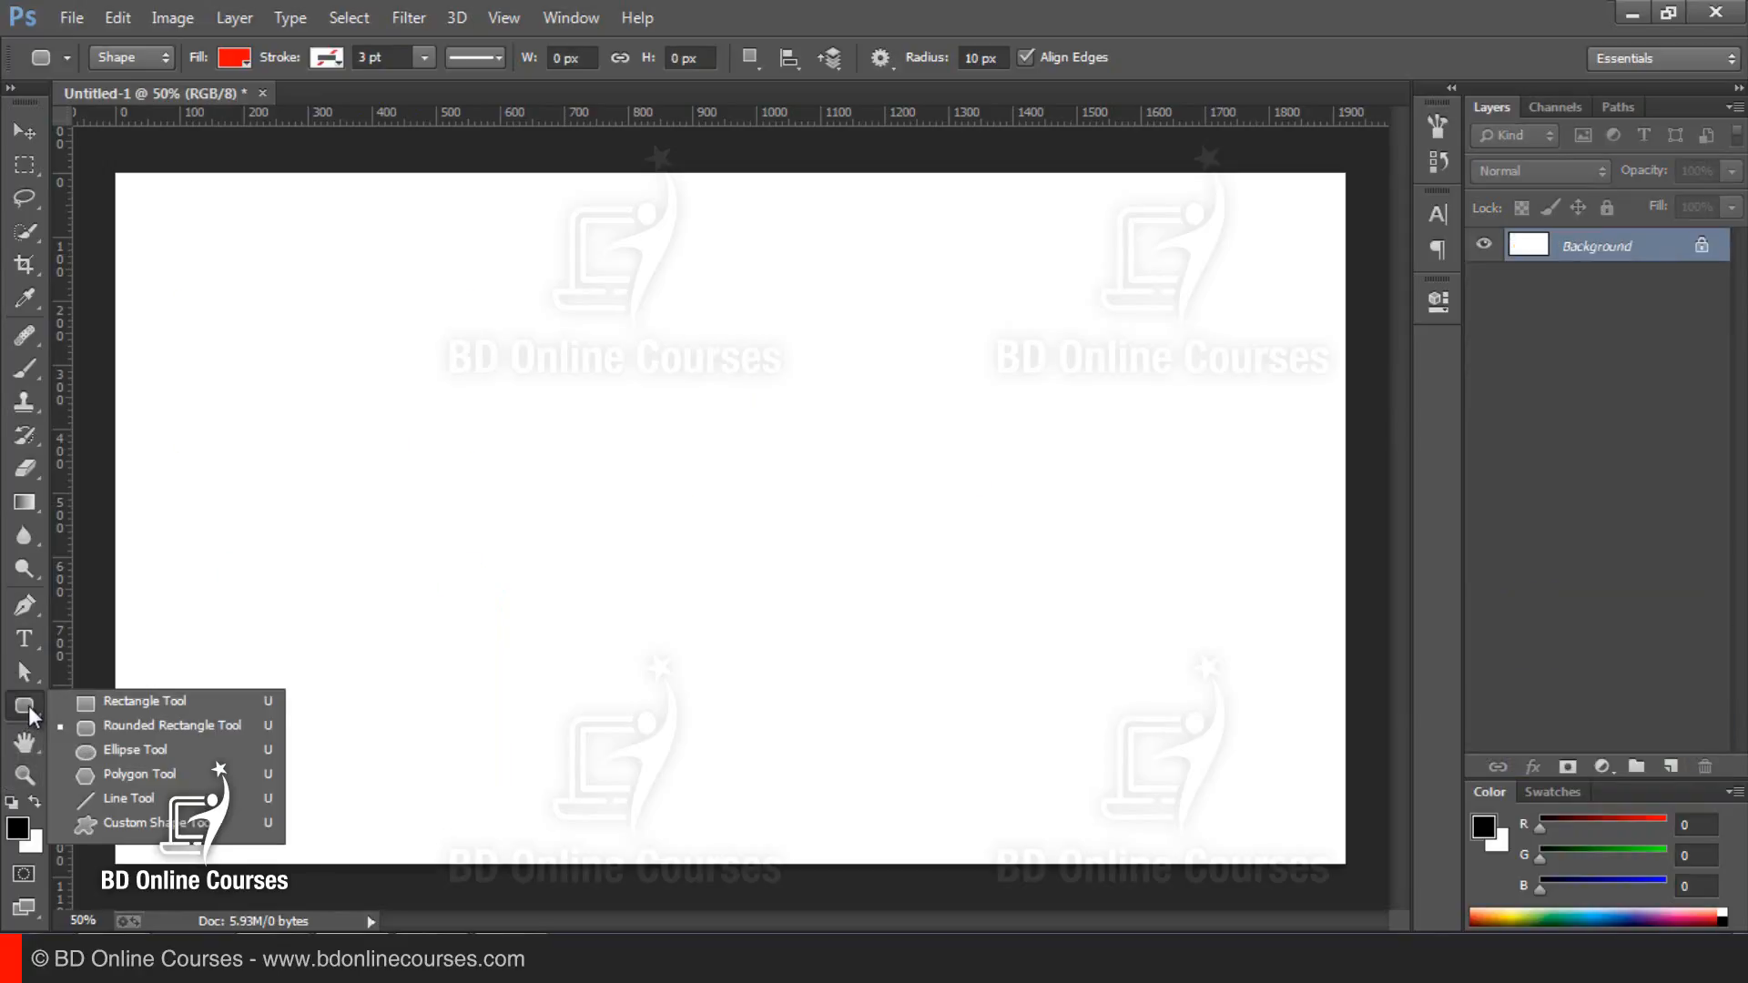
click(155, 759)
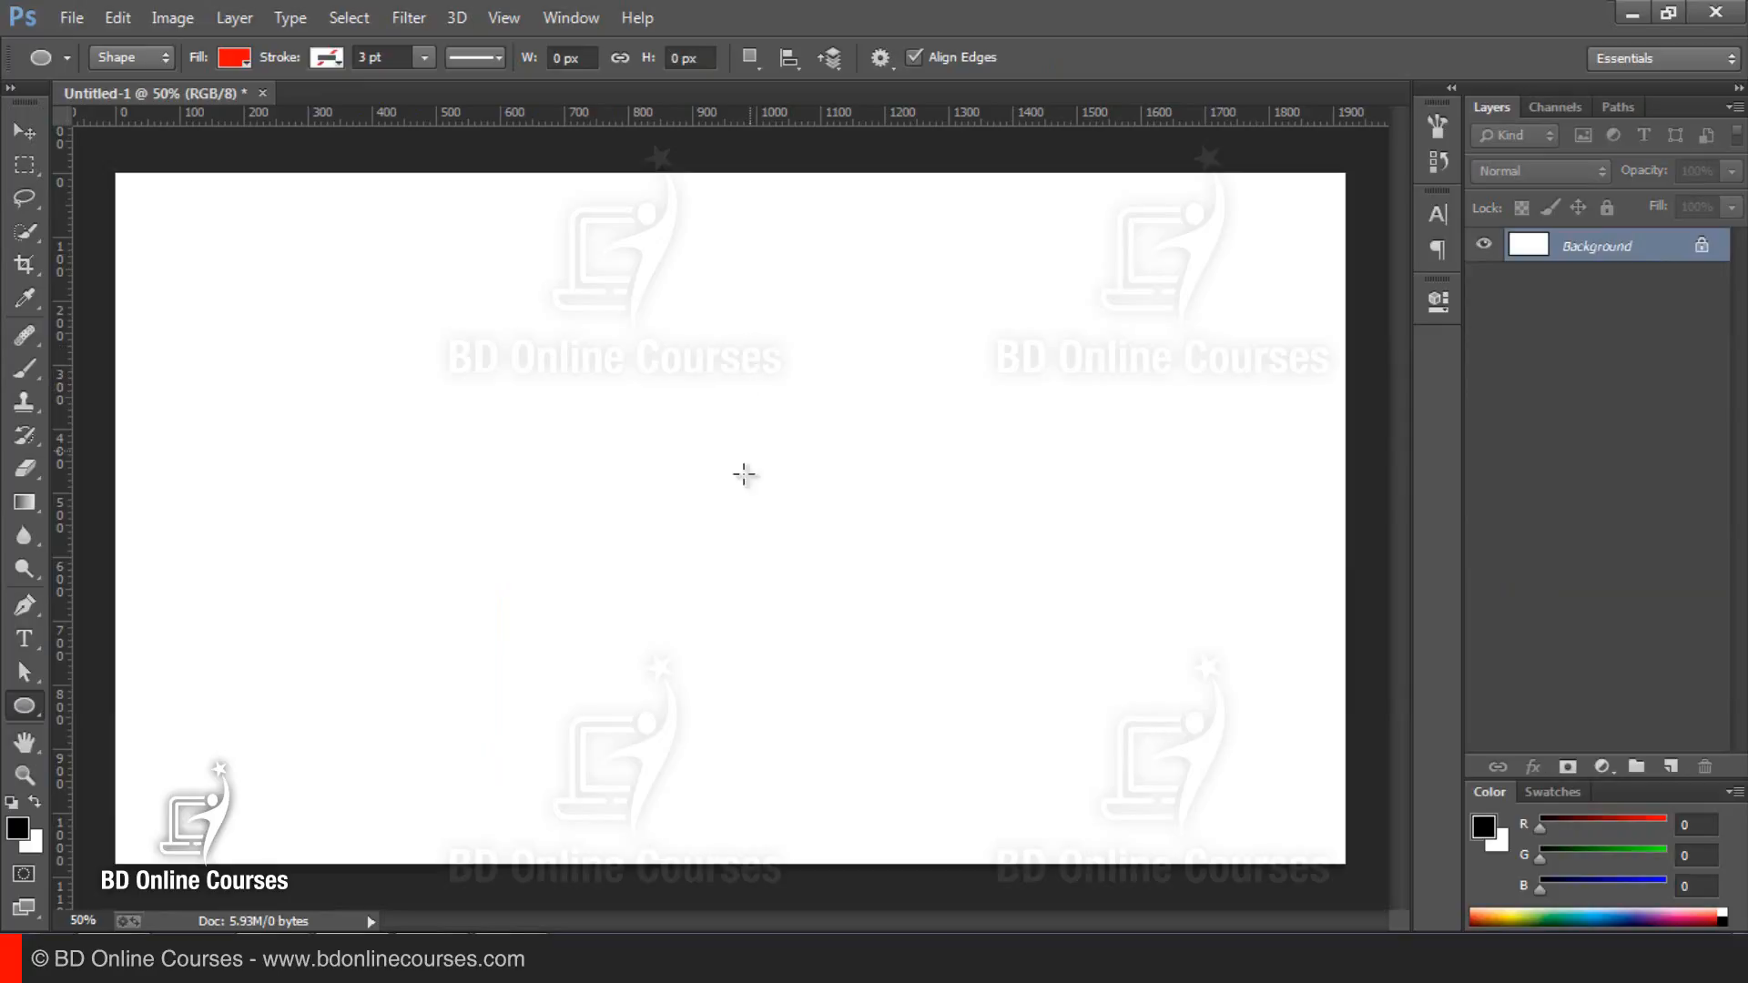
drag(494, 353, 850, 636)
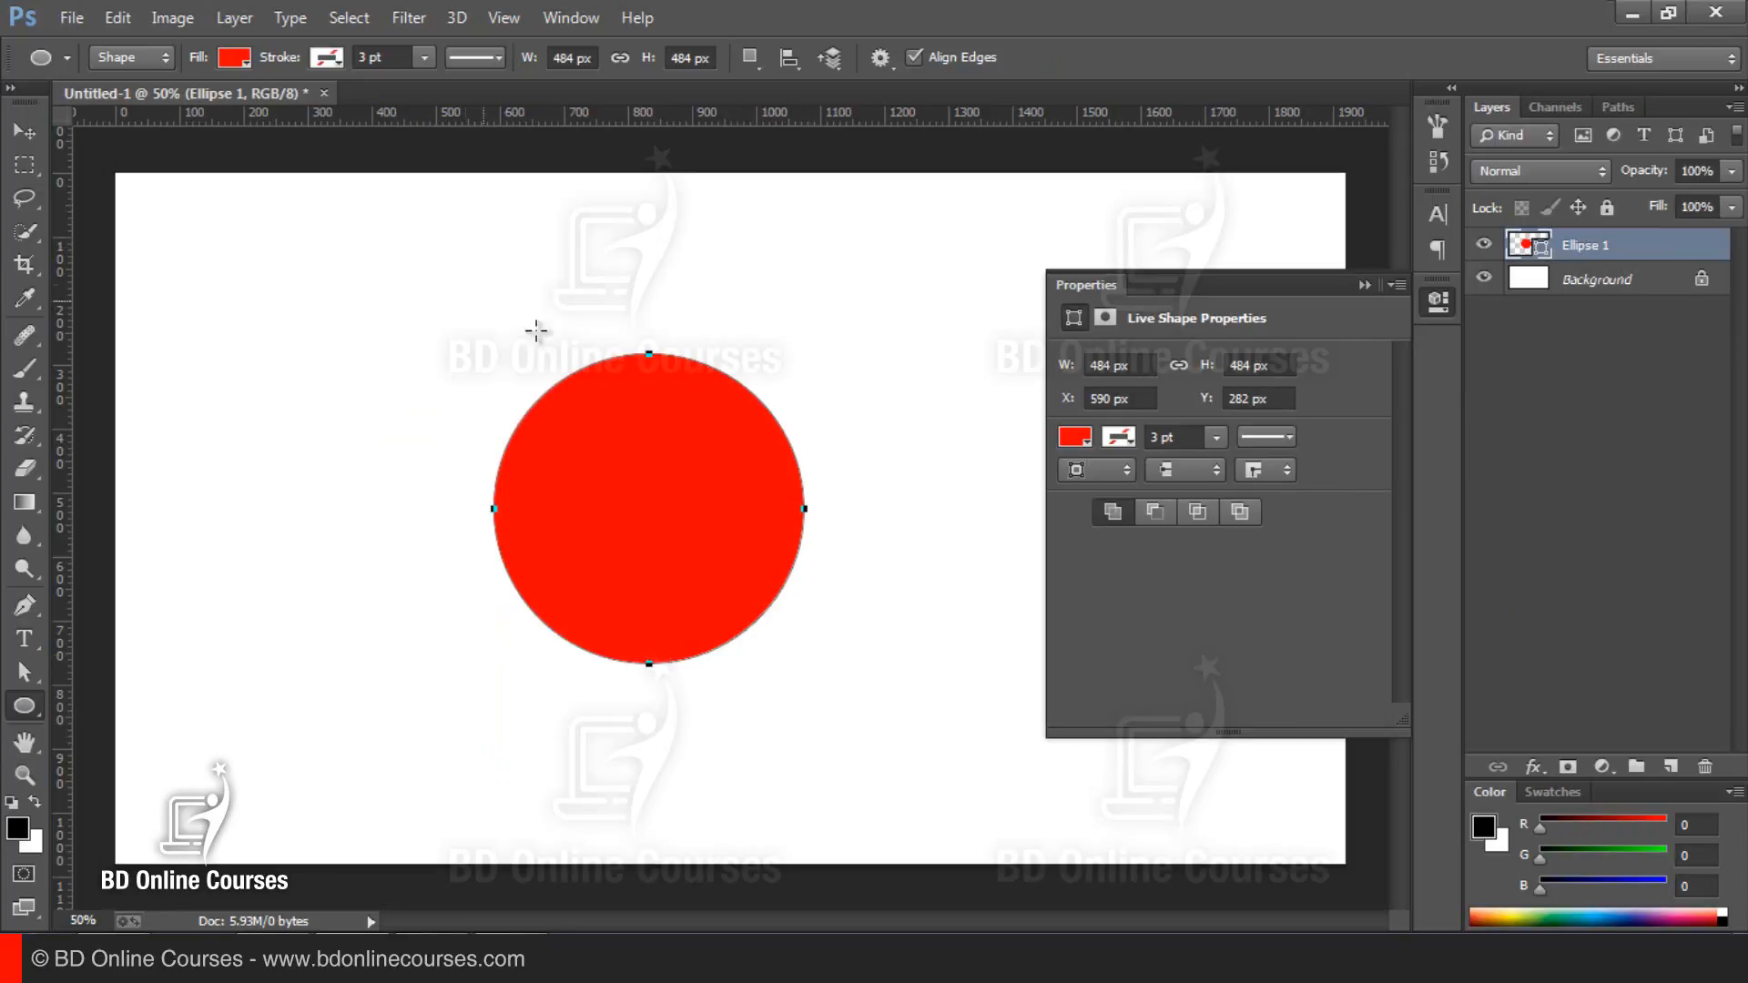
click(1365, 286)
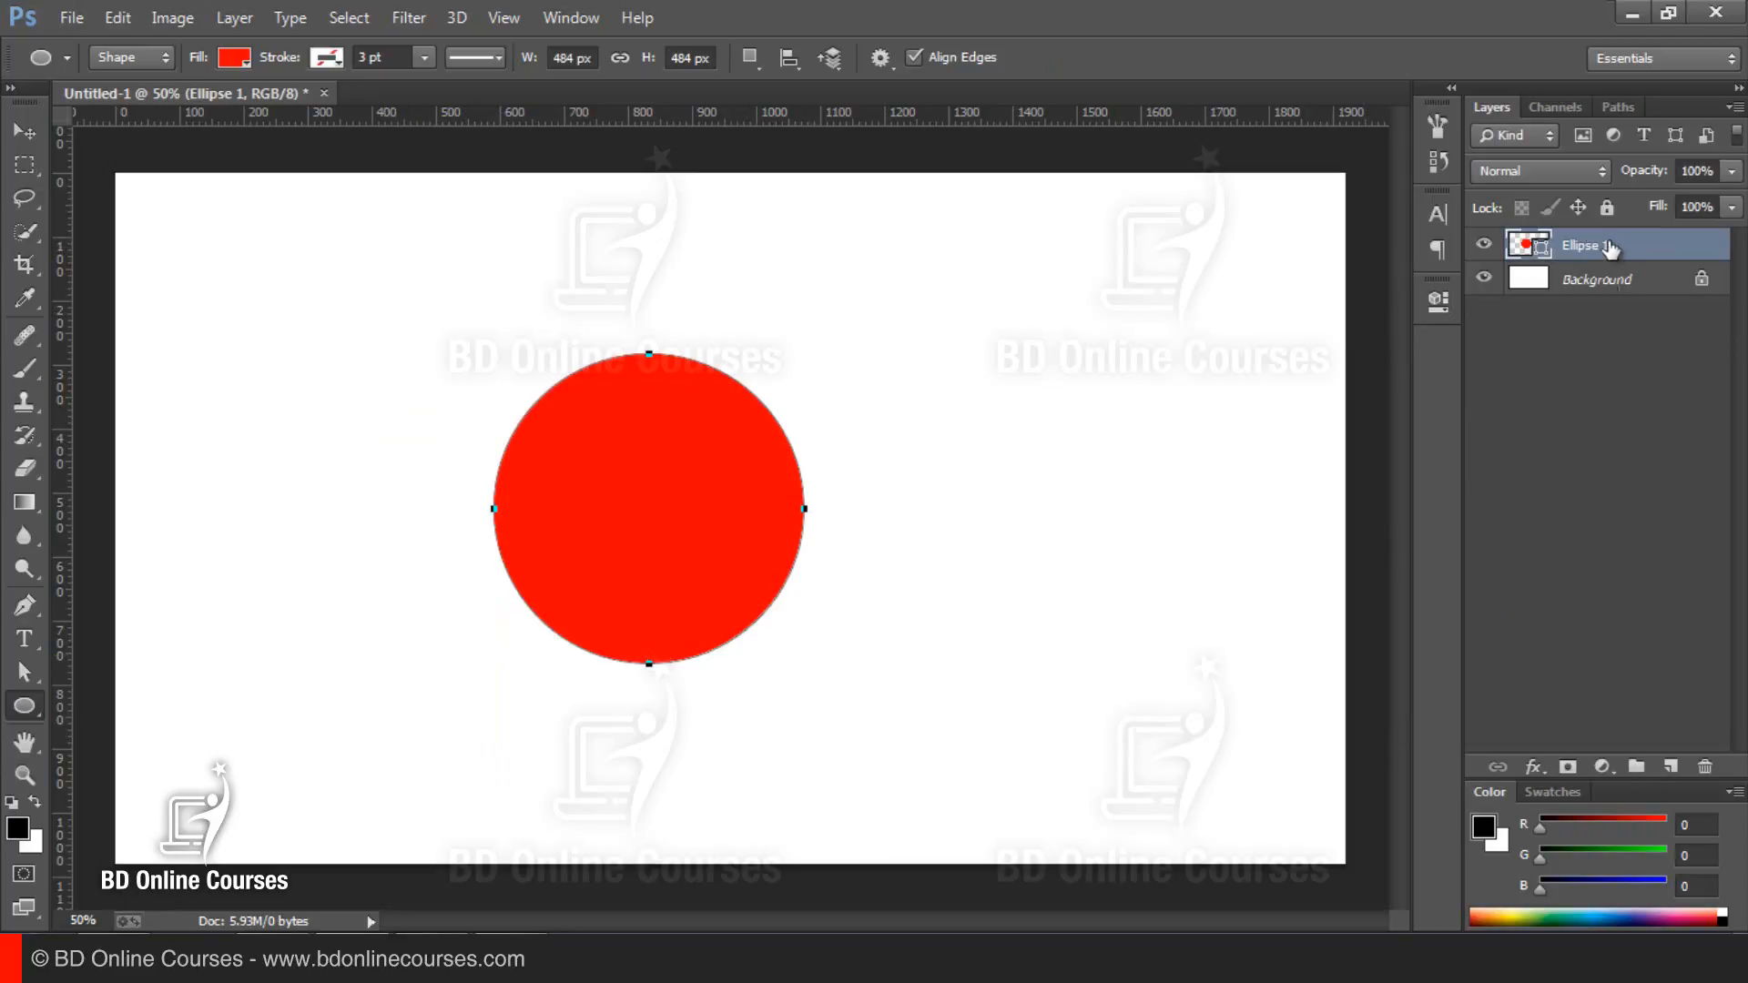
drag(1618, 250, 1710, 769)
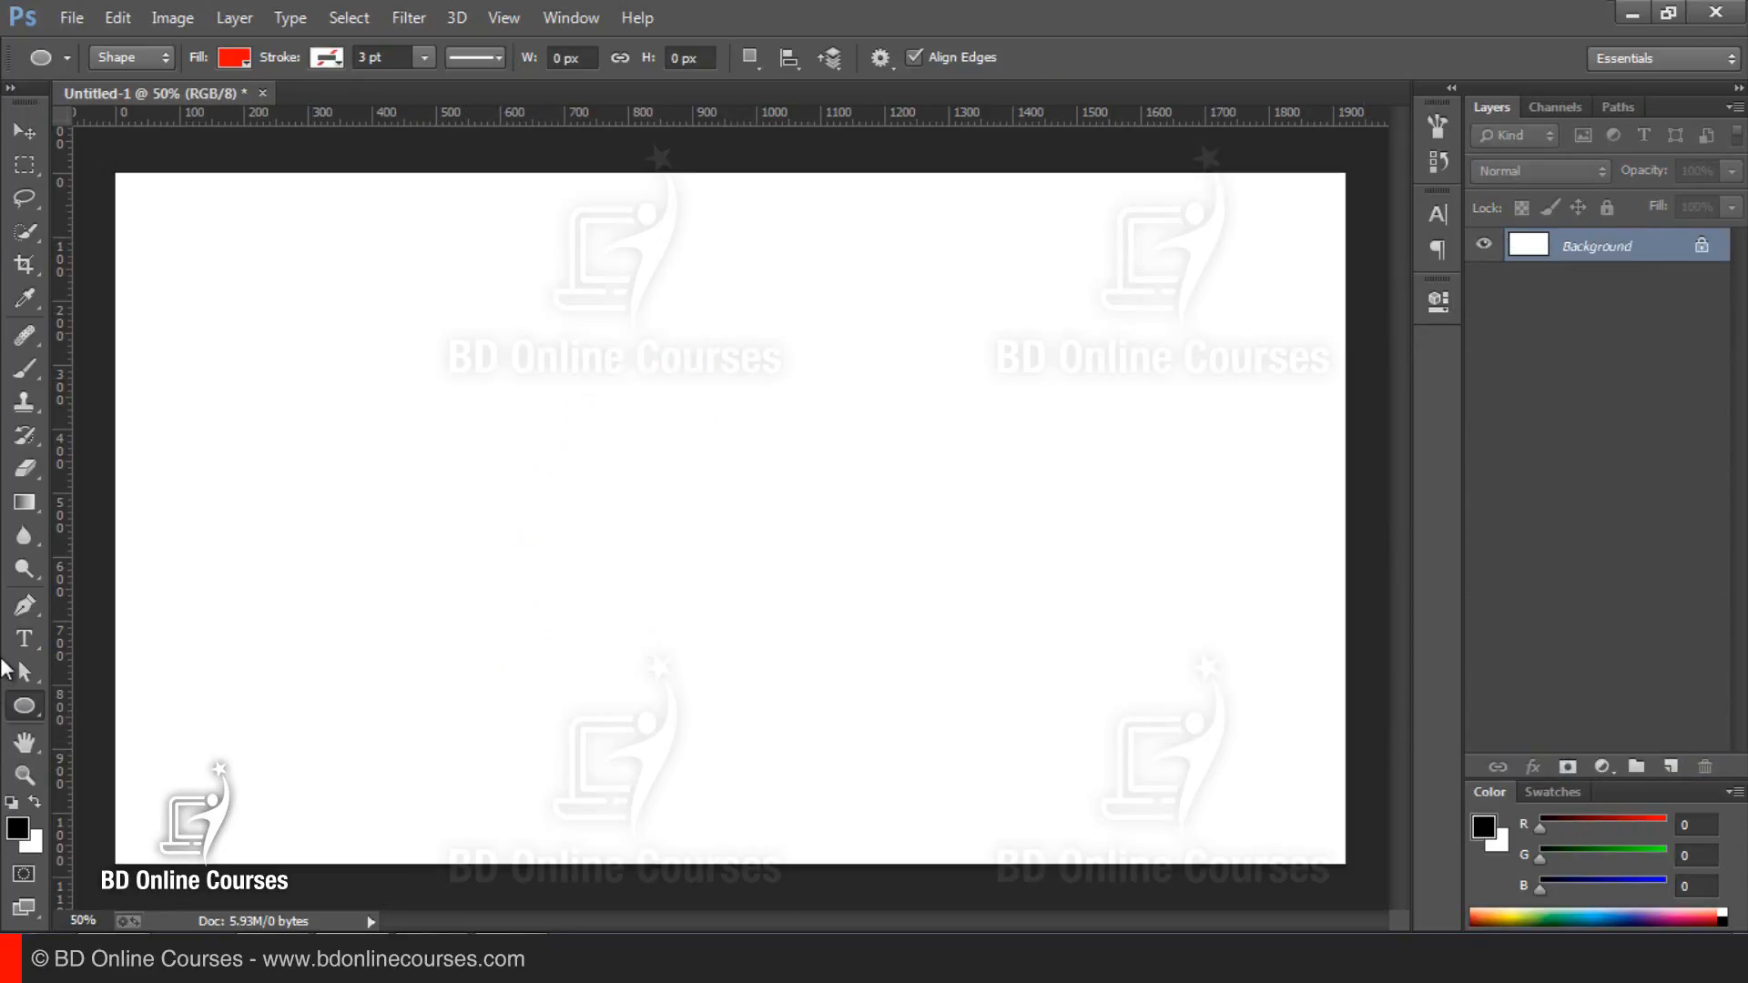
Step: Draw a red five-sided polygon about 329 px wide in the canvas's upper area with the Polygon tool, and undo it
right_click(26, 706)
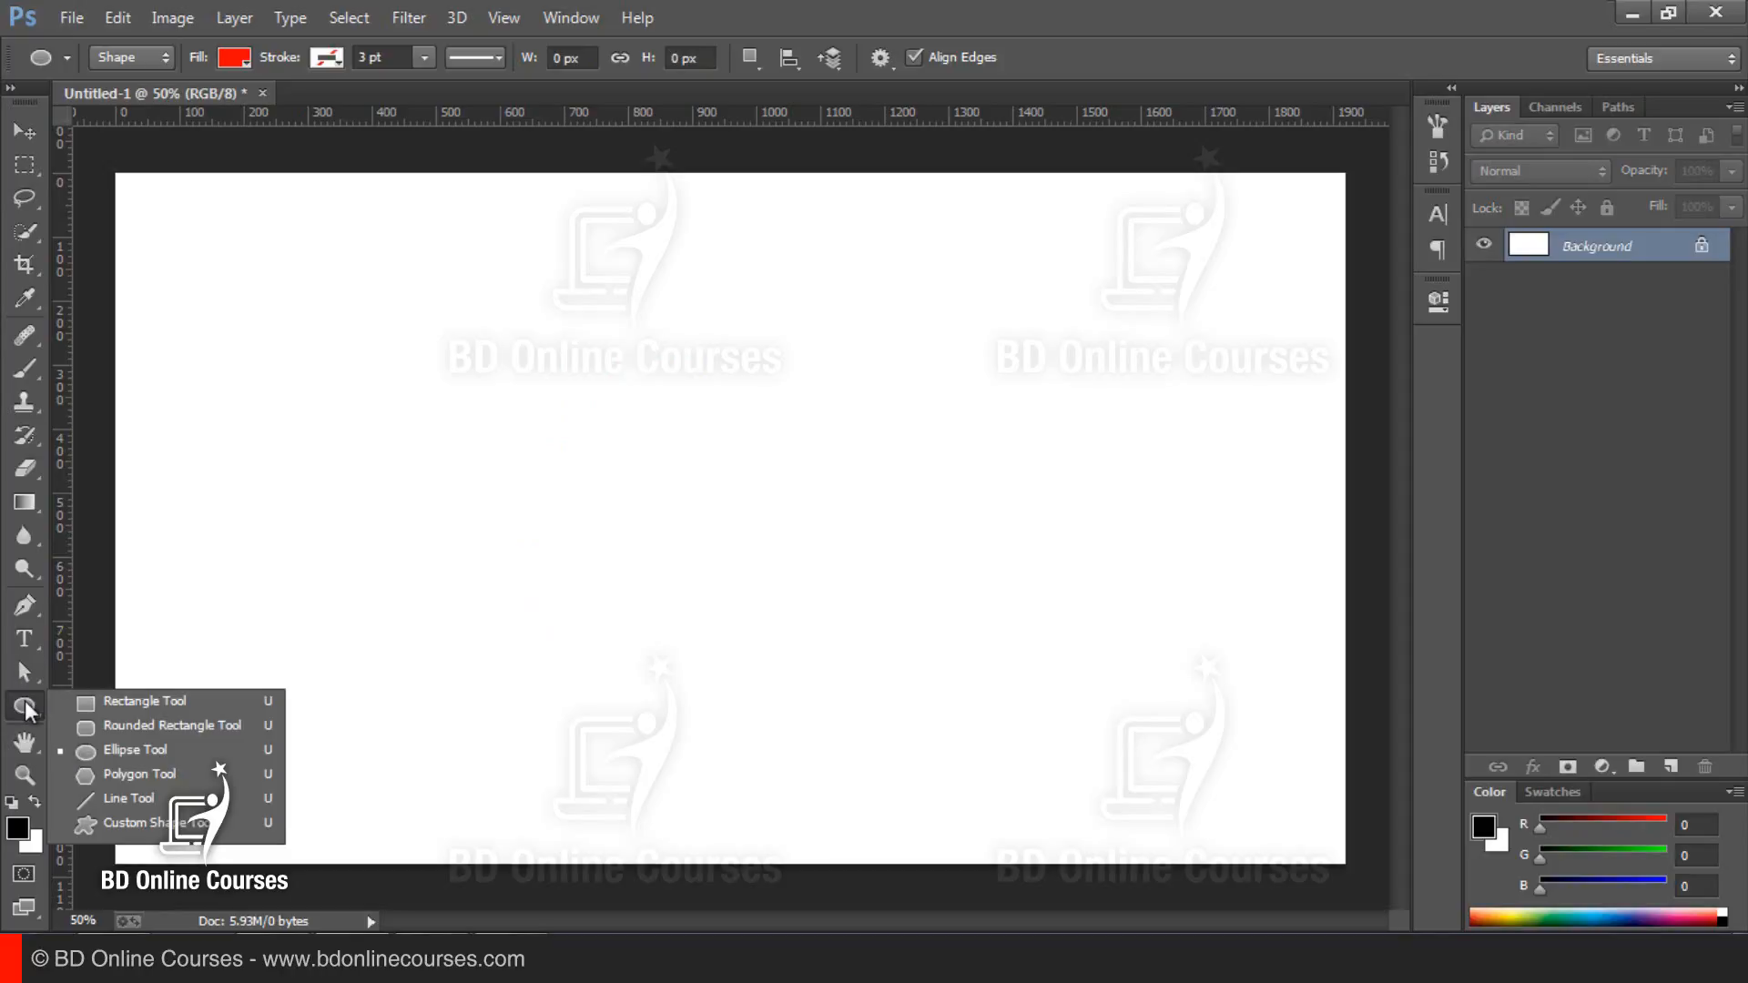
click(133, 776)
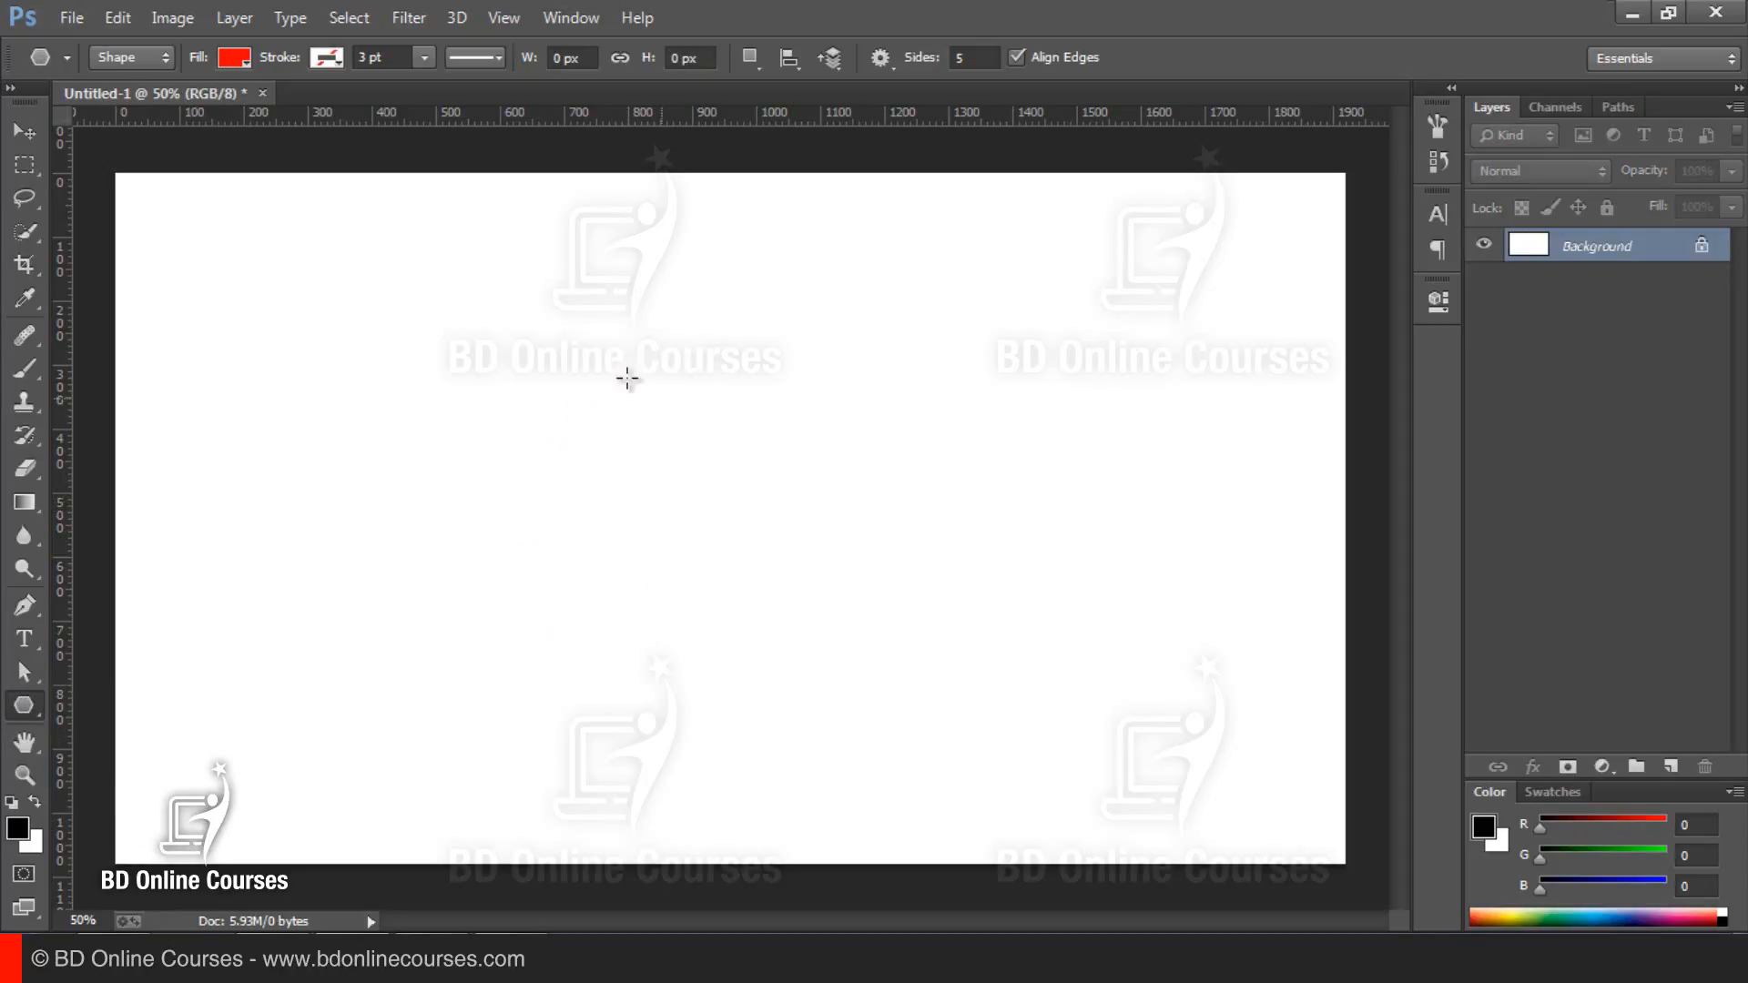
drag(508, 325, 590, 400)
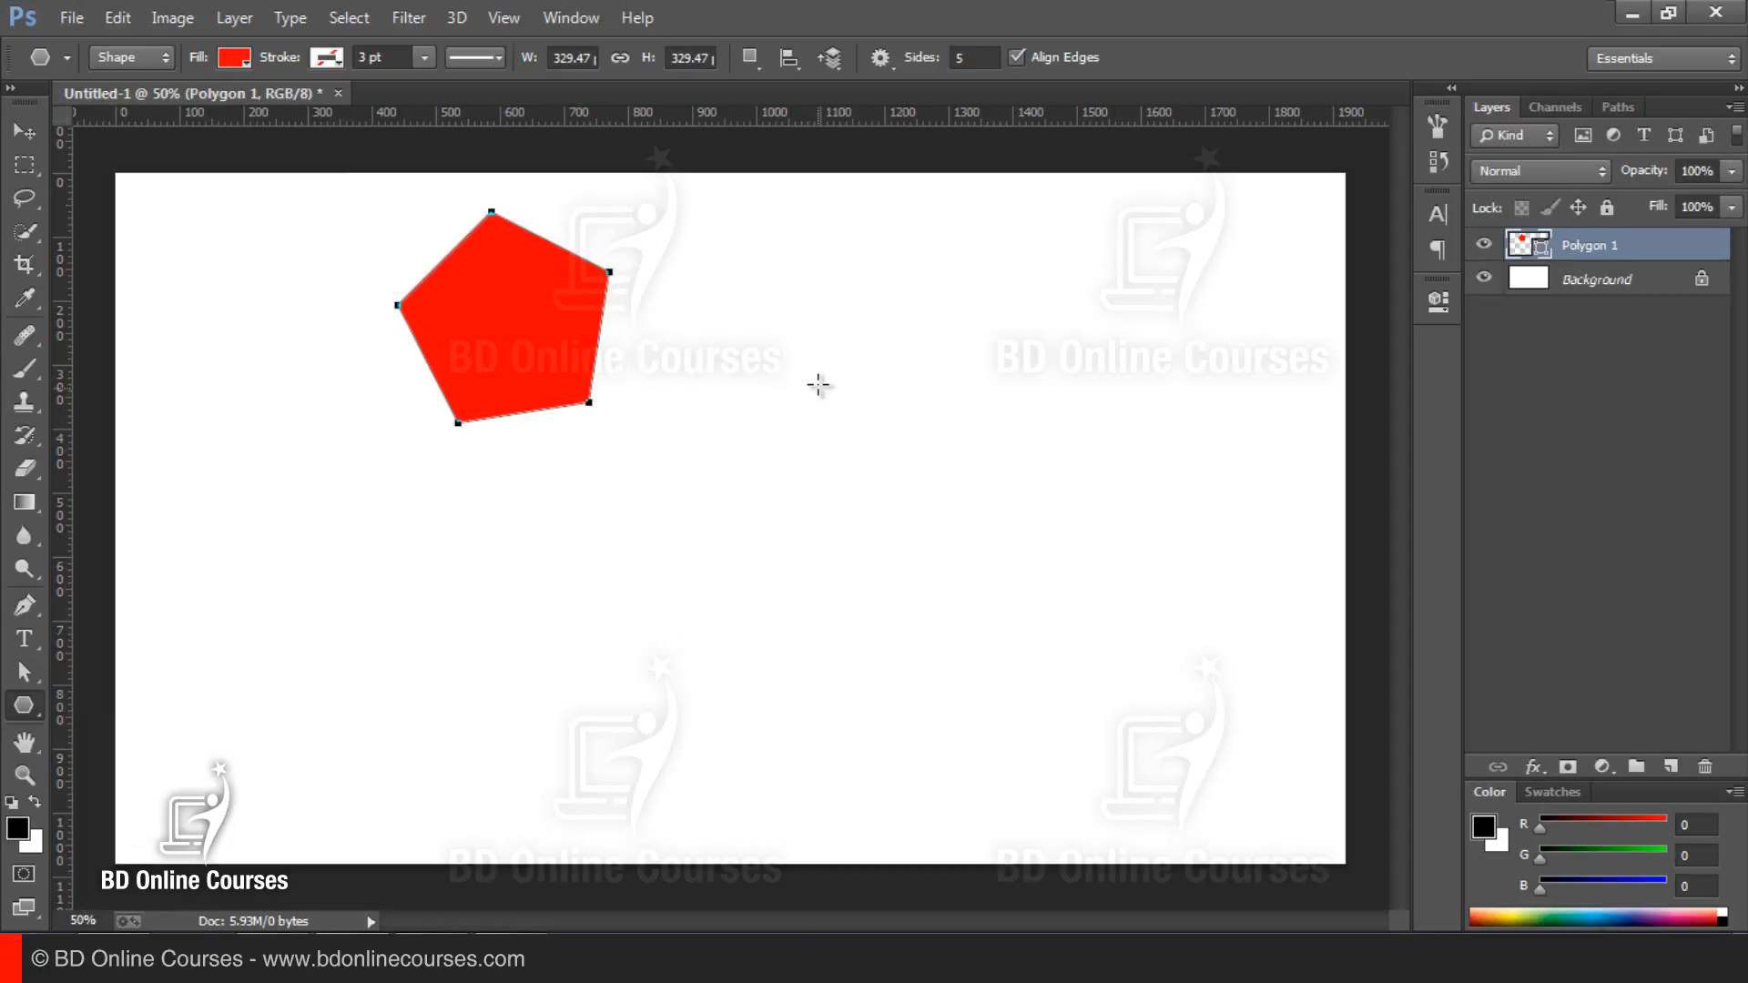
key(ctrl+z)
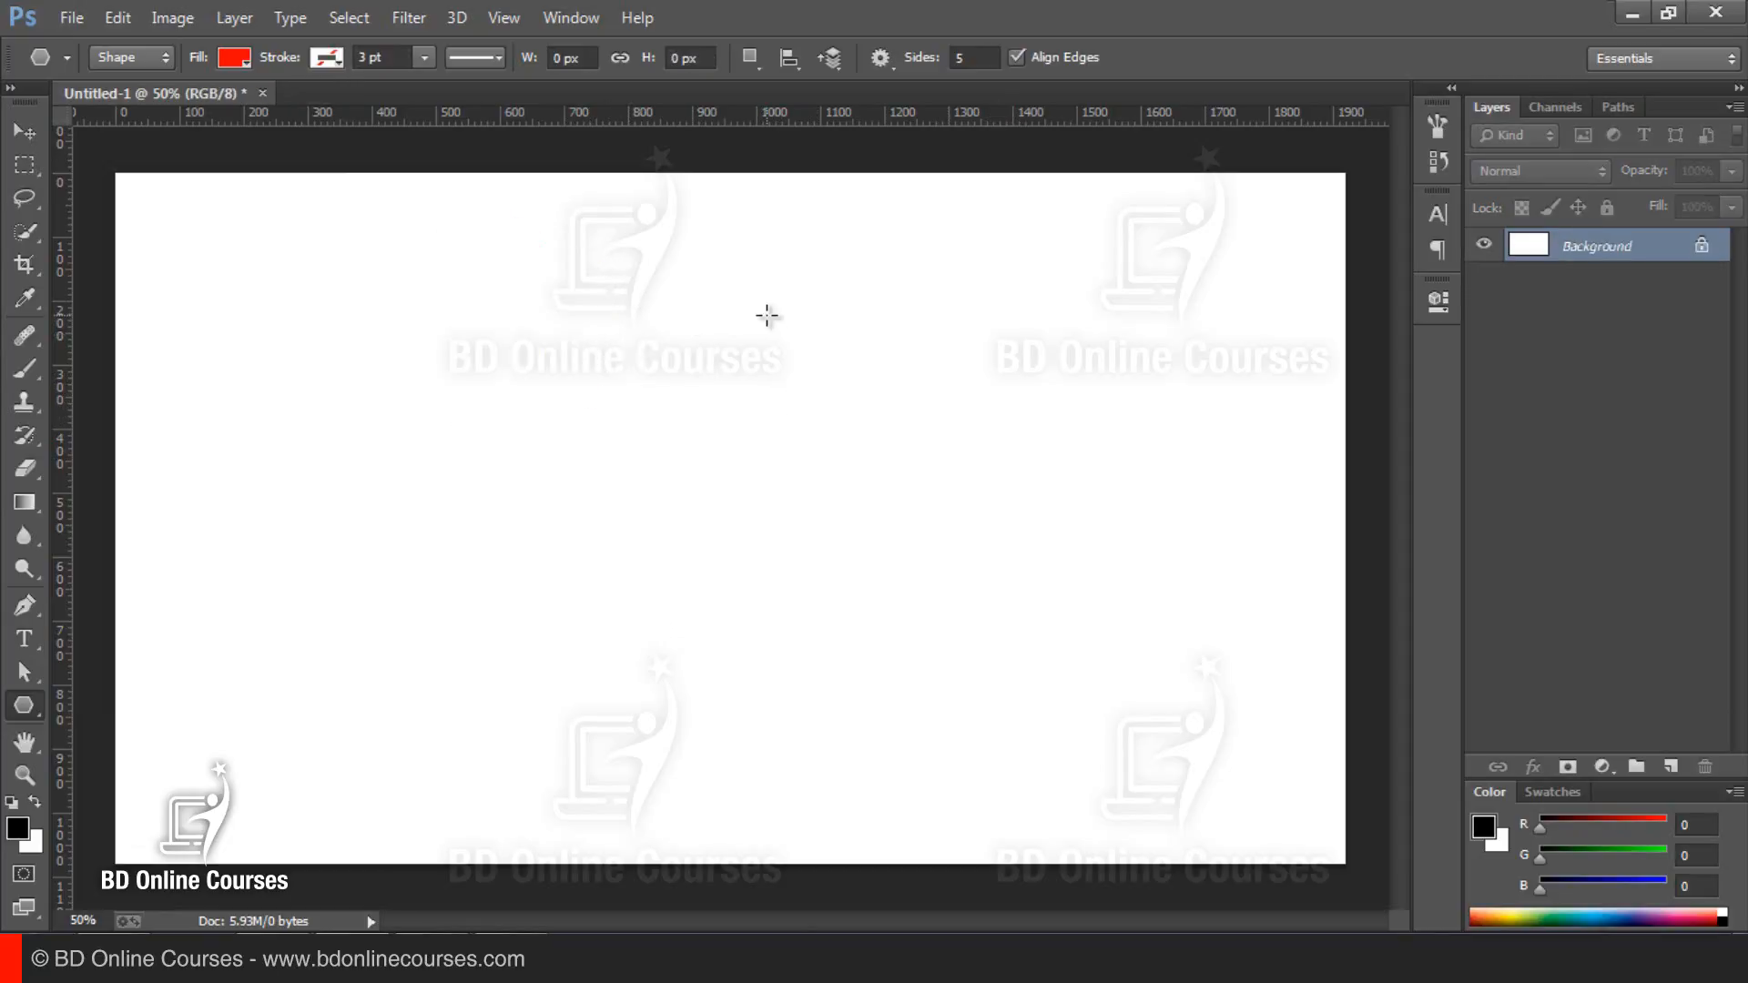
Step: Draw a red ten-sided polygon about 536 px wide and a smaller six-sided one to its right, and delete their shared layer
click(979, 60)
drag(528, 385, 649, 508)
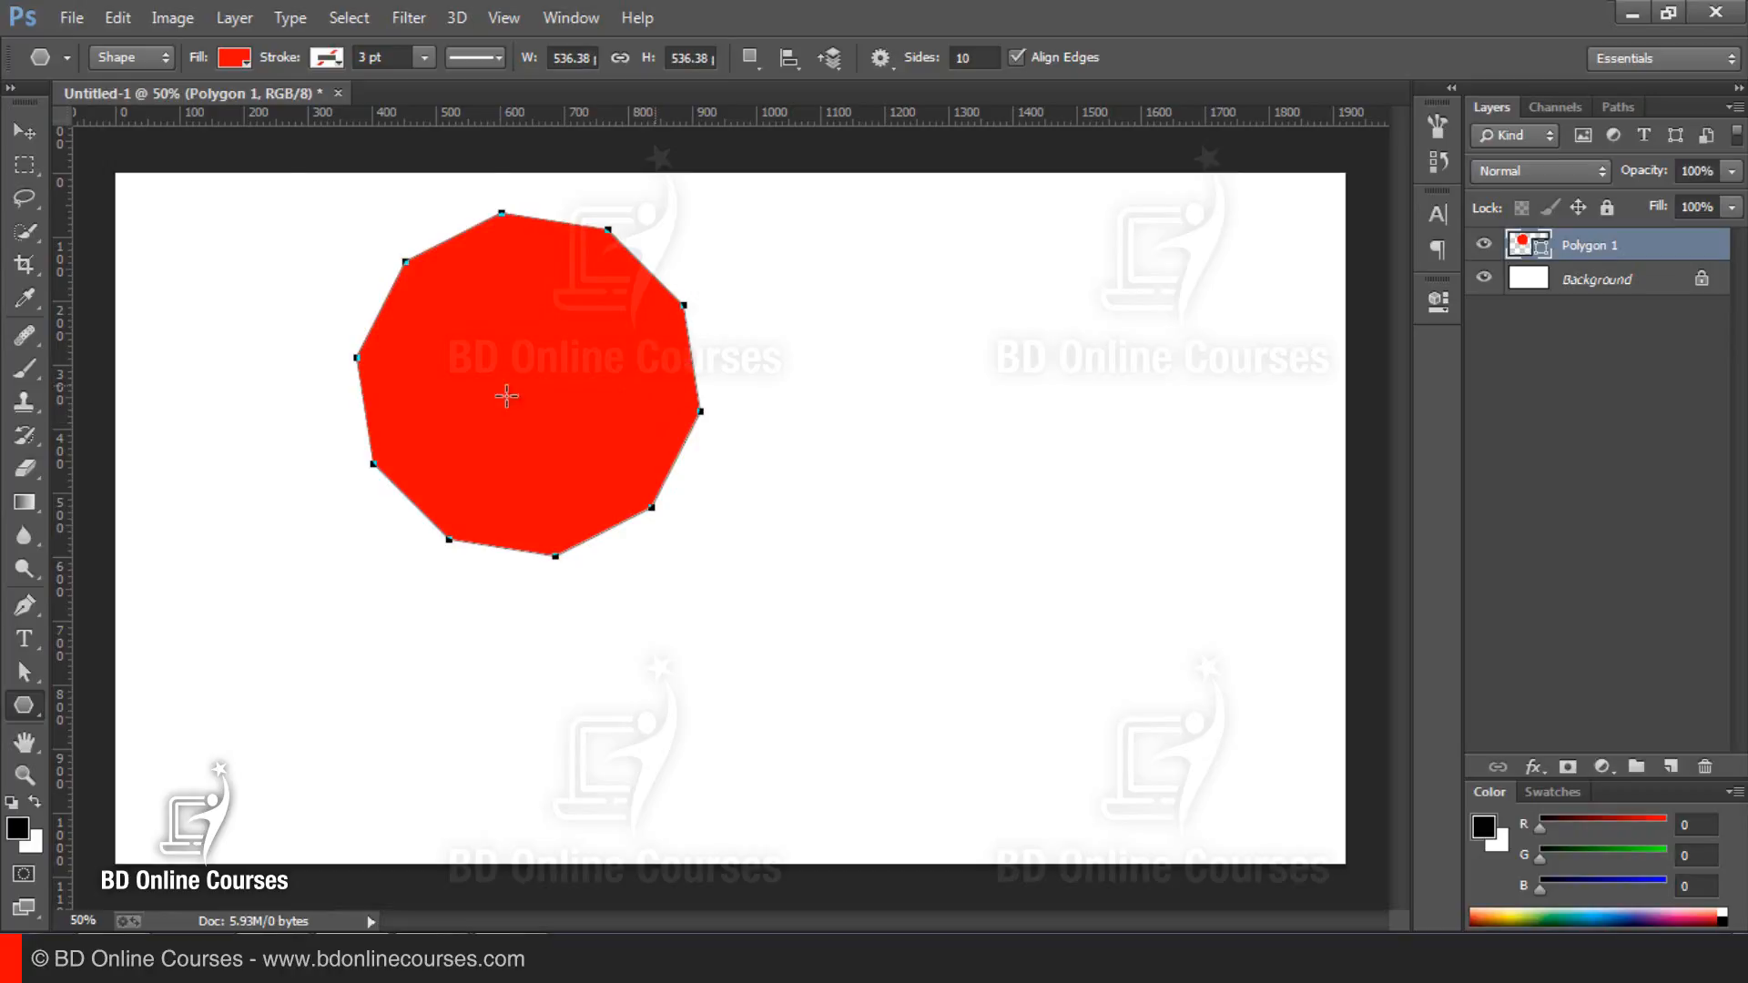
click(978, 58)
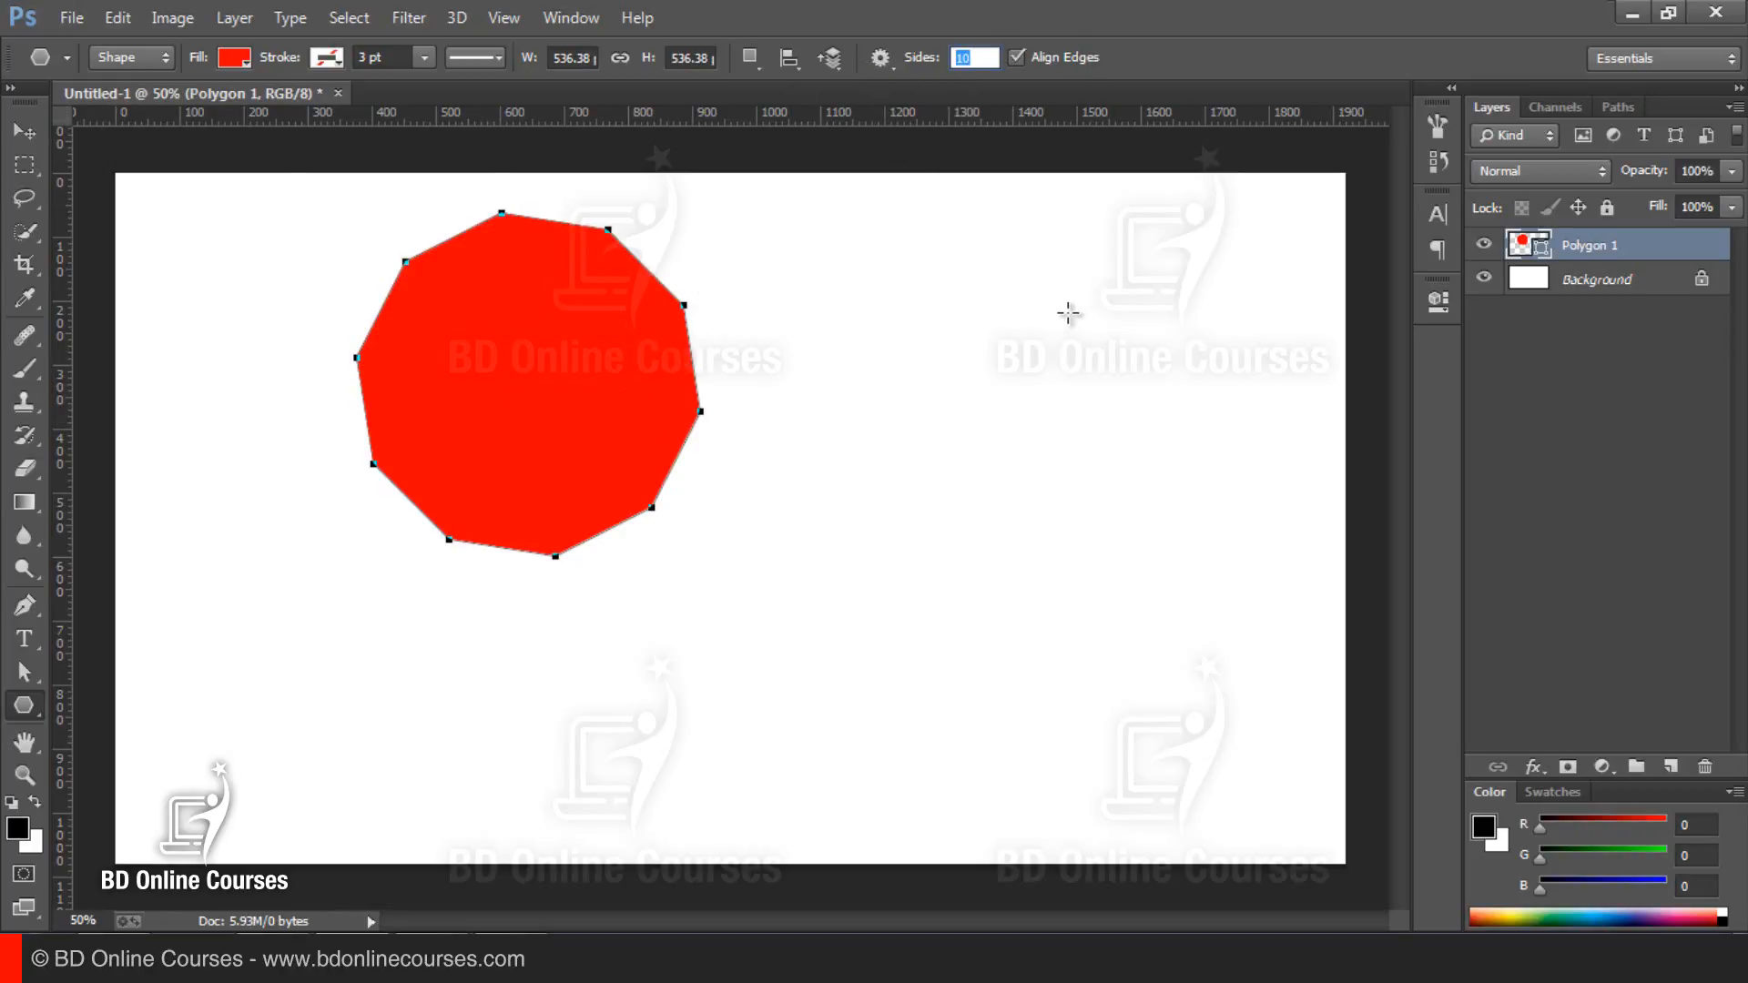
text(6)
key(Return)
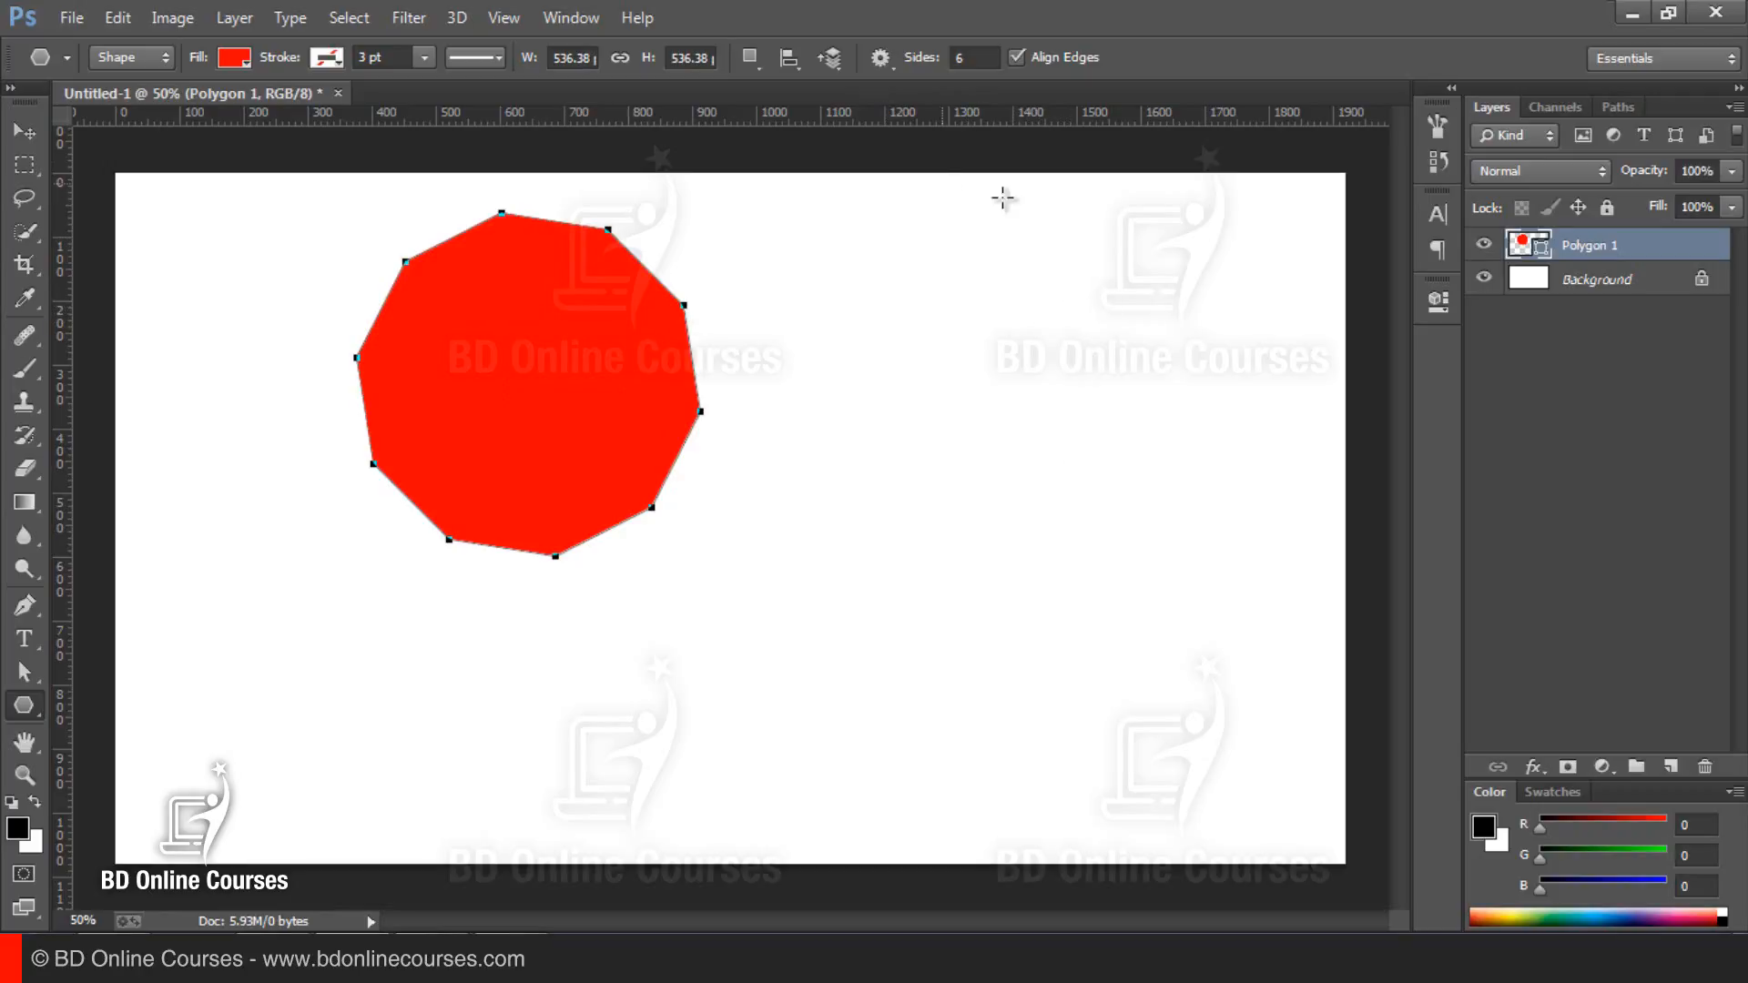
drag(887, 374, 1001, 457)
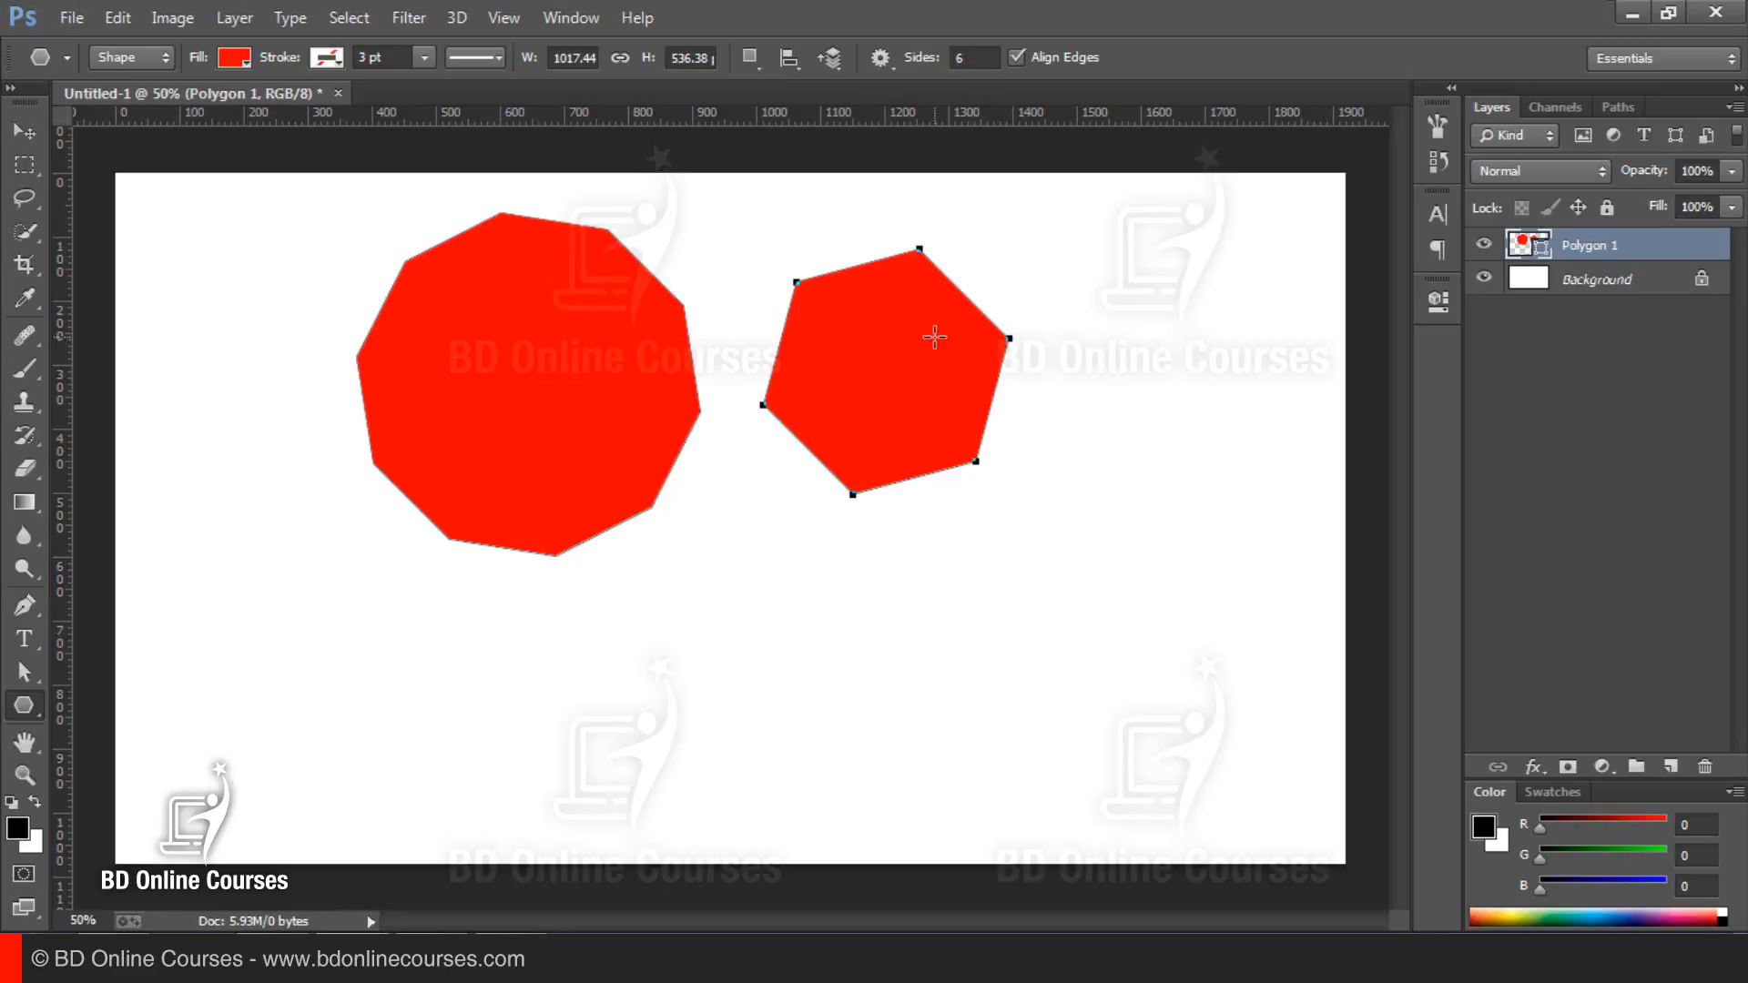
drag(1580, 244, 1706, 765)
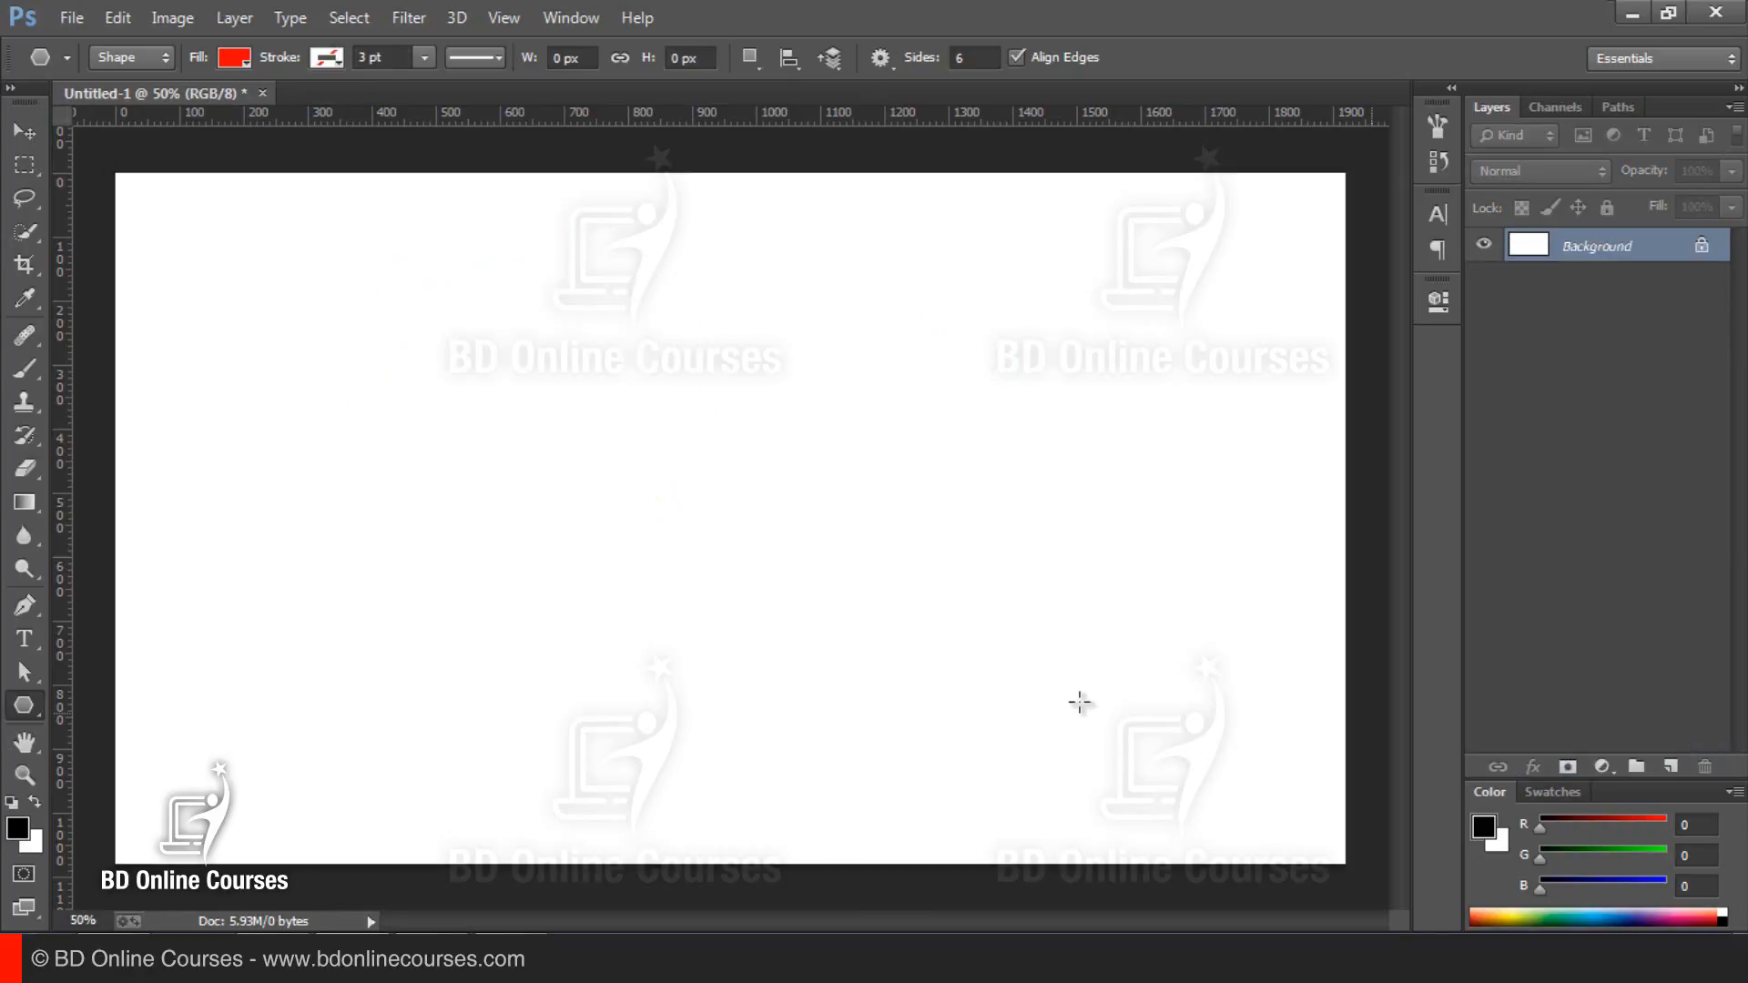
Step: Draw three red lines of 1 px weight across the canvas with the Line tool, and delete their three layers
right_click(13, 707)
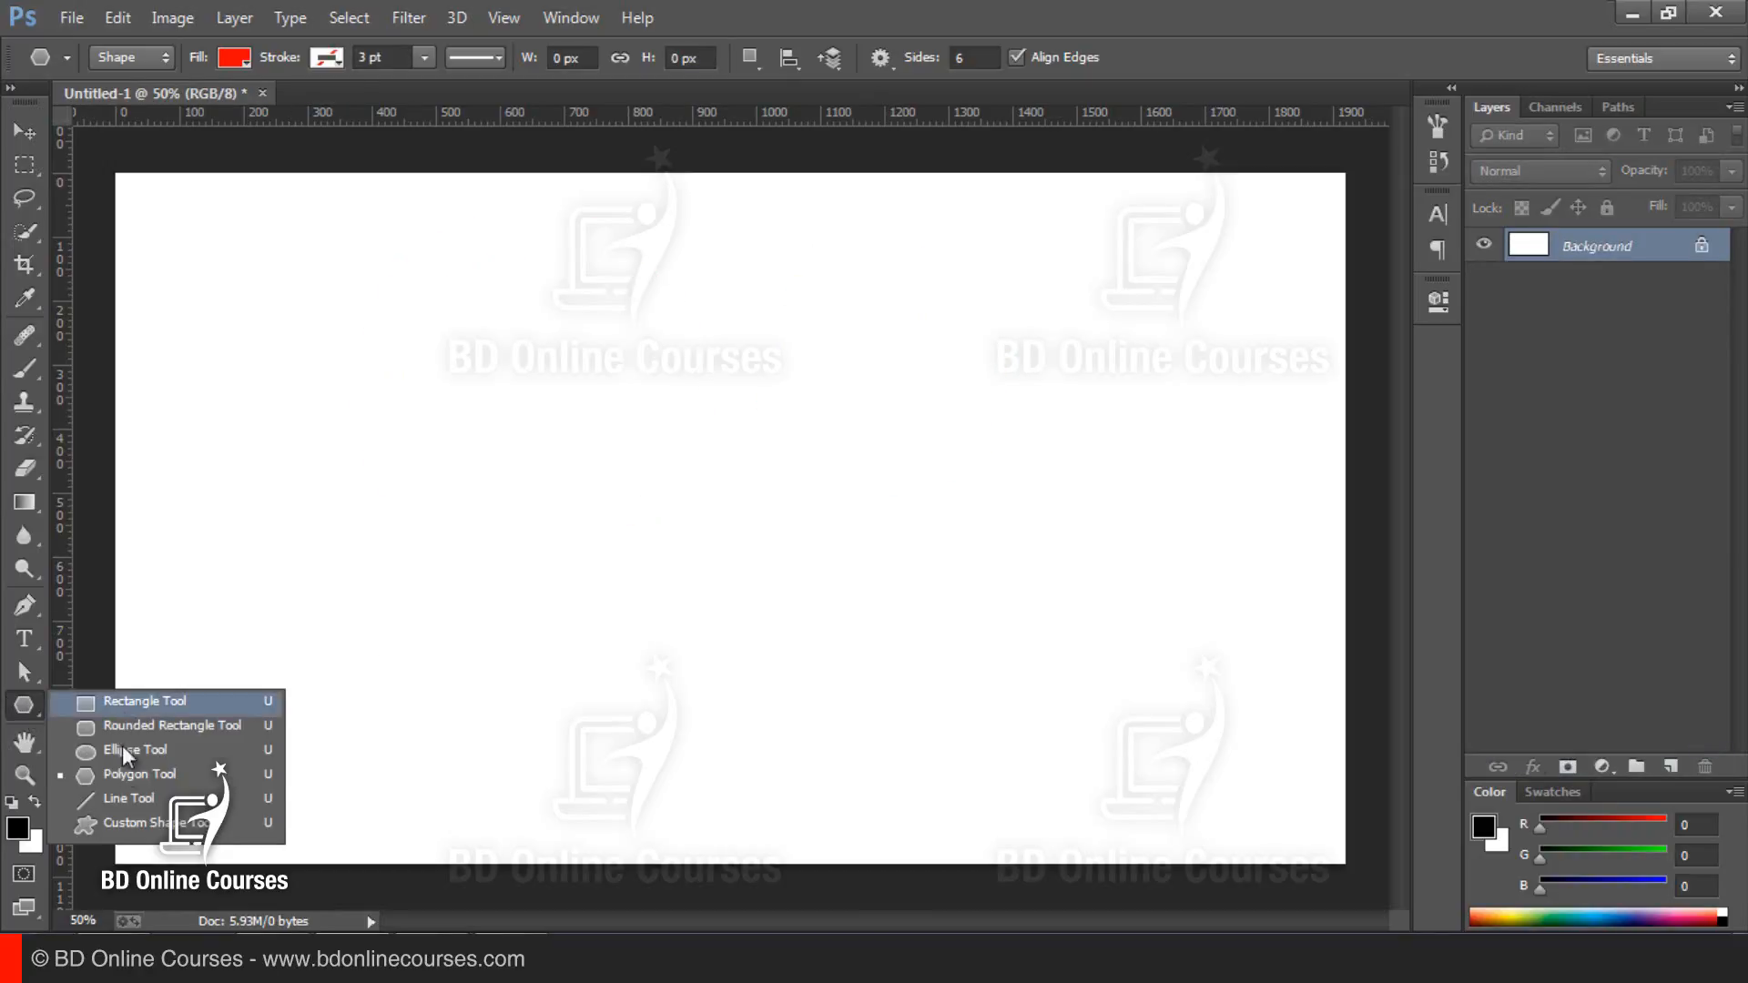
click(140, 800)
drag(318, 473, 987, 478)
drag(308, 613, 833, 721)
drag(1024, 610, 389, 547)
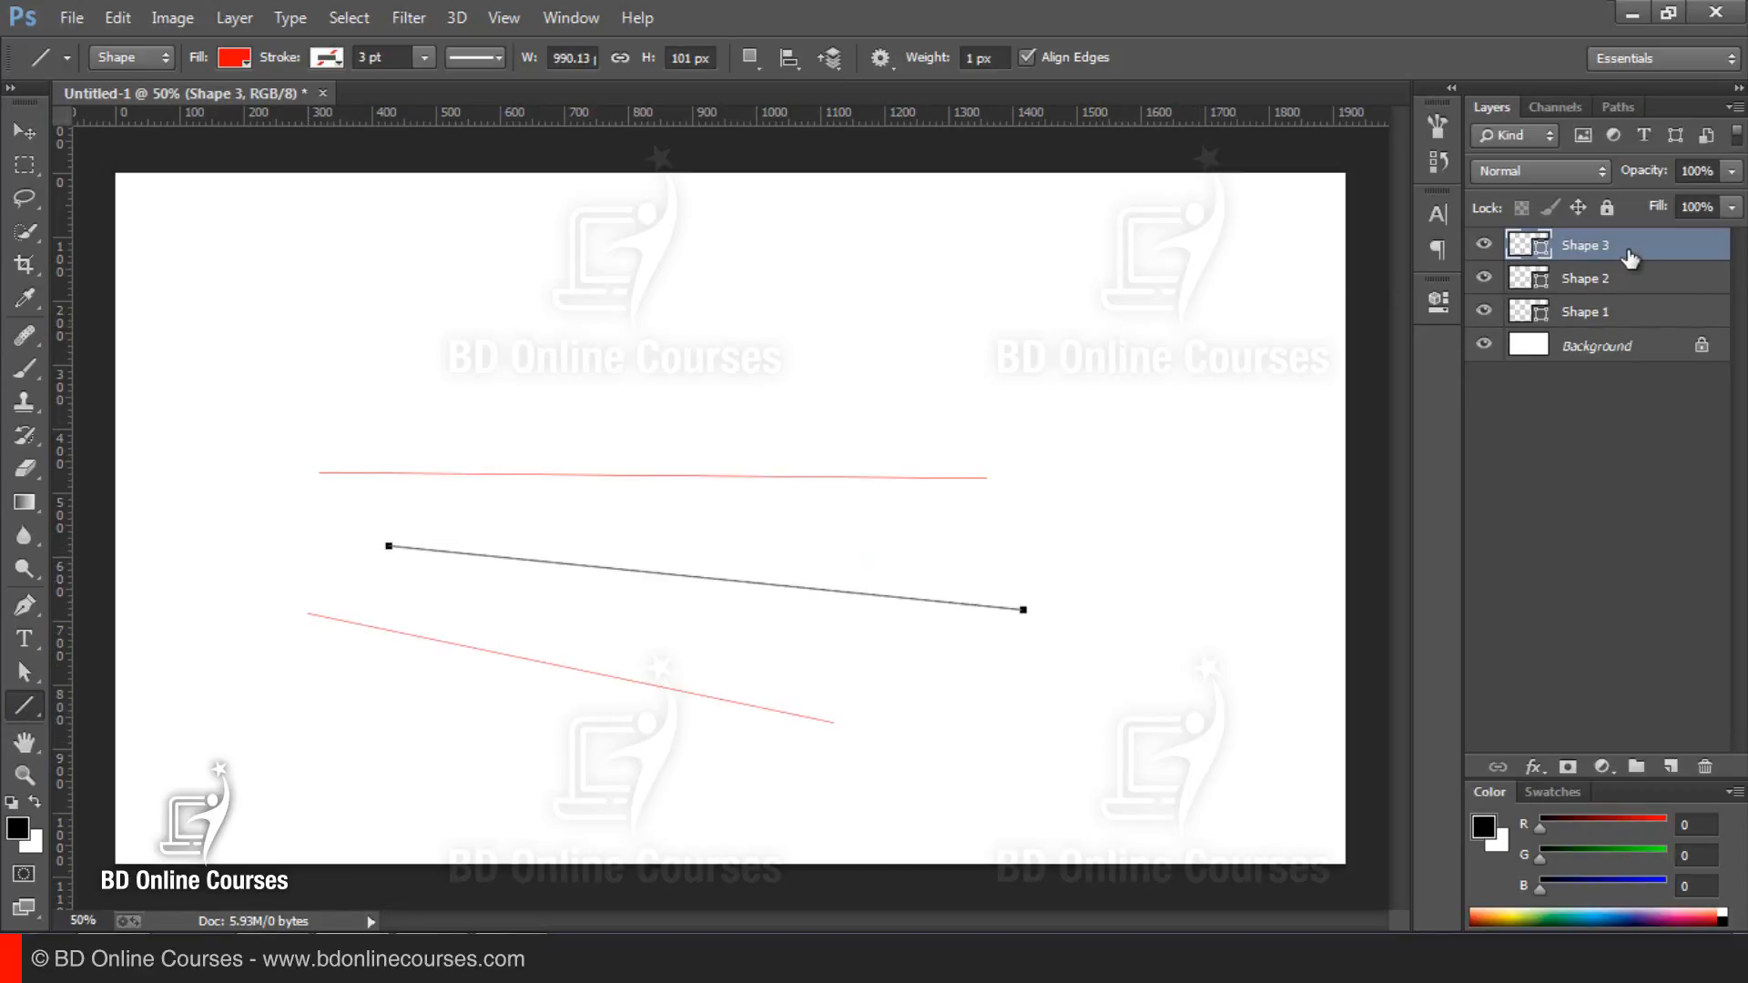
shift+click(1625, 316)
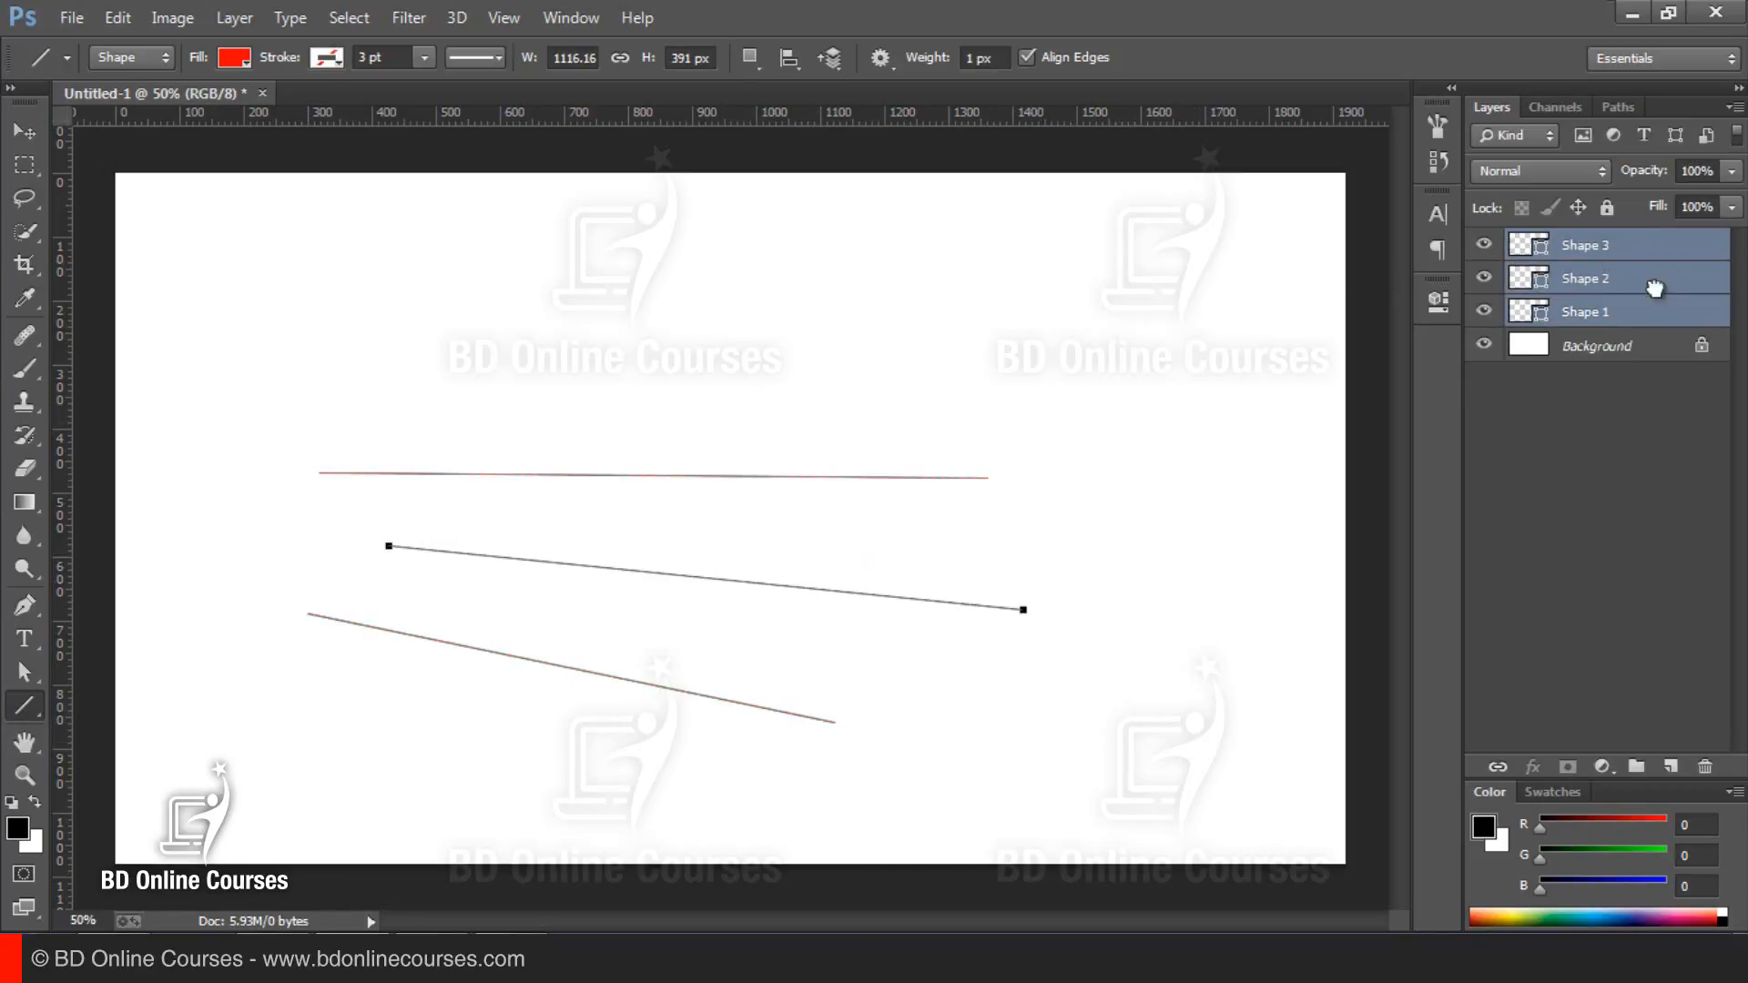
drag(1653, 287, 1706, 766)
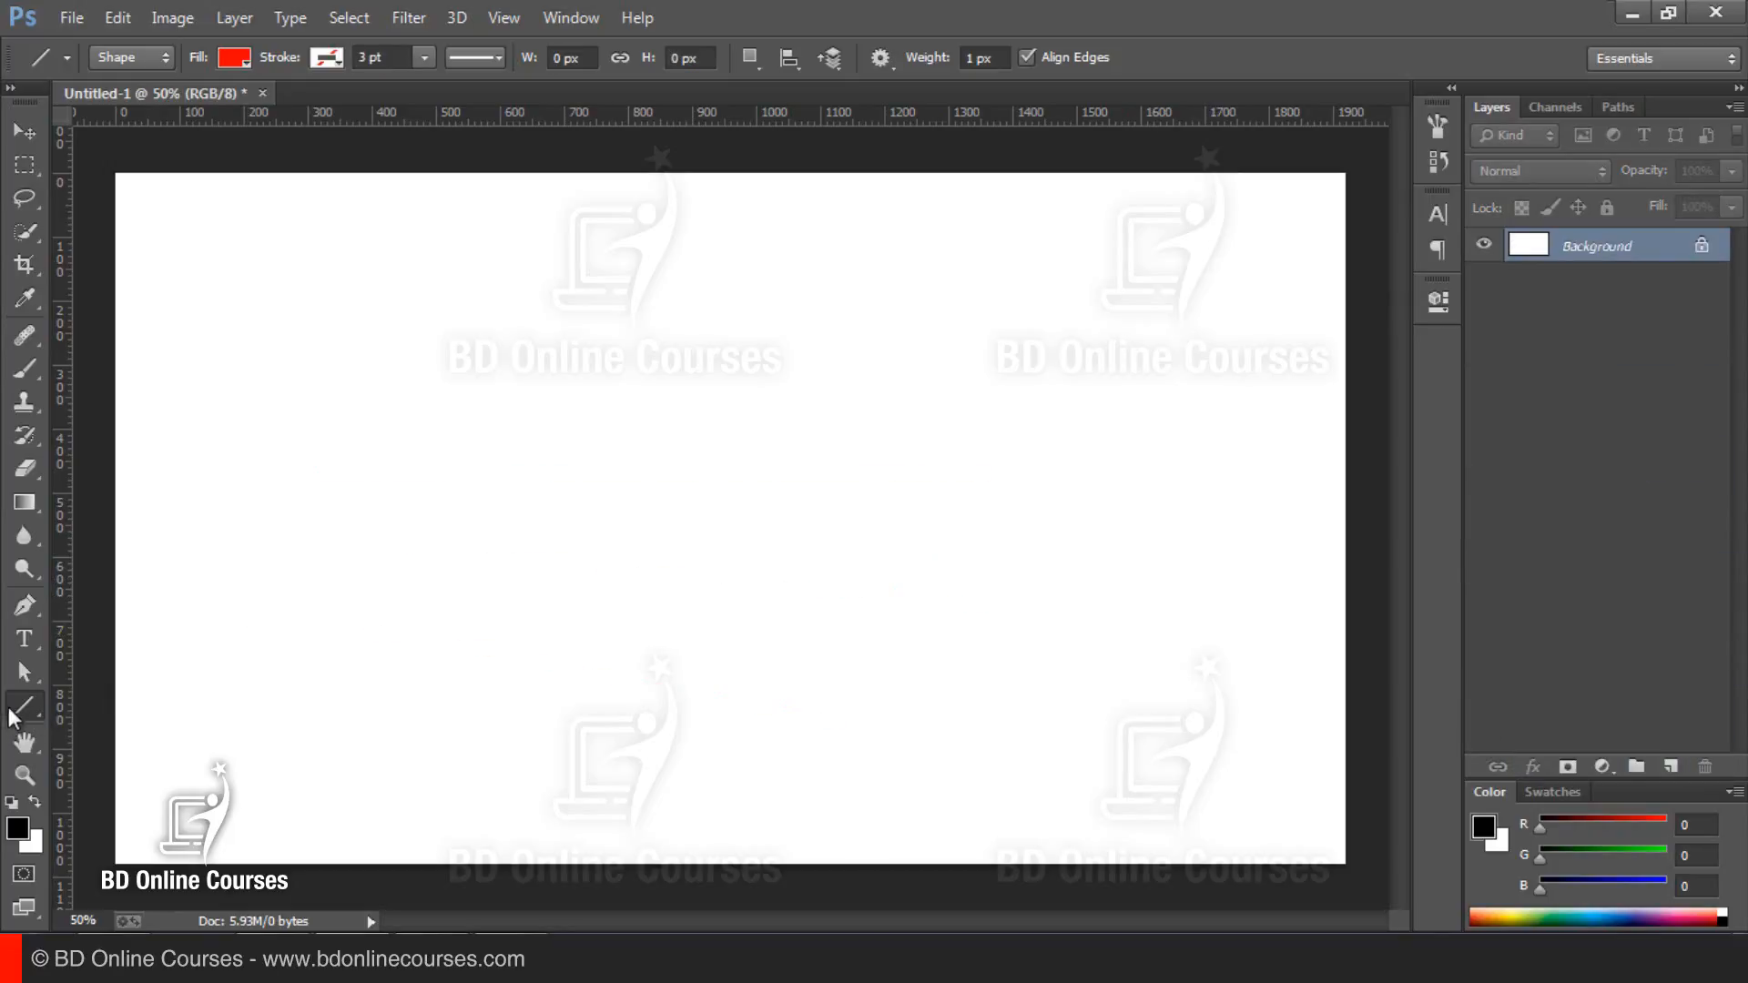
Step: With the Custom Shape tool, draw a red right-pointing thin arrow about 503 px wide in the canvas's left part
right_click(25, 704)
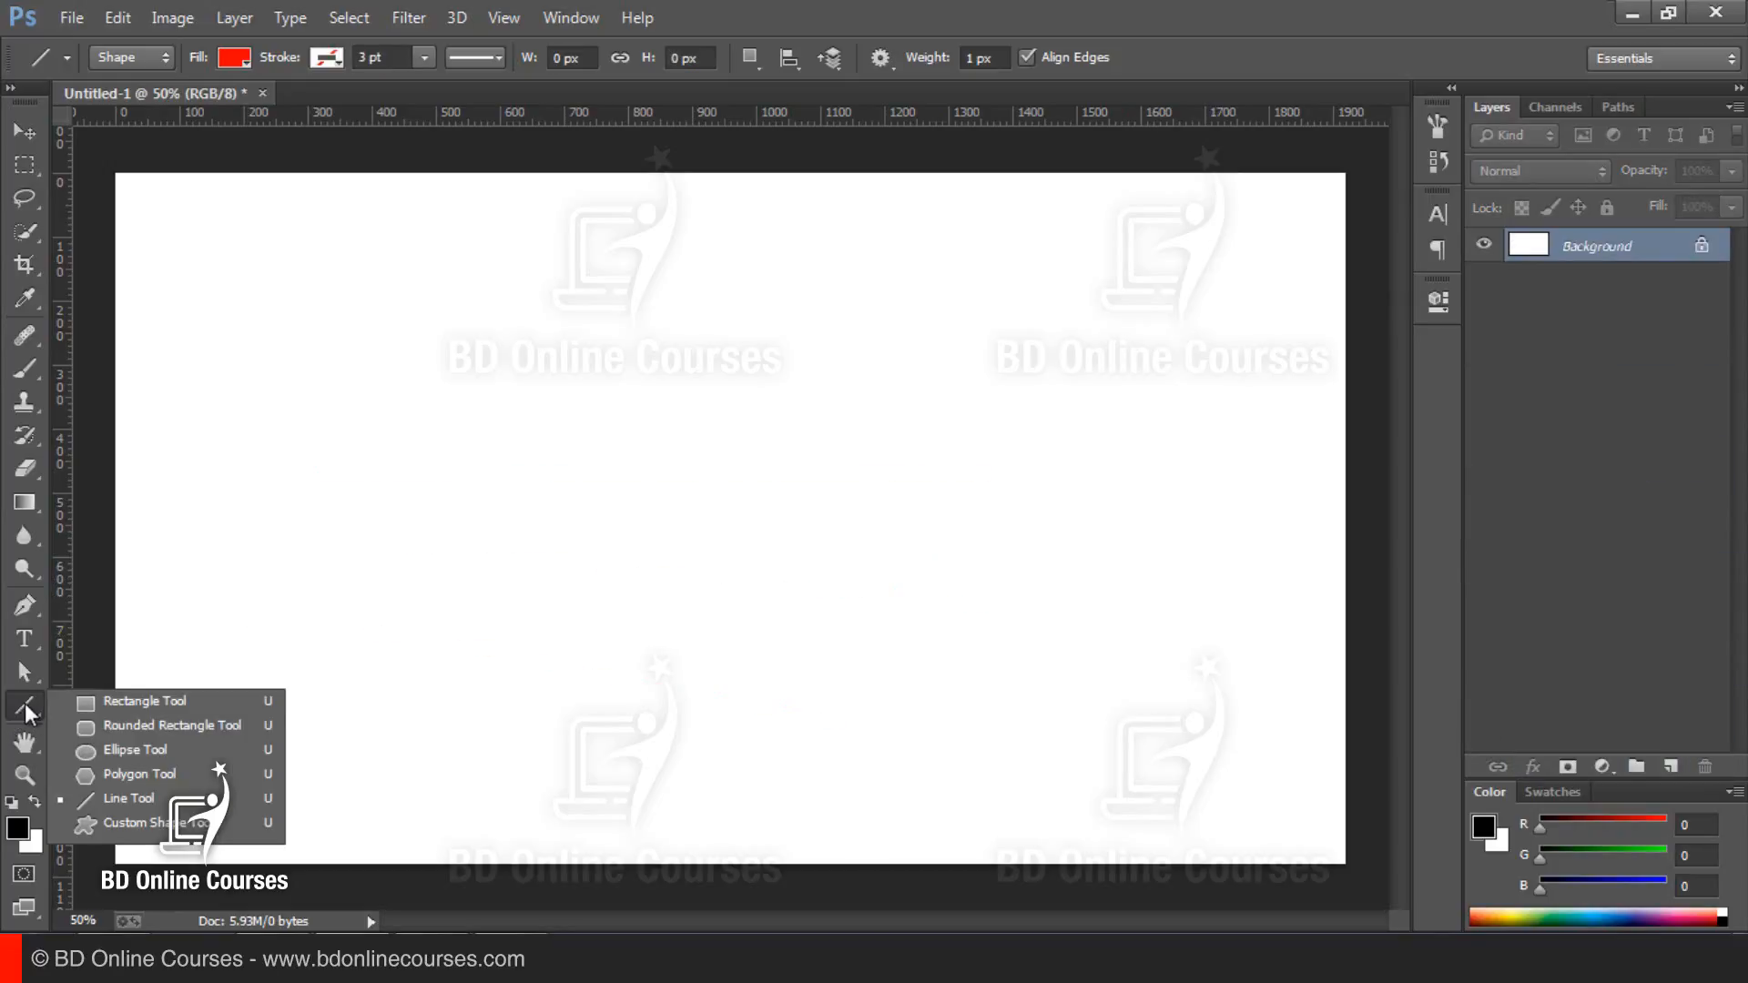
click(103, 821)
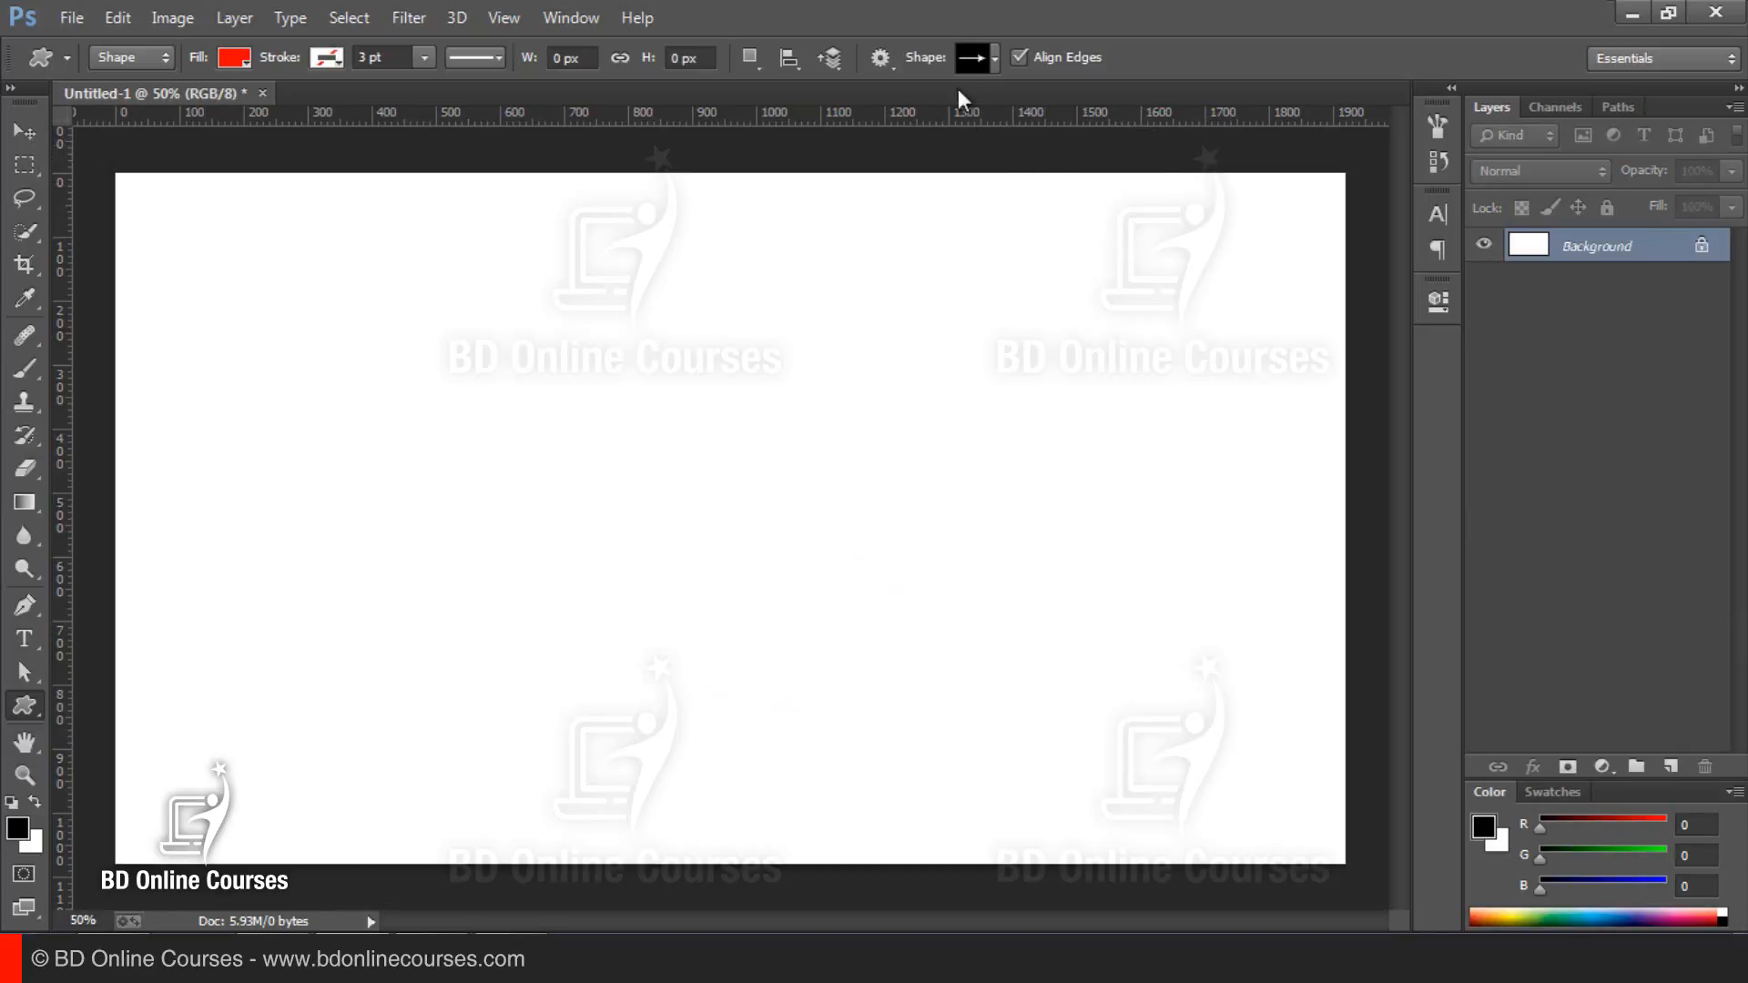
click(994, 59)
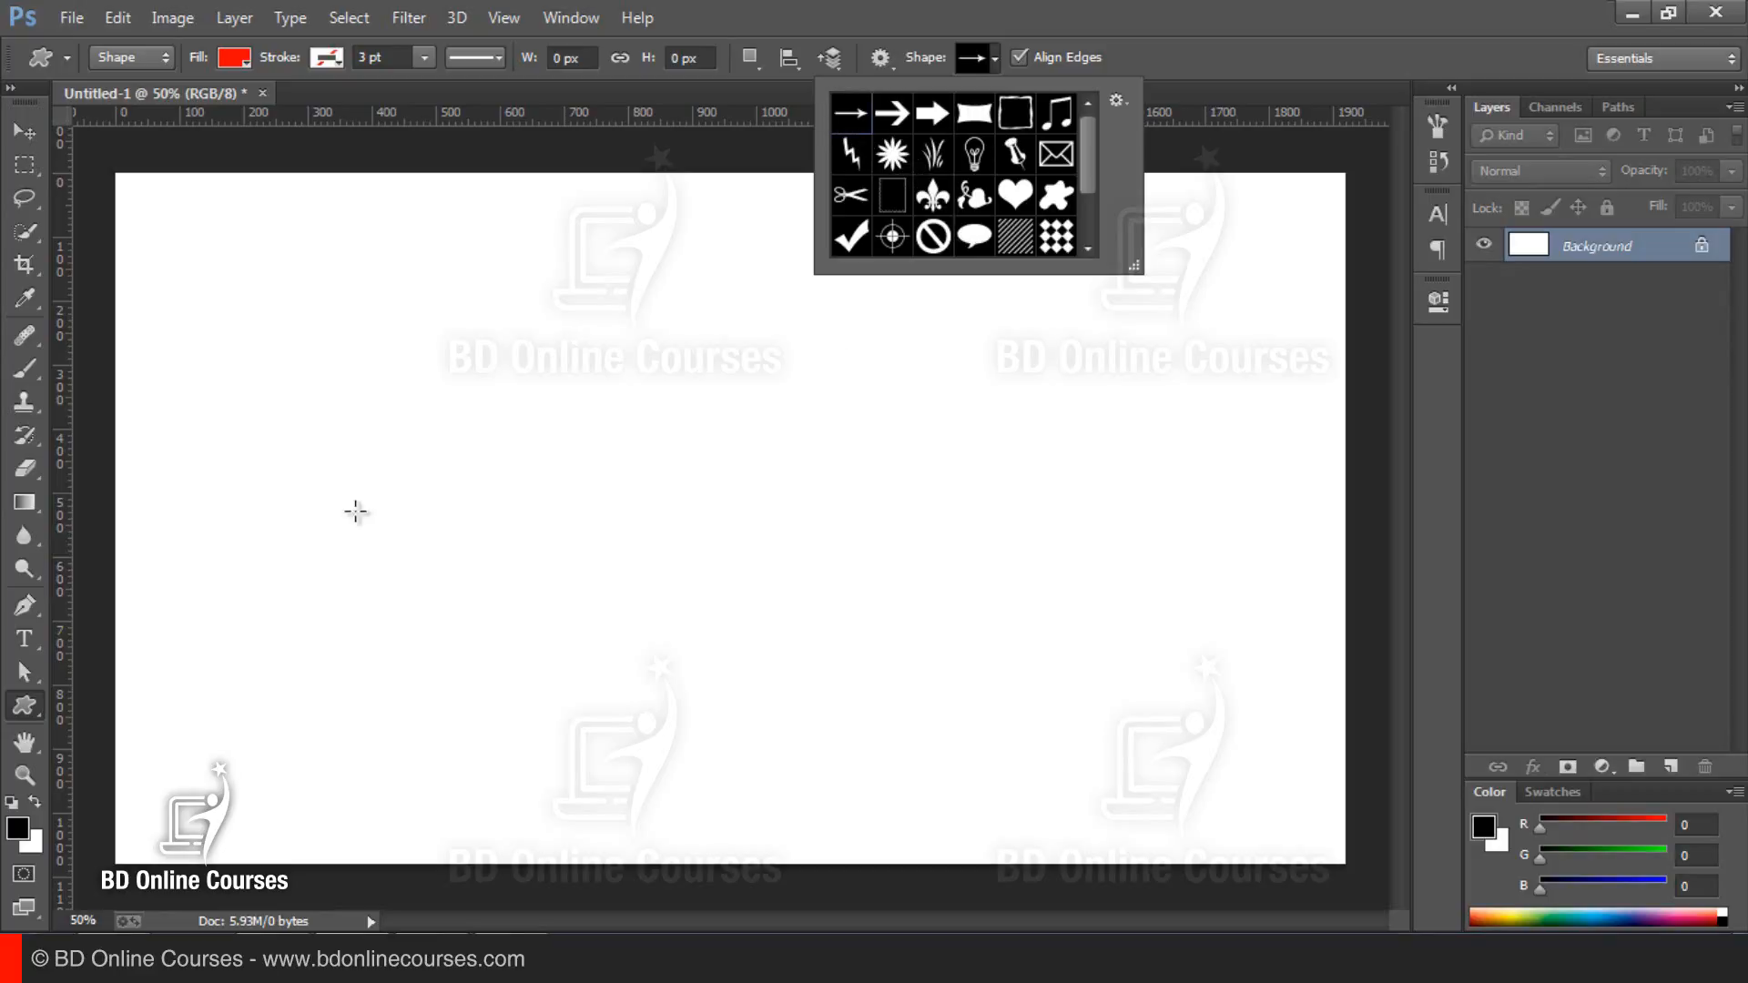
drag(196, 369, 541, 517)
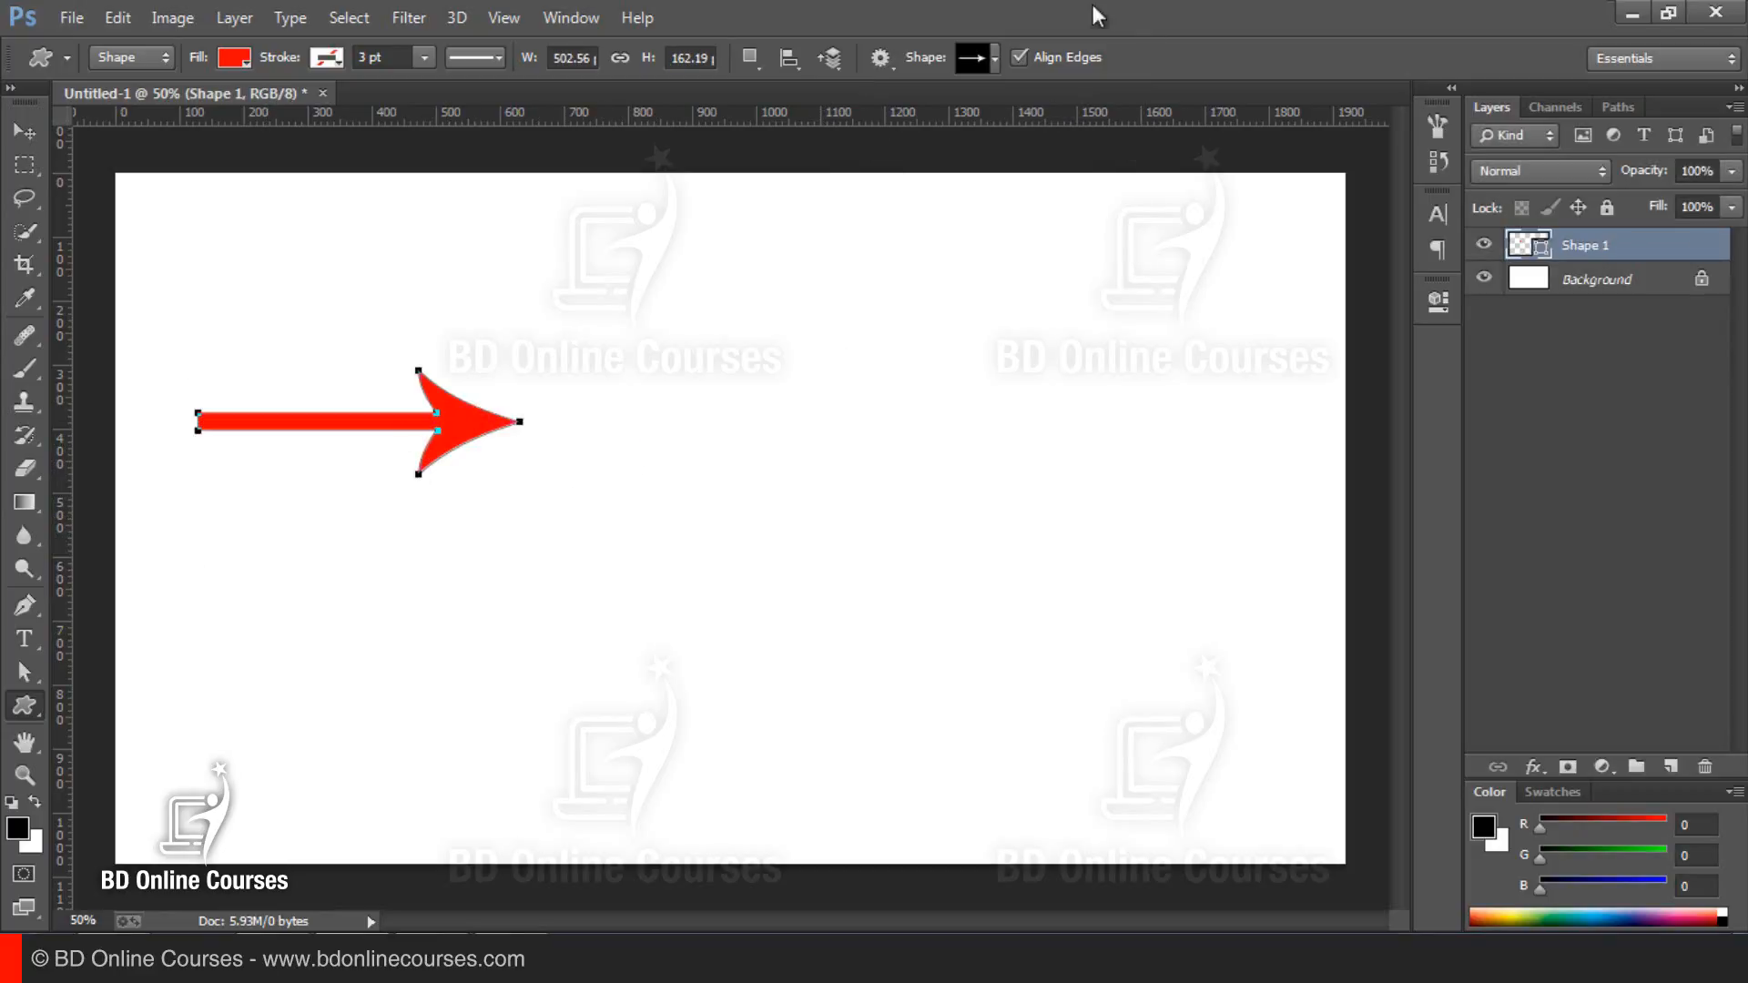
Step: Browse the custom shape presets, pick the heart, and draw it to the right of the arrow
click(995, 58)
scroll(1067, 238, down, 3)
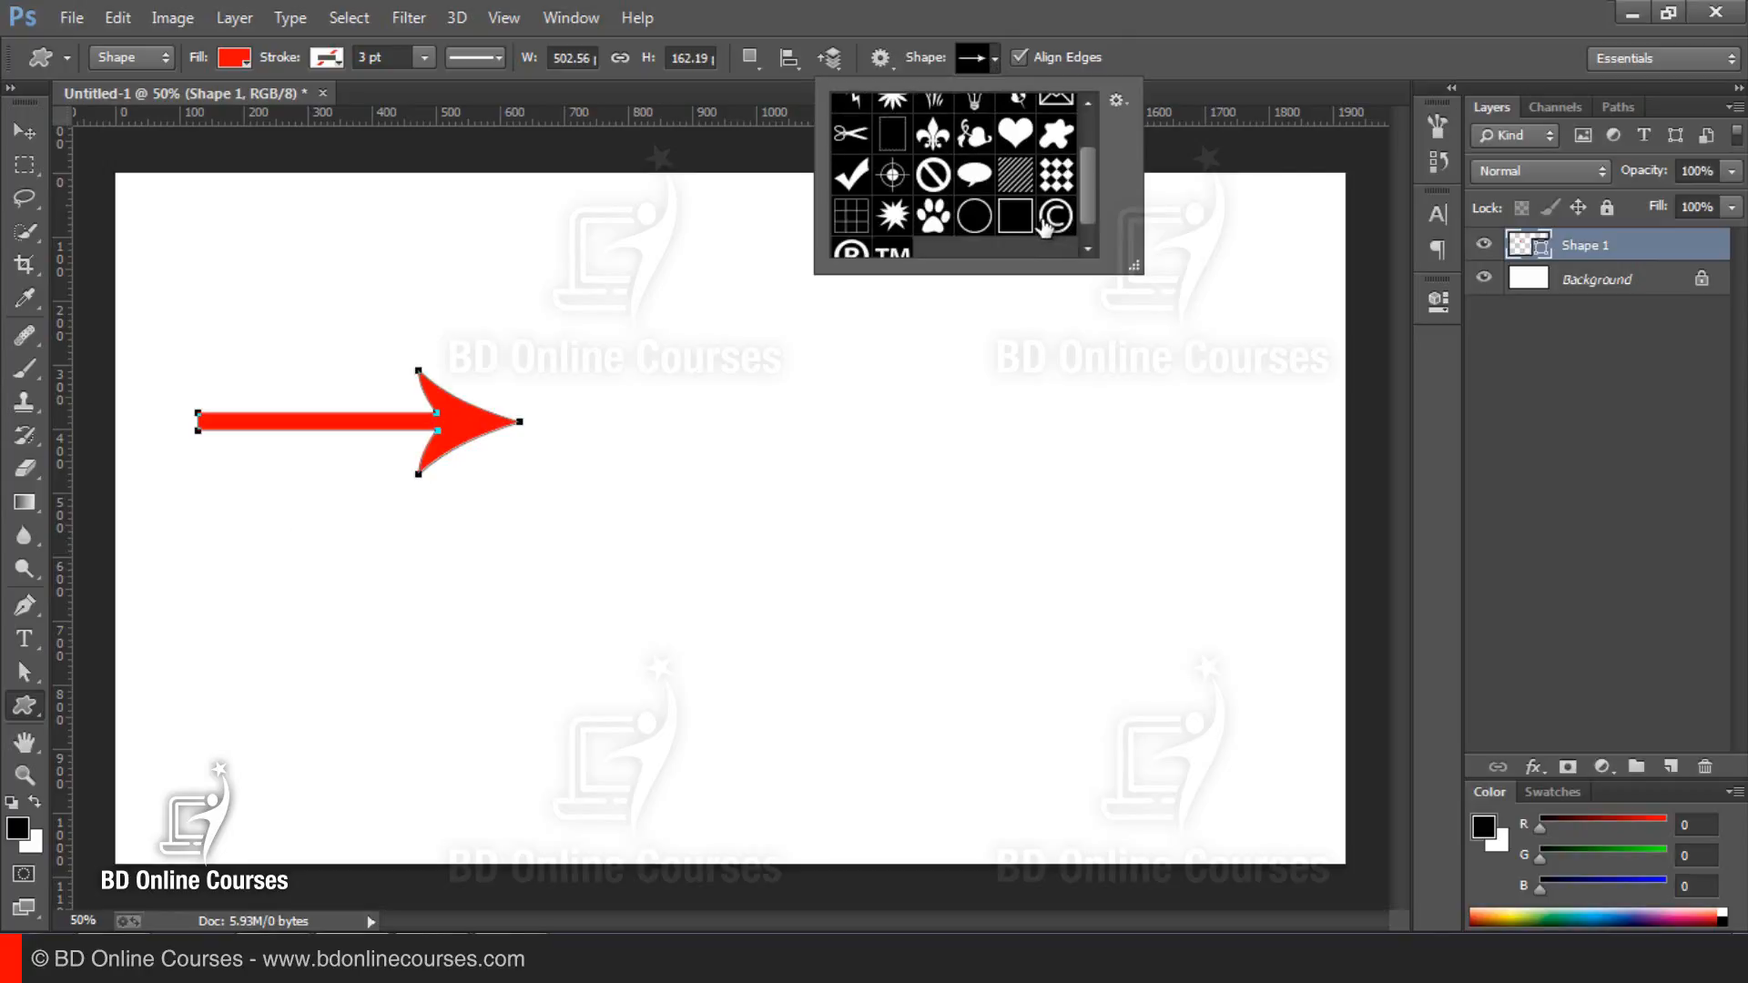
click(1047, 223)
scroll(861, 248, down, 1)
click(892, 239)
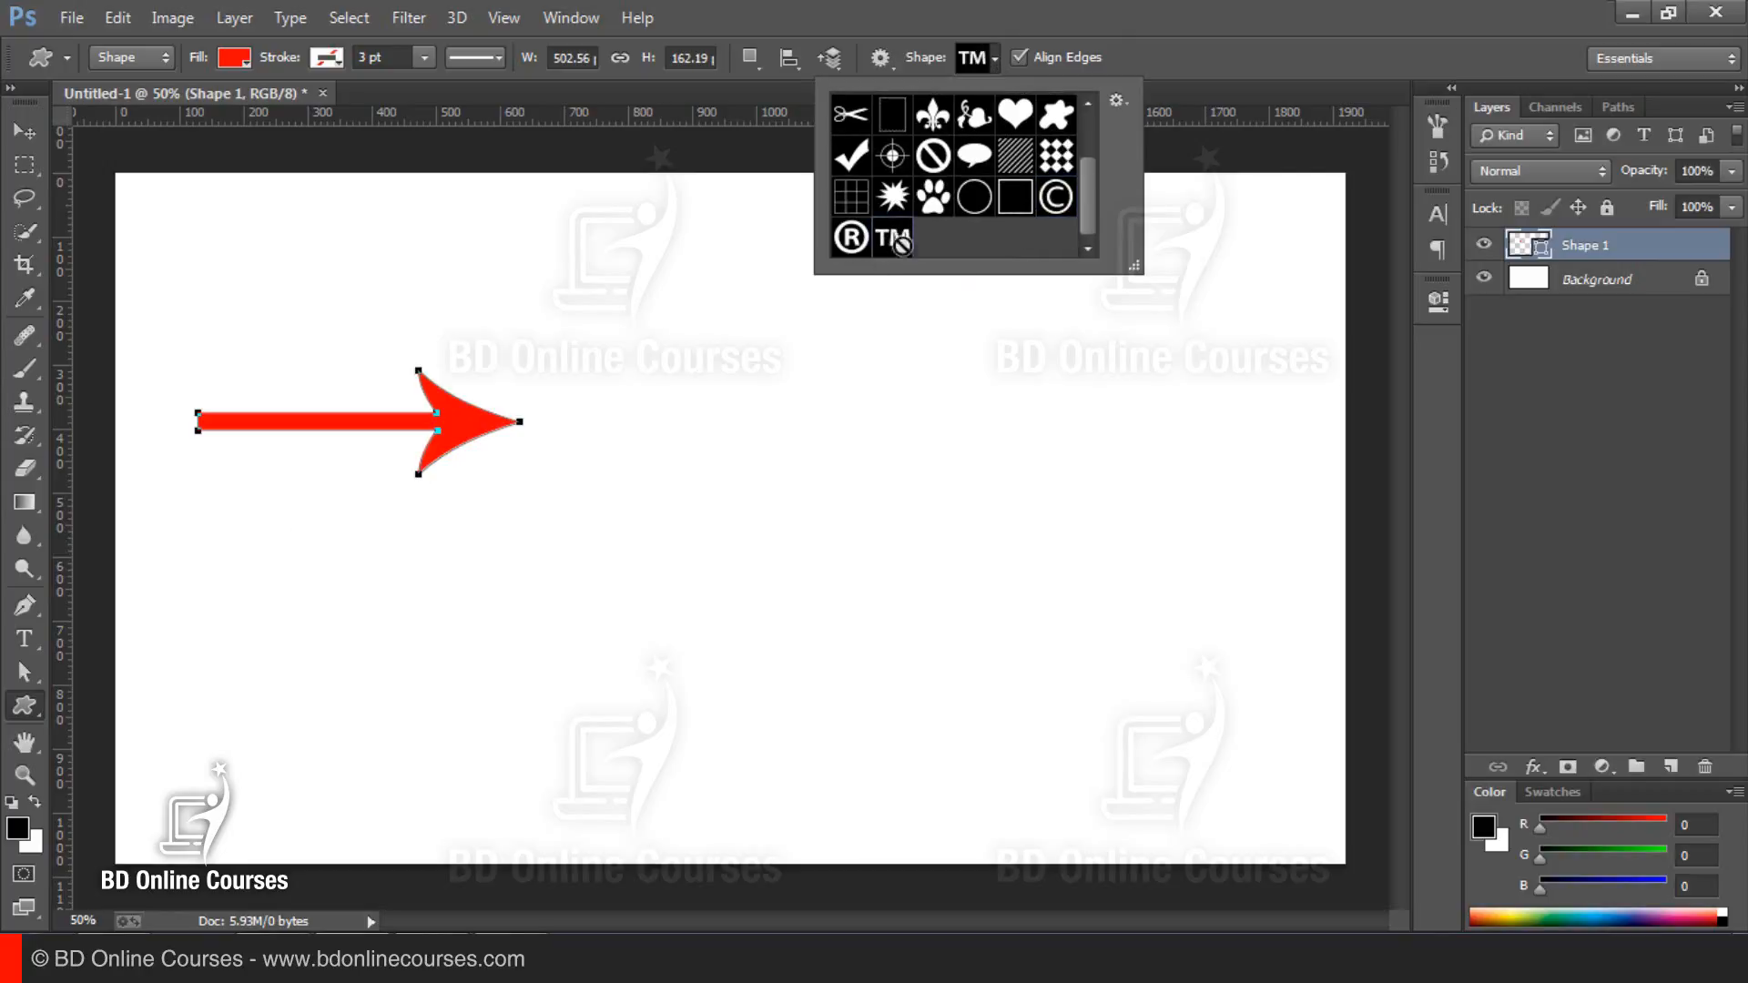
click(851, 238)
click(934, 176)
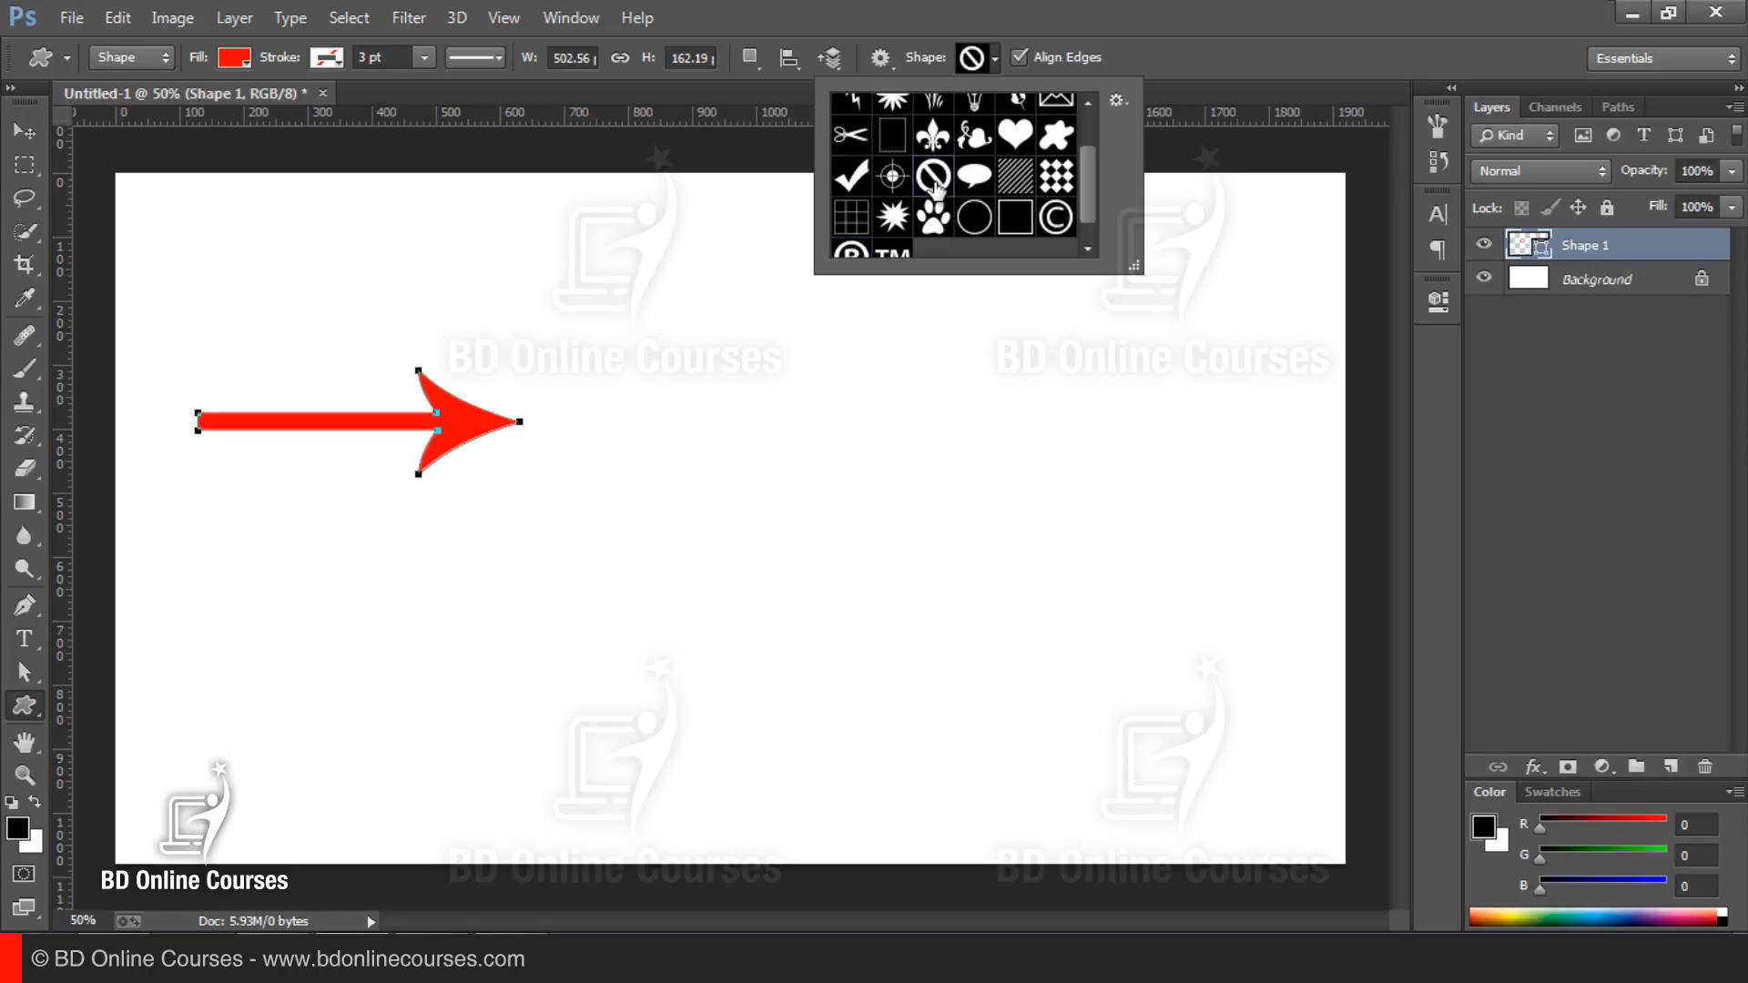
scroll(974, 200, up, 1)
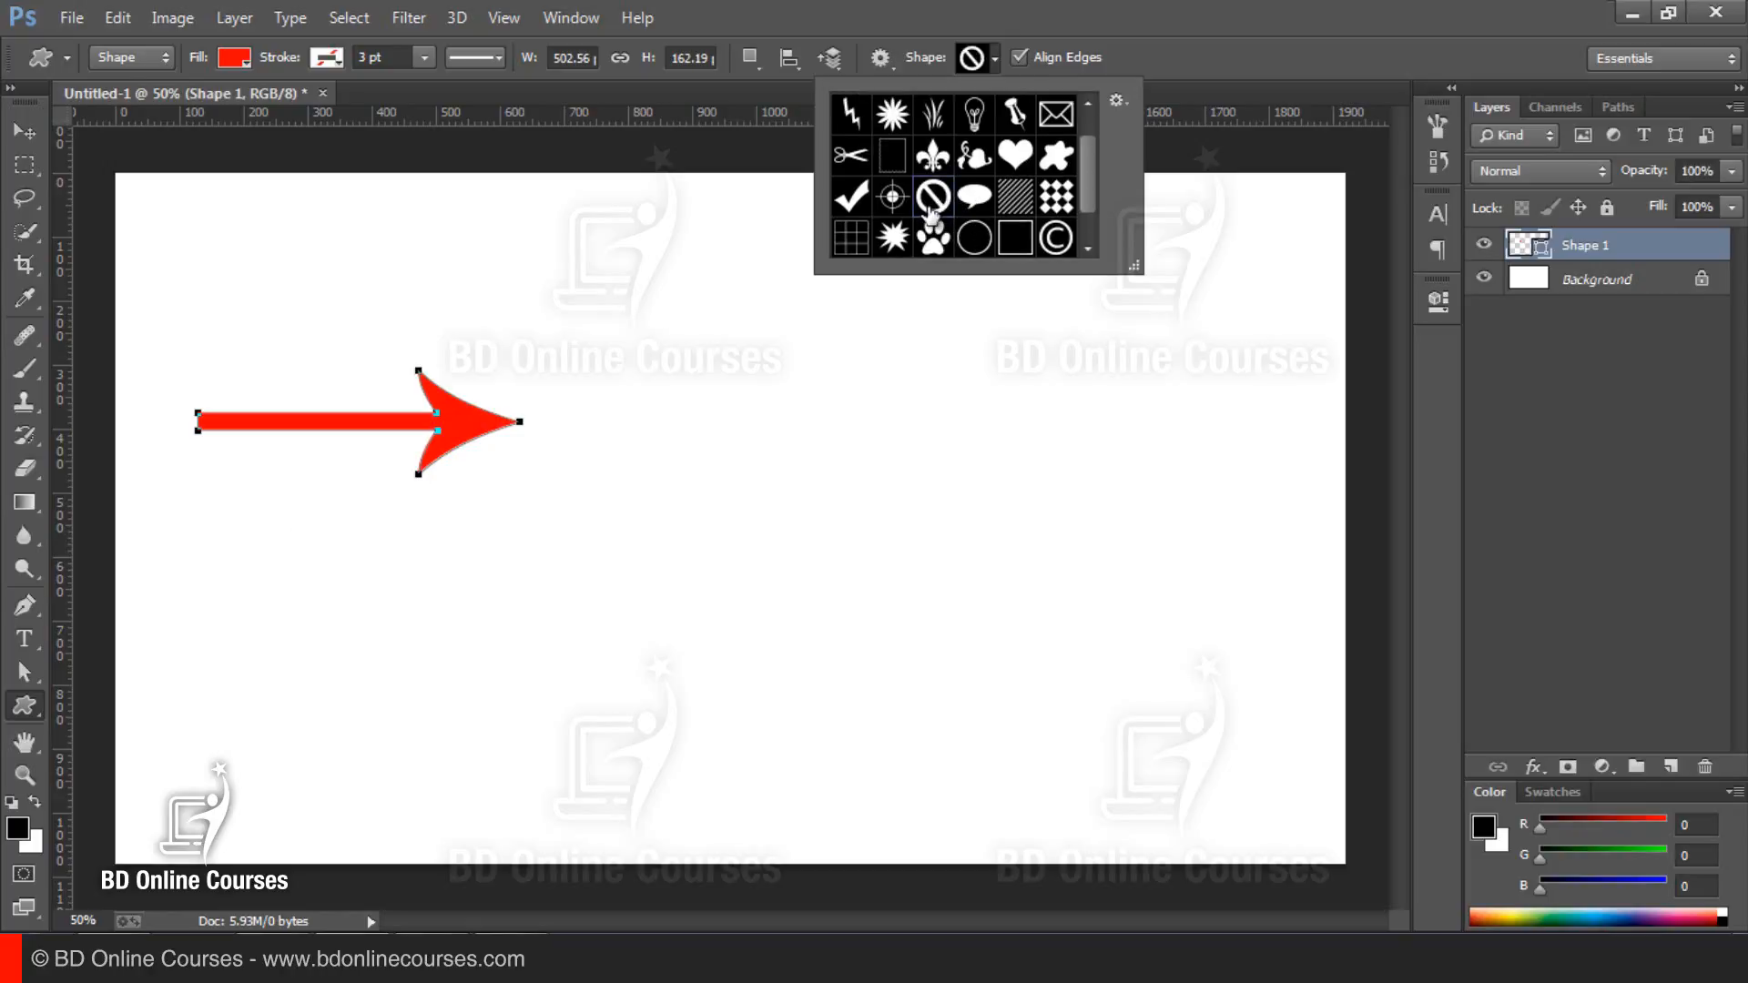
click(1055, 118)
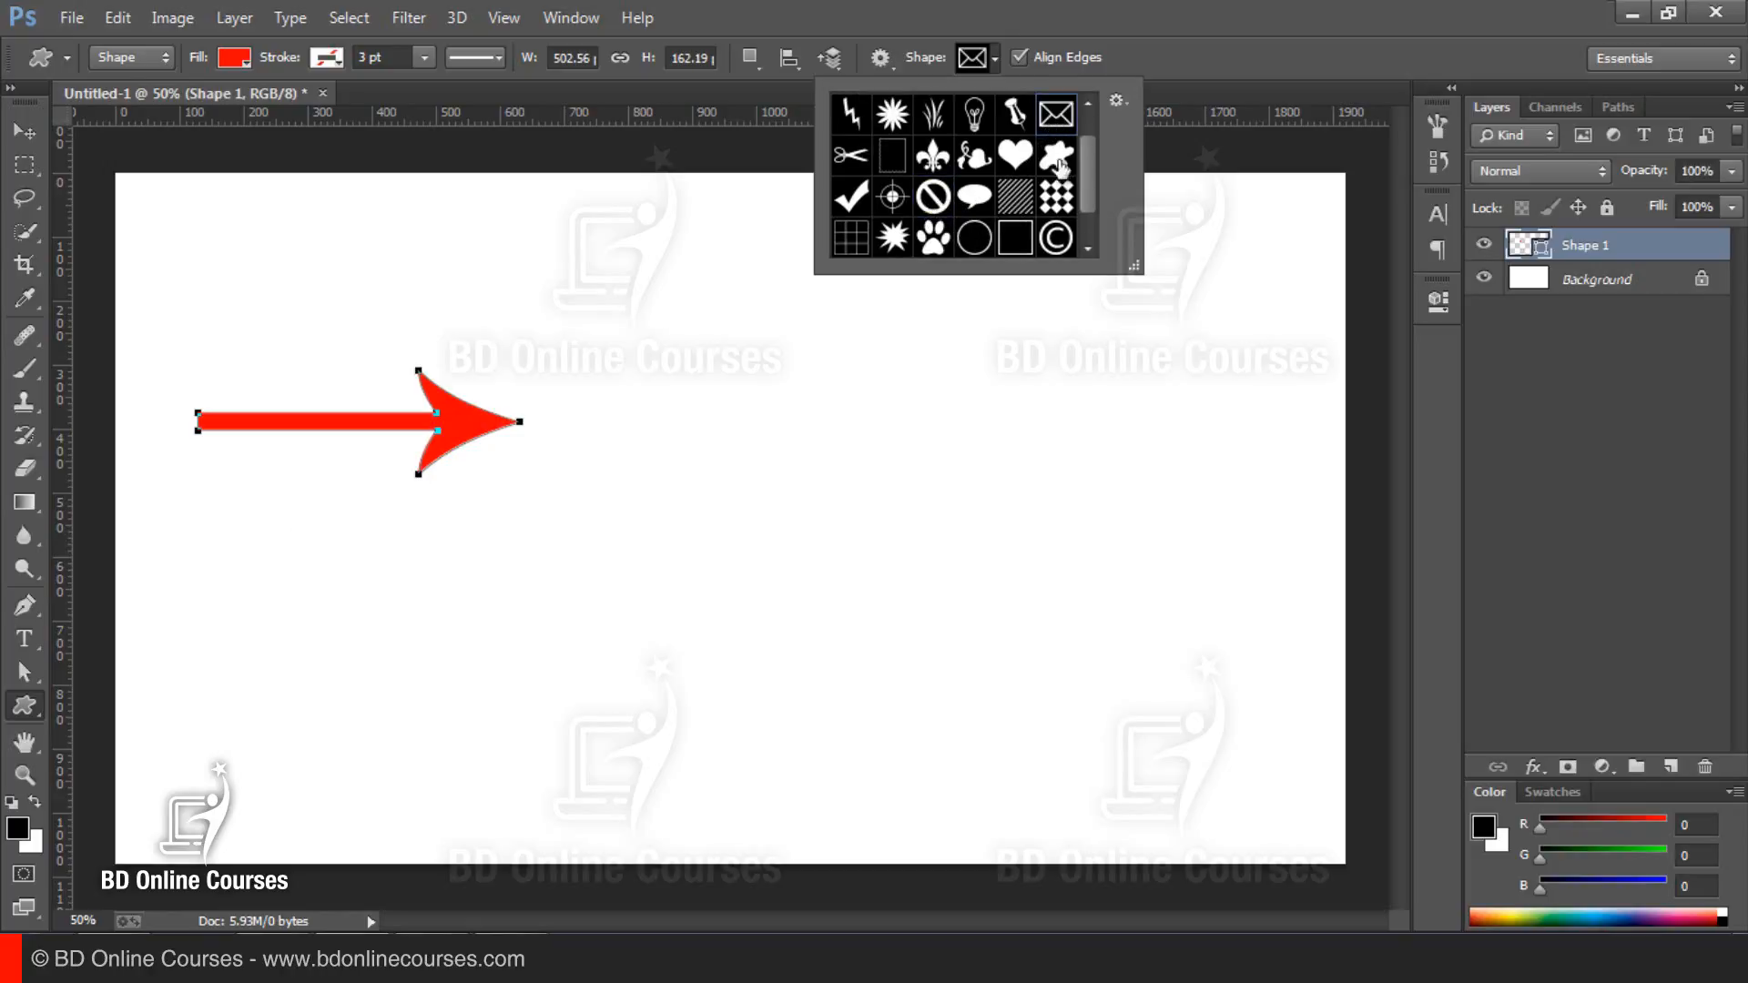
click(1015, 157)
drag(608, 380, 890, 573)
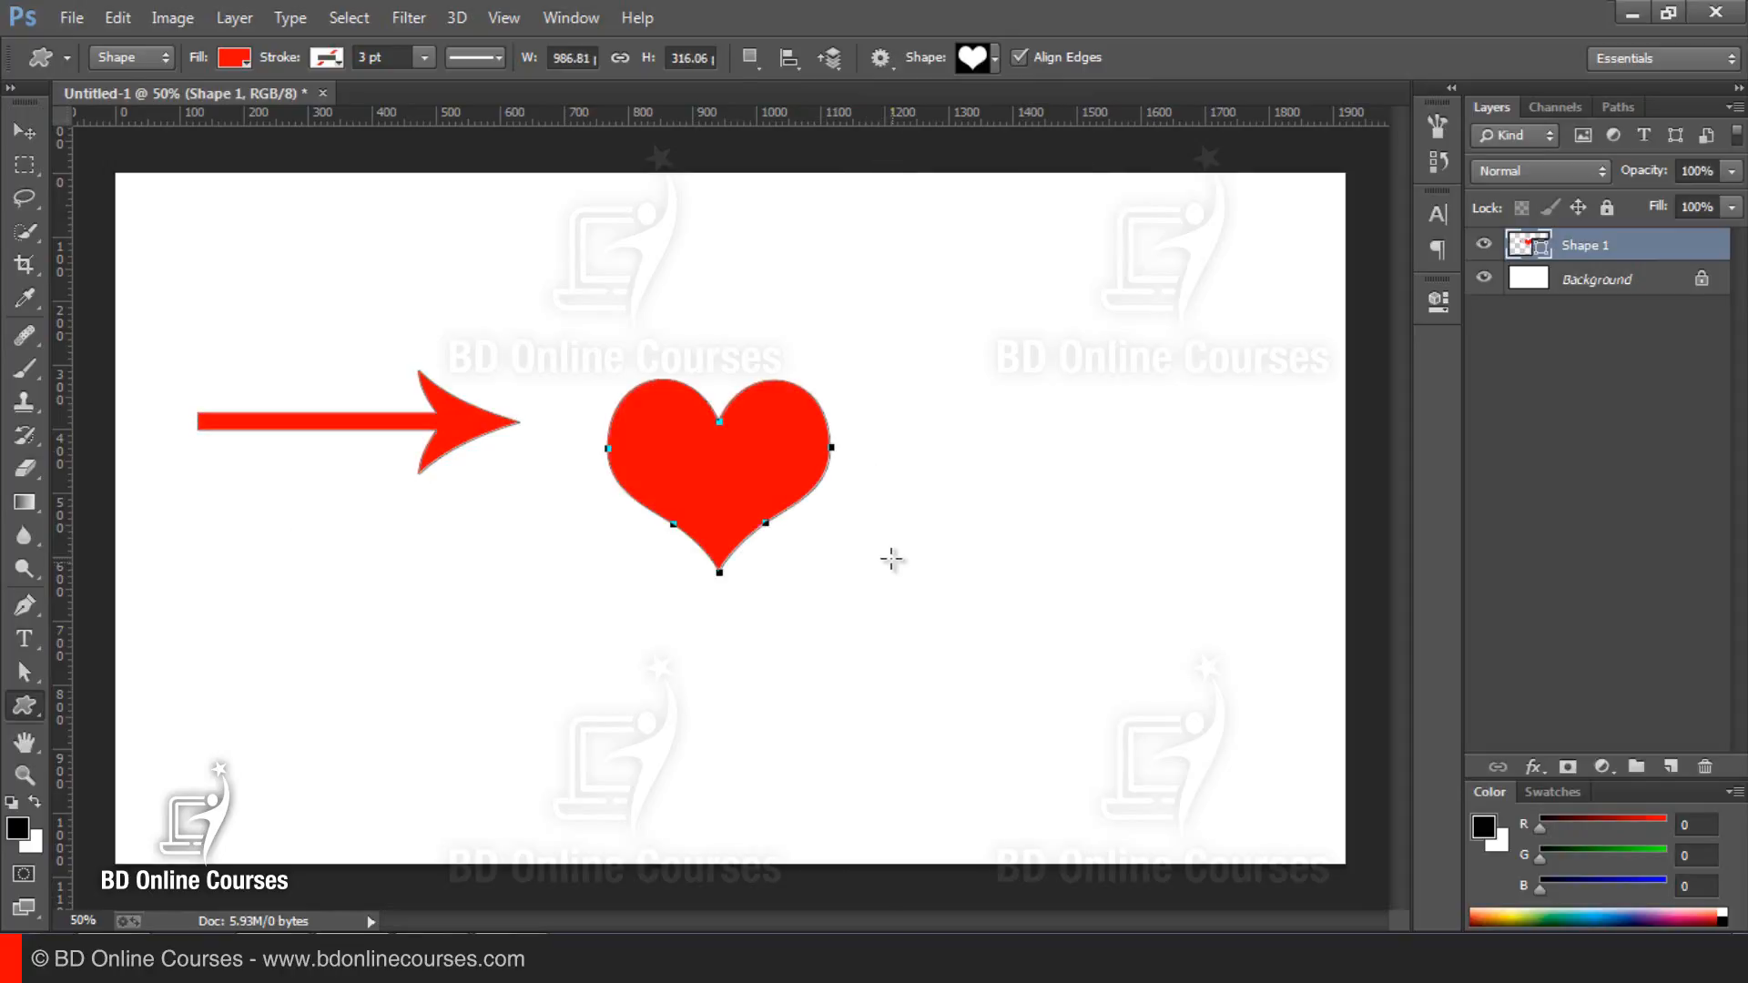
Step: Replace the current custom shape presets with the Animals set
click(996, 59)
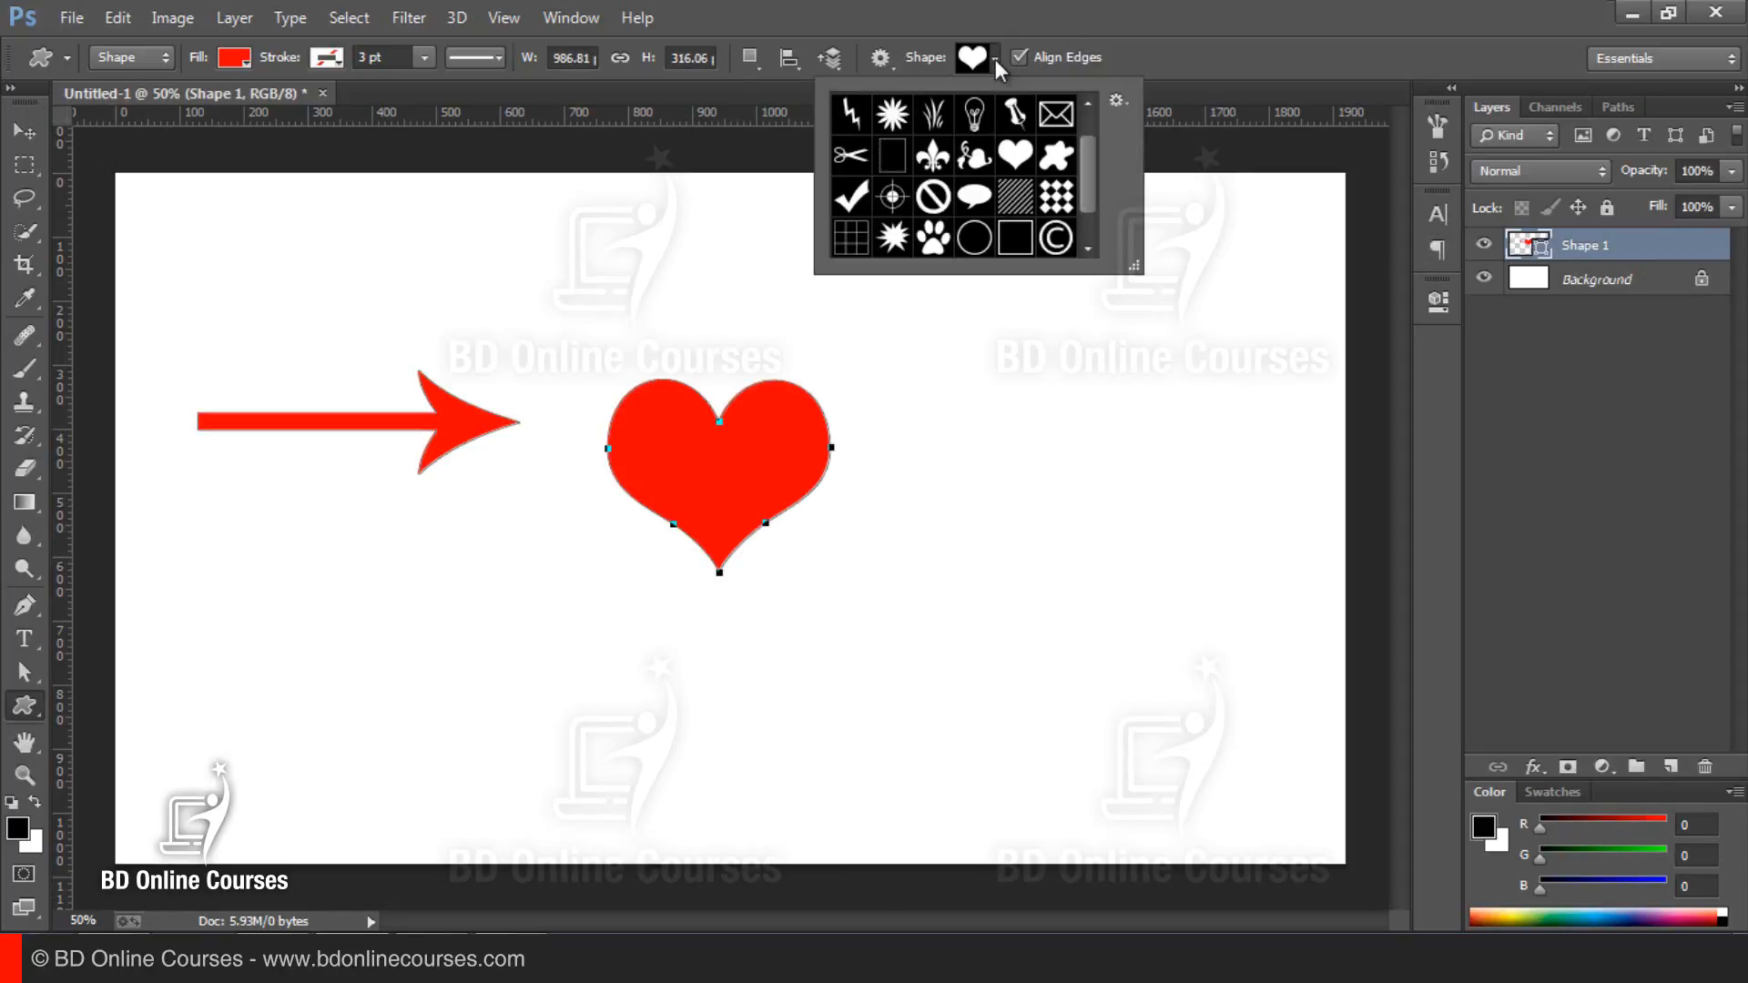
click(1116, 100)
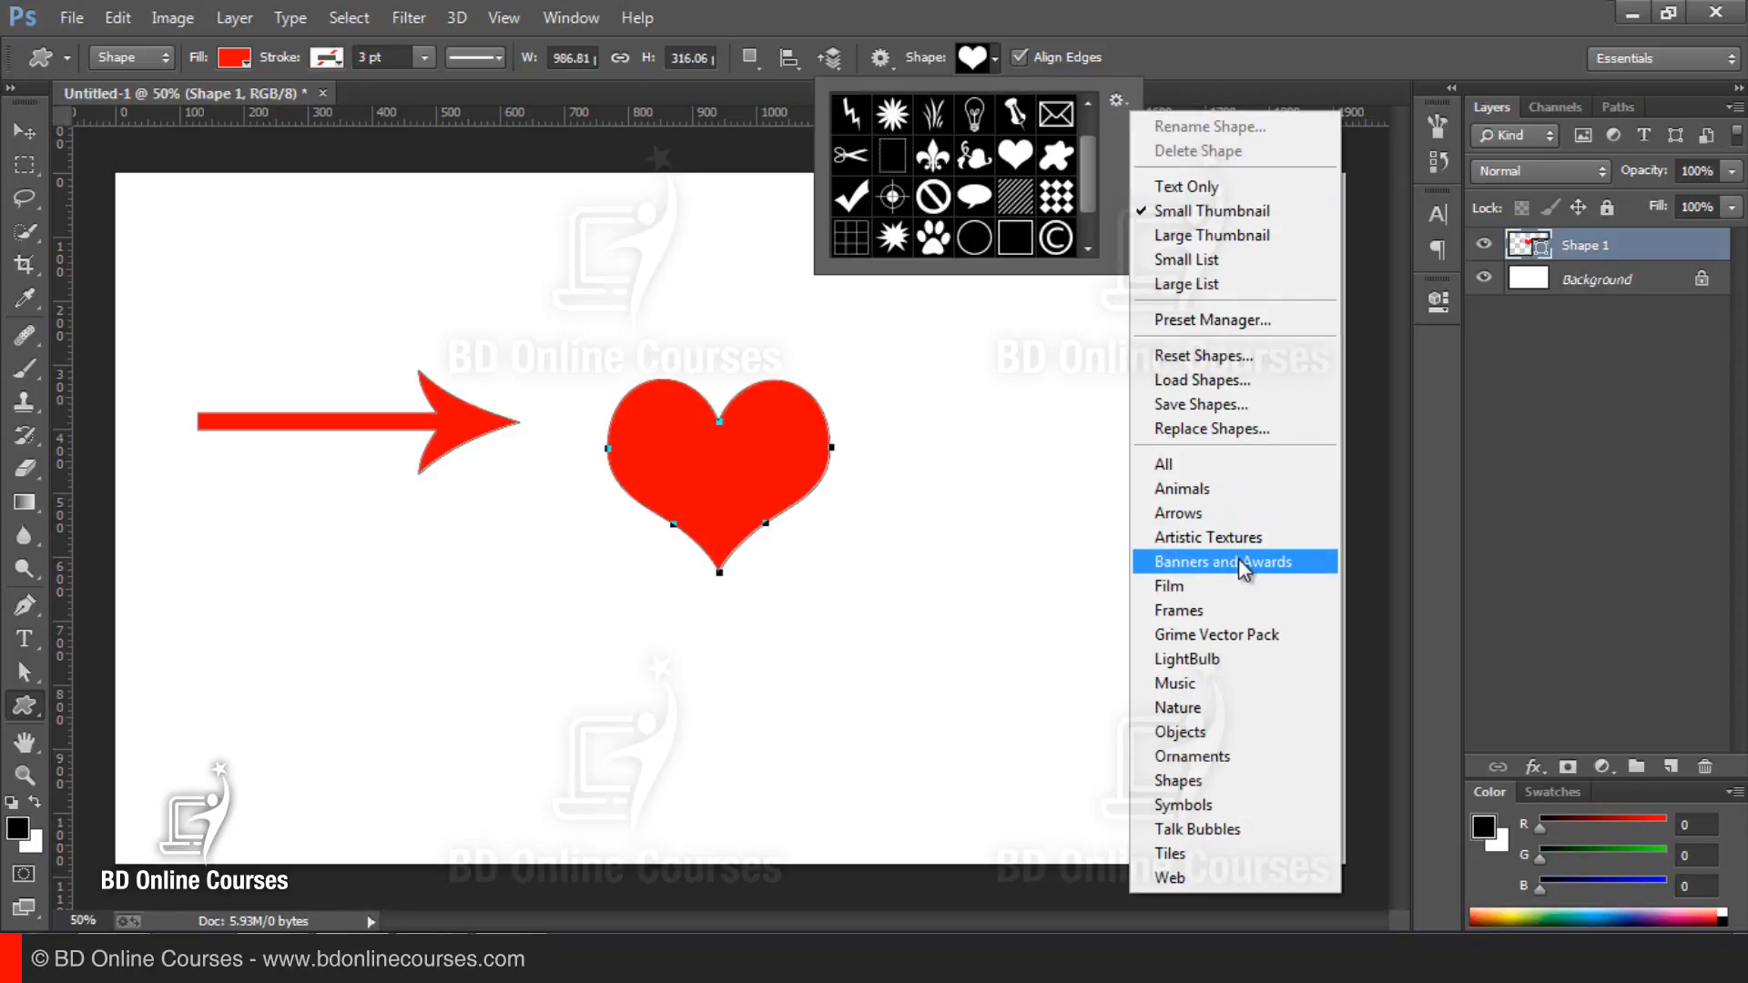
click(1186, 492)
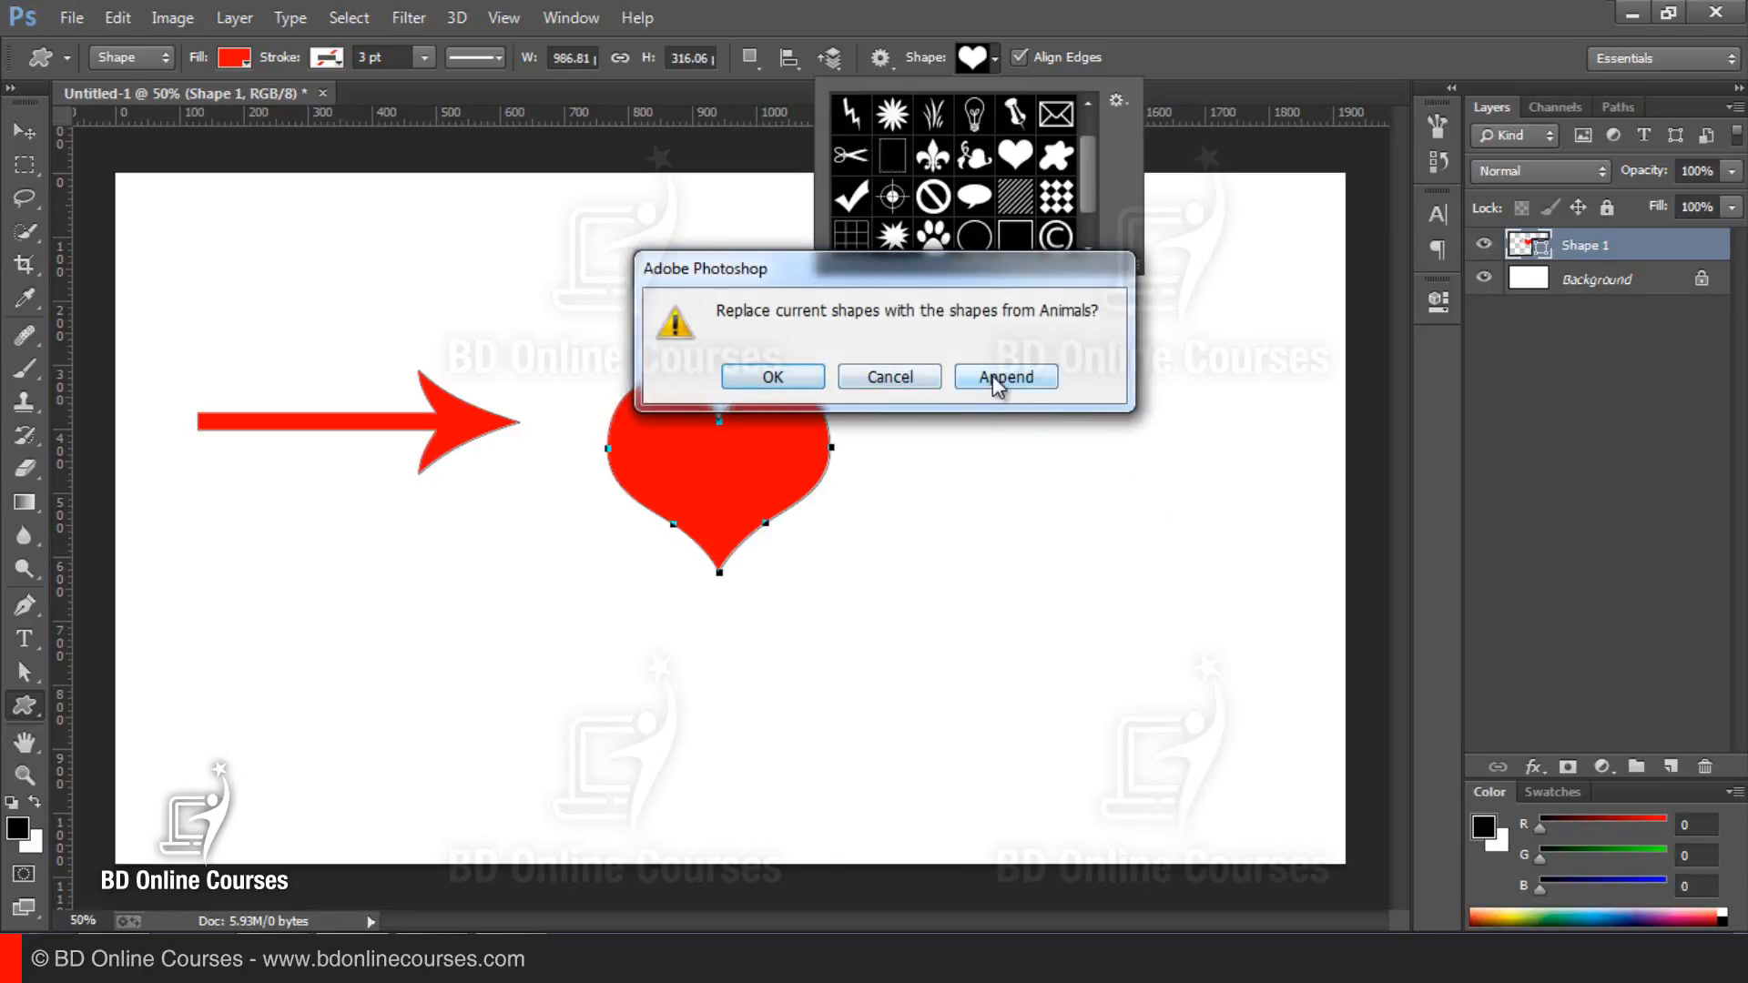
click(789, 375)
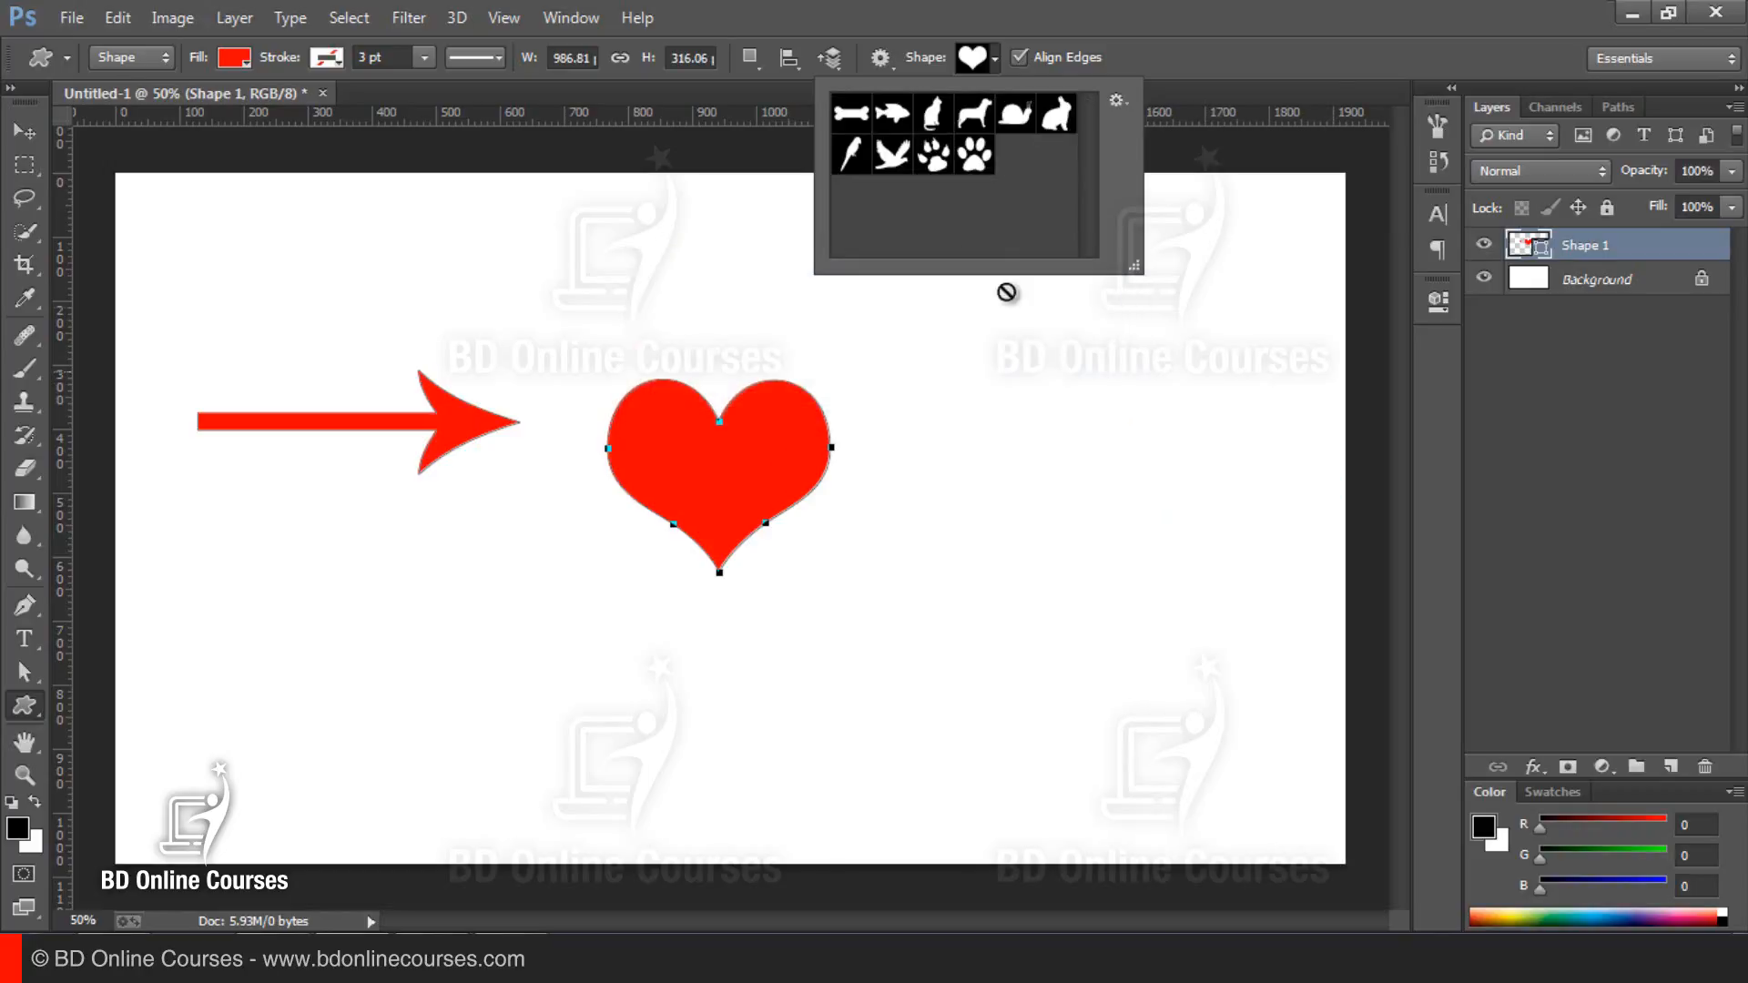
Step: Draw a red rabbit below and to the right of the heart, and a parrot in the canvas's lower-left area
click(1057, 123)
drag(974, 497, 1119, 688)
click(994, 58)
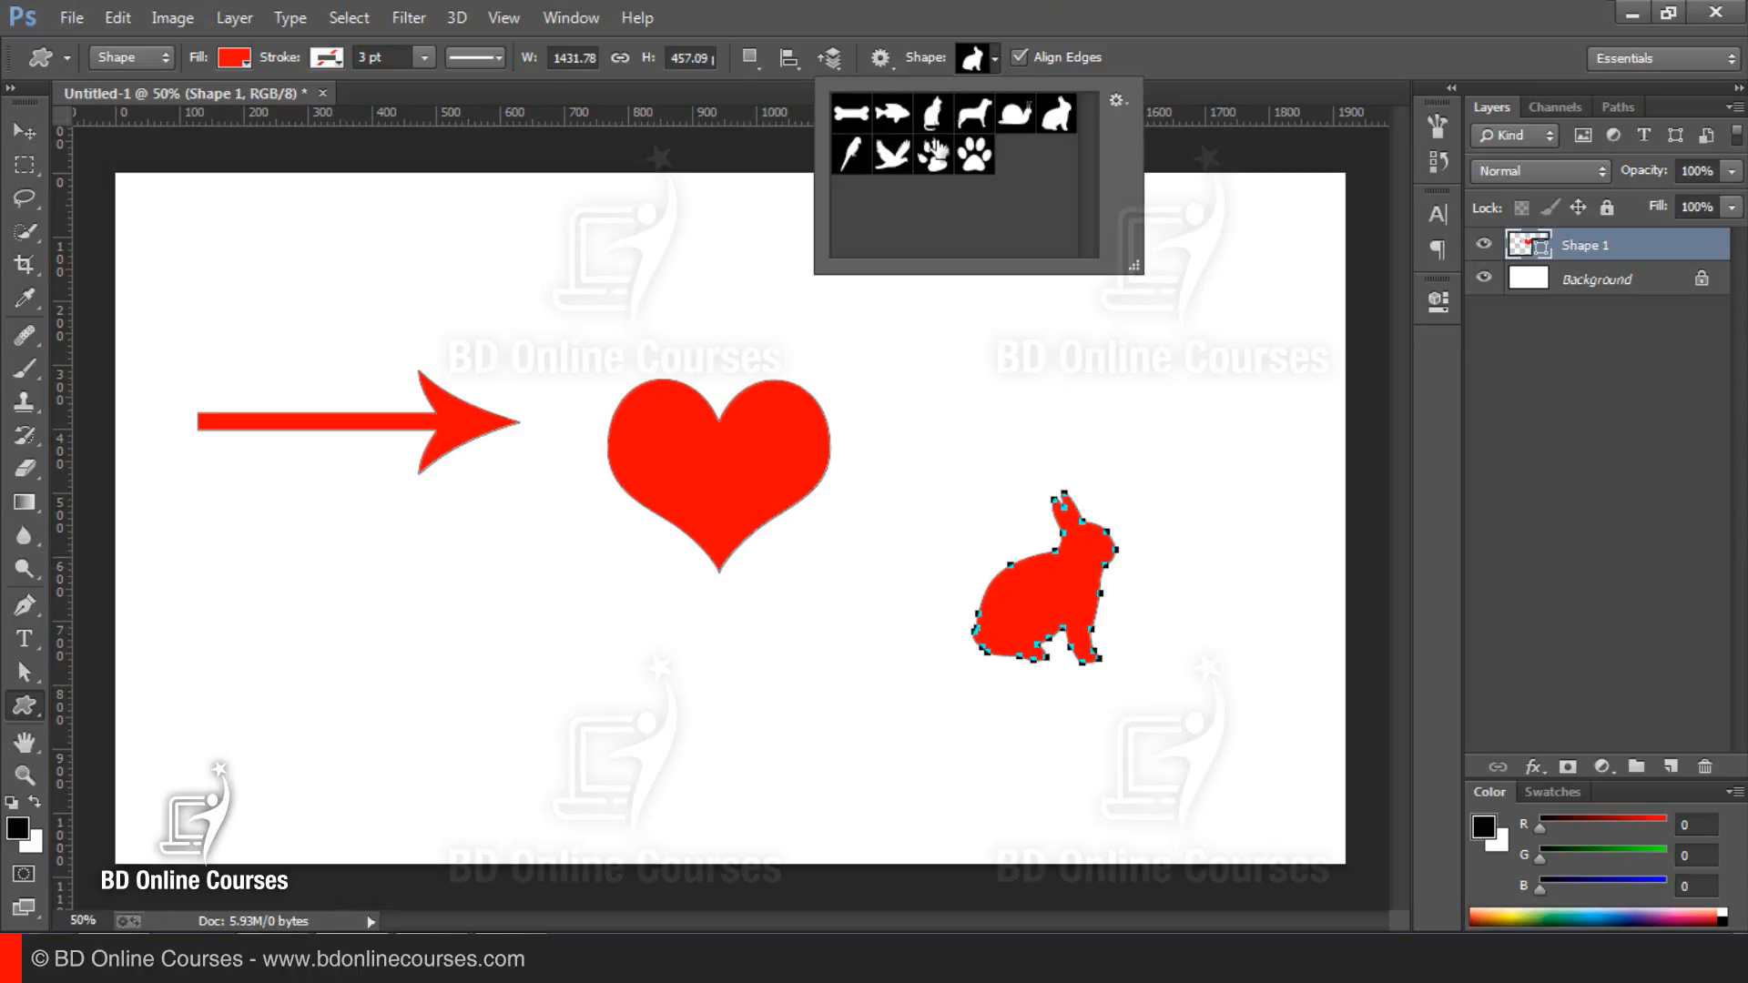
click(852, 161)
drag(191, 596, 593, 828)
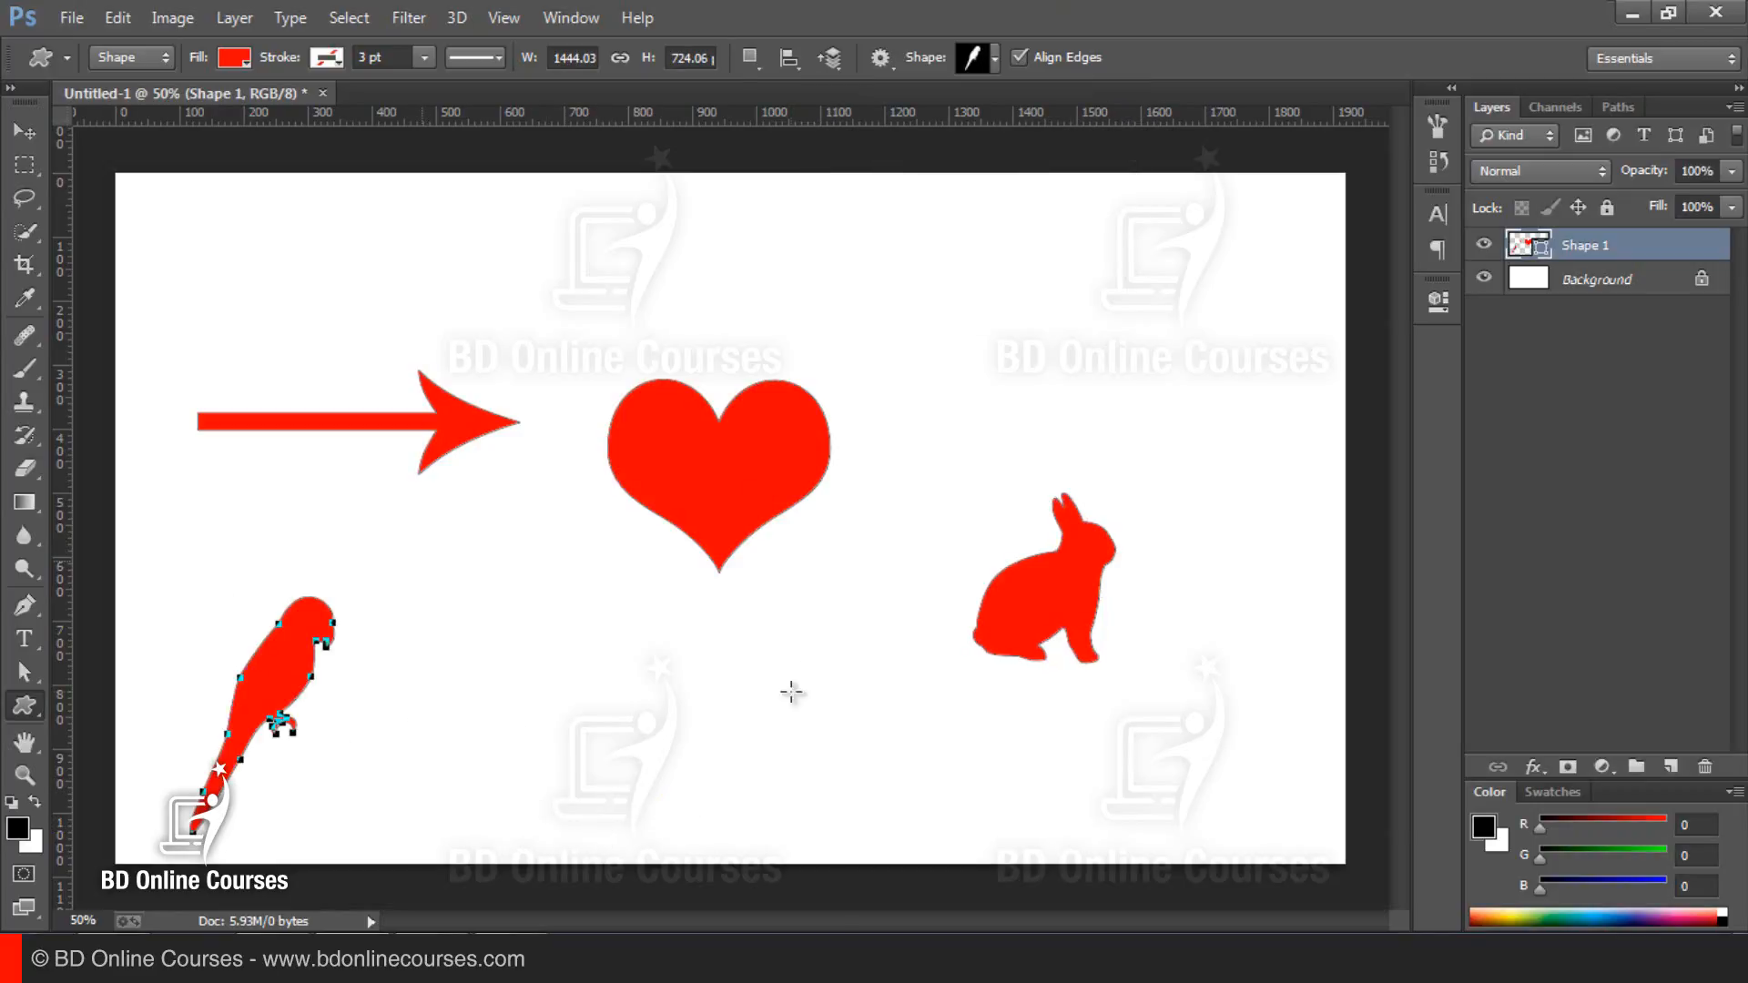
Step: Delete the layer holding the custom shapes, keeping only the background
click(993, 58)
click(1117, 100)
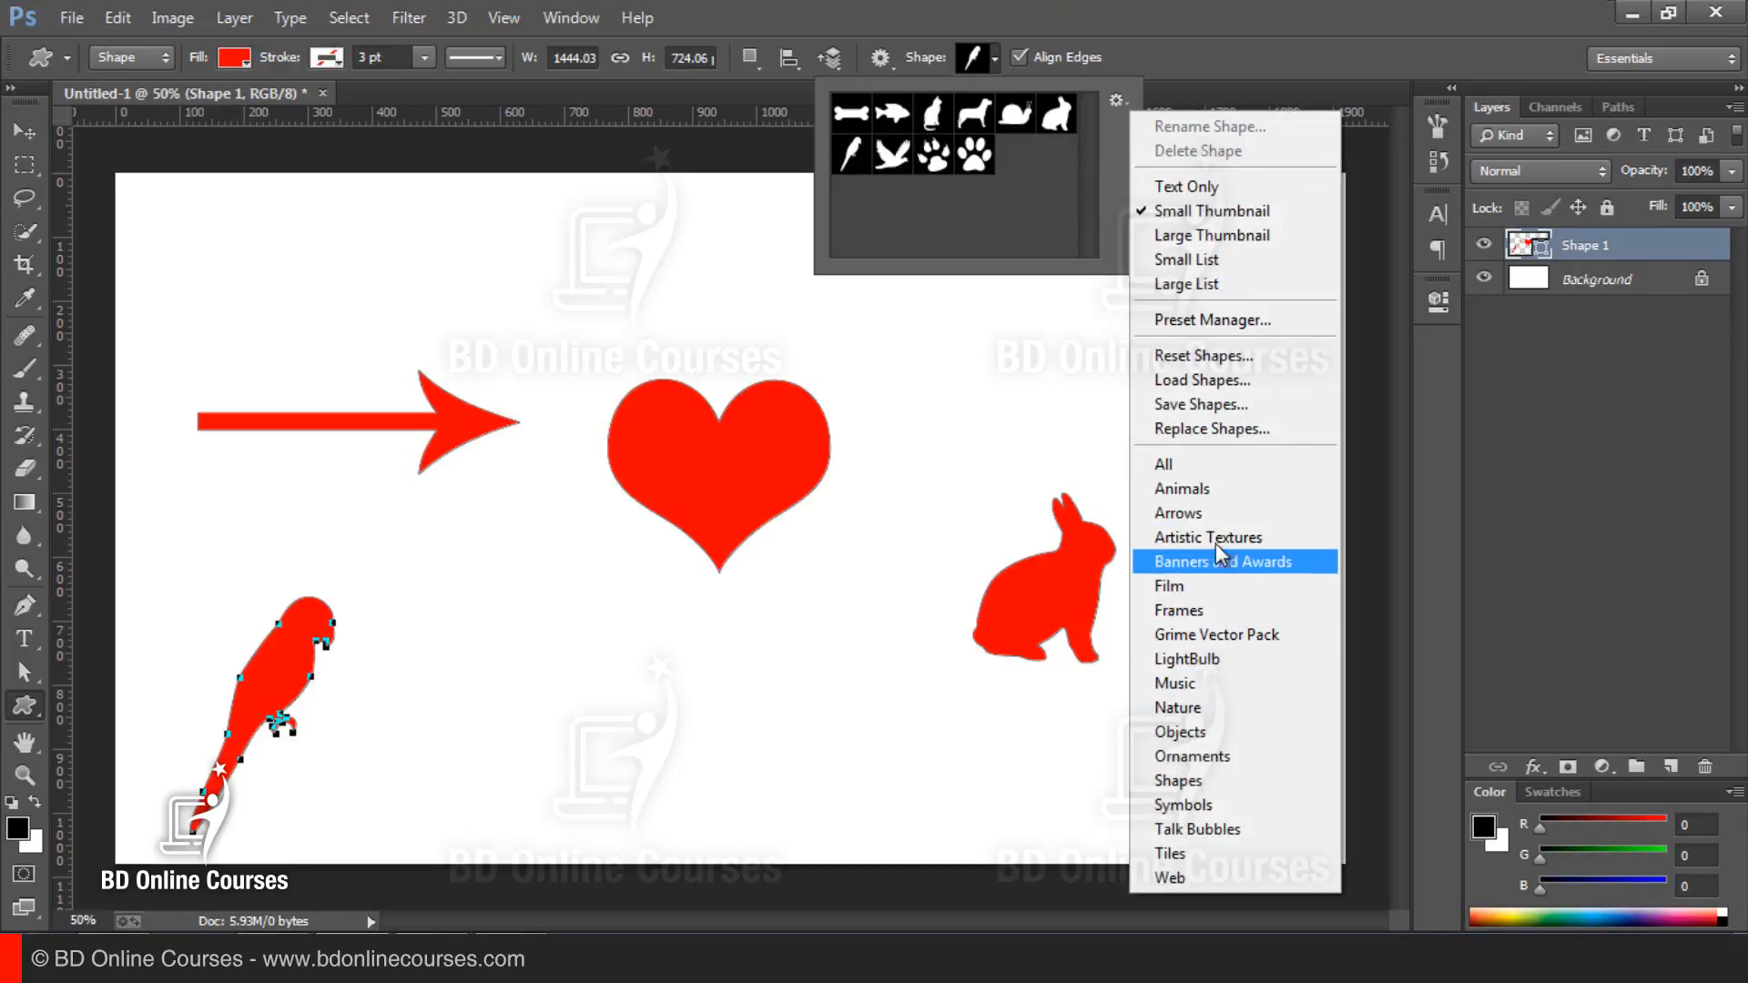
click(1633, 330)
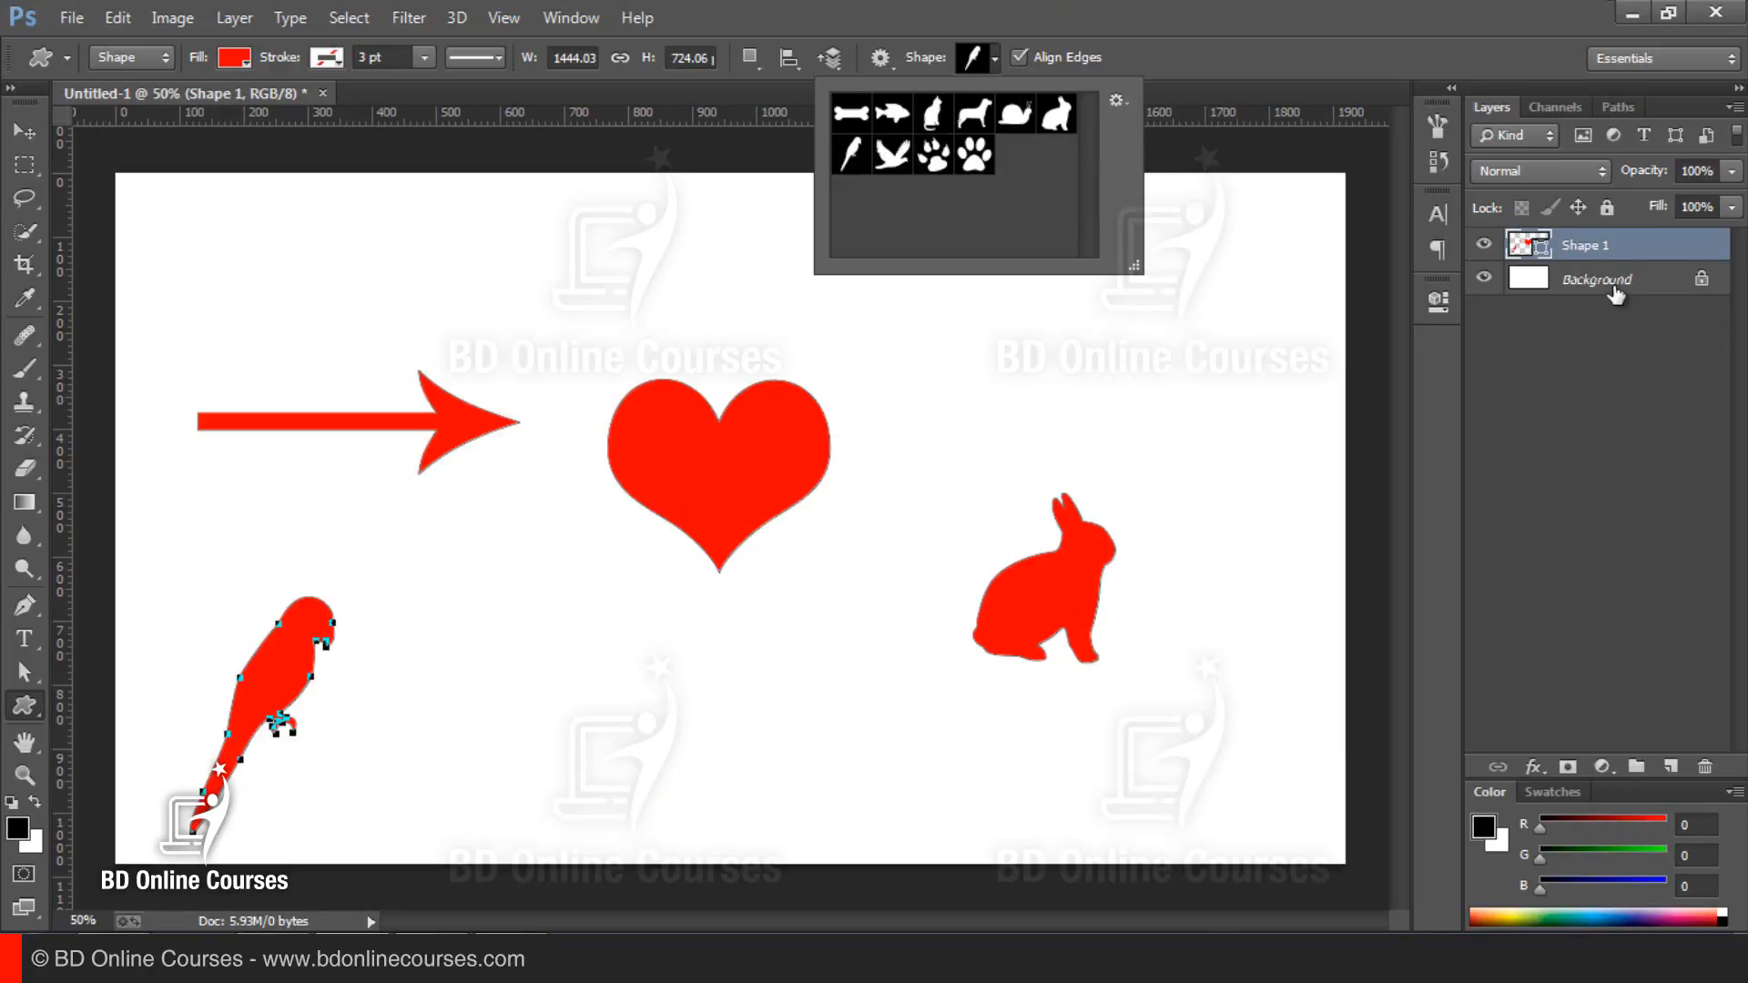
drag(1601, 253, 1705, 766)
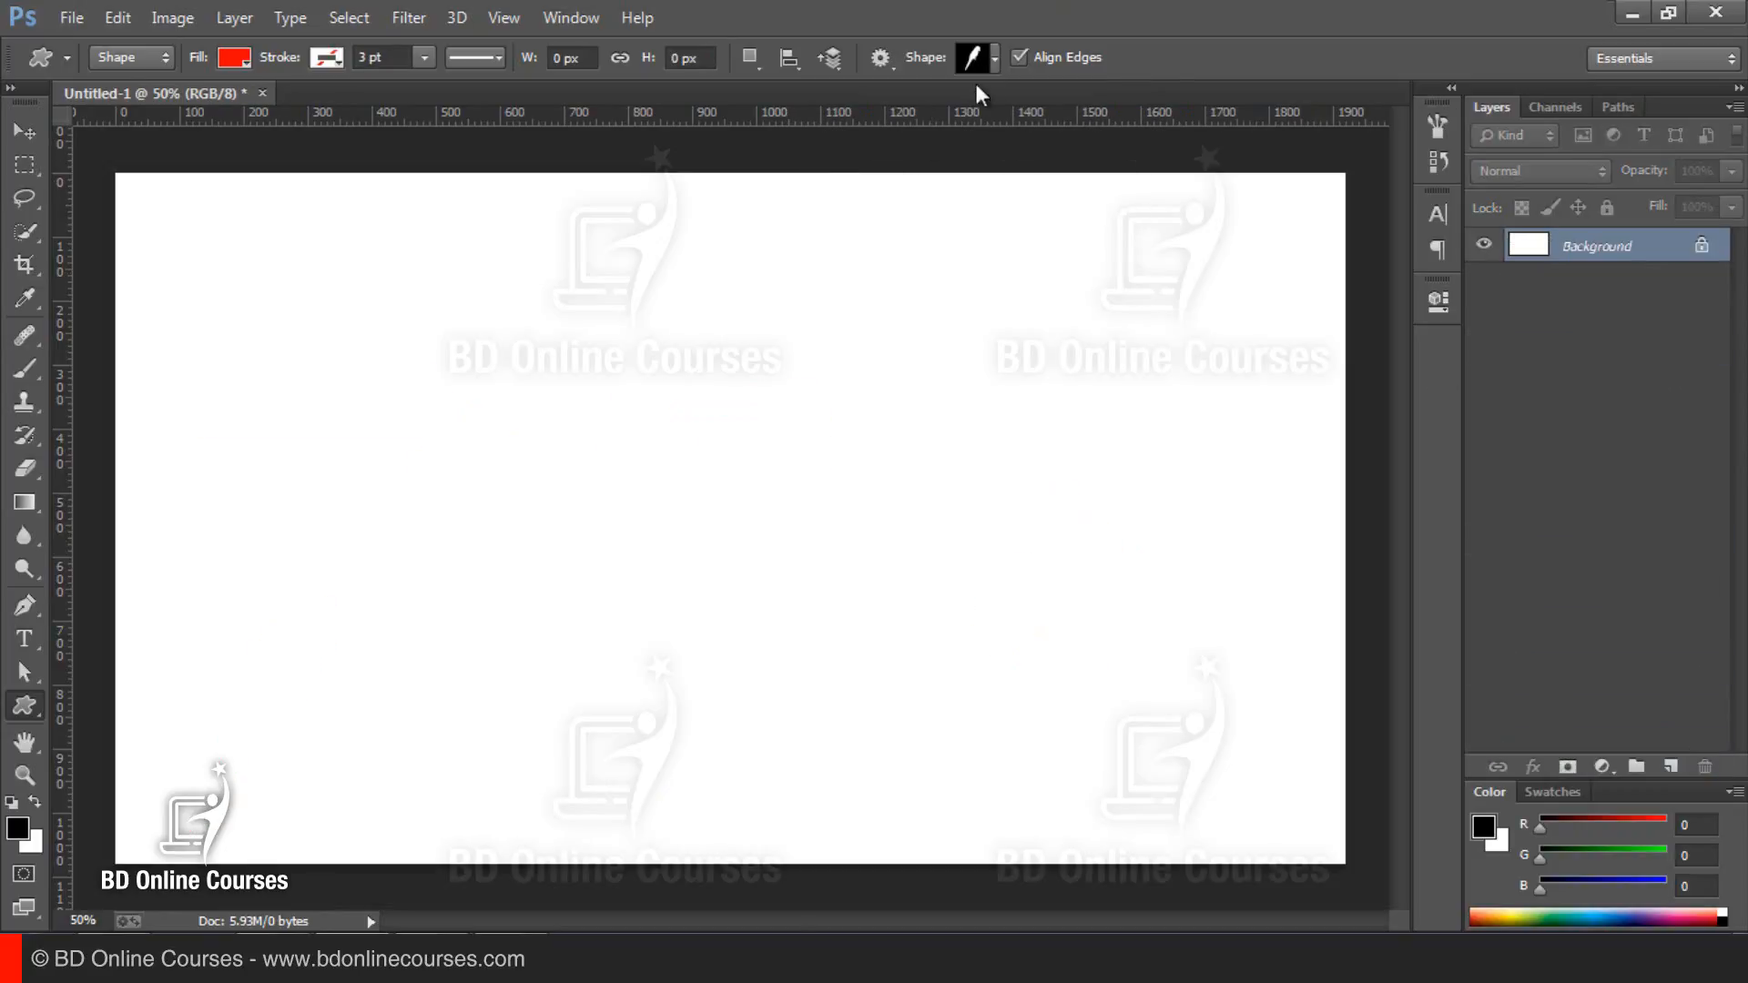
Step: Replace the current custom shape presets with the complete All set
click(993, 59)
click(1118, 97)
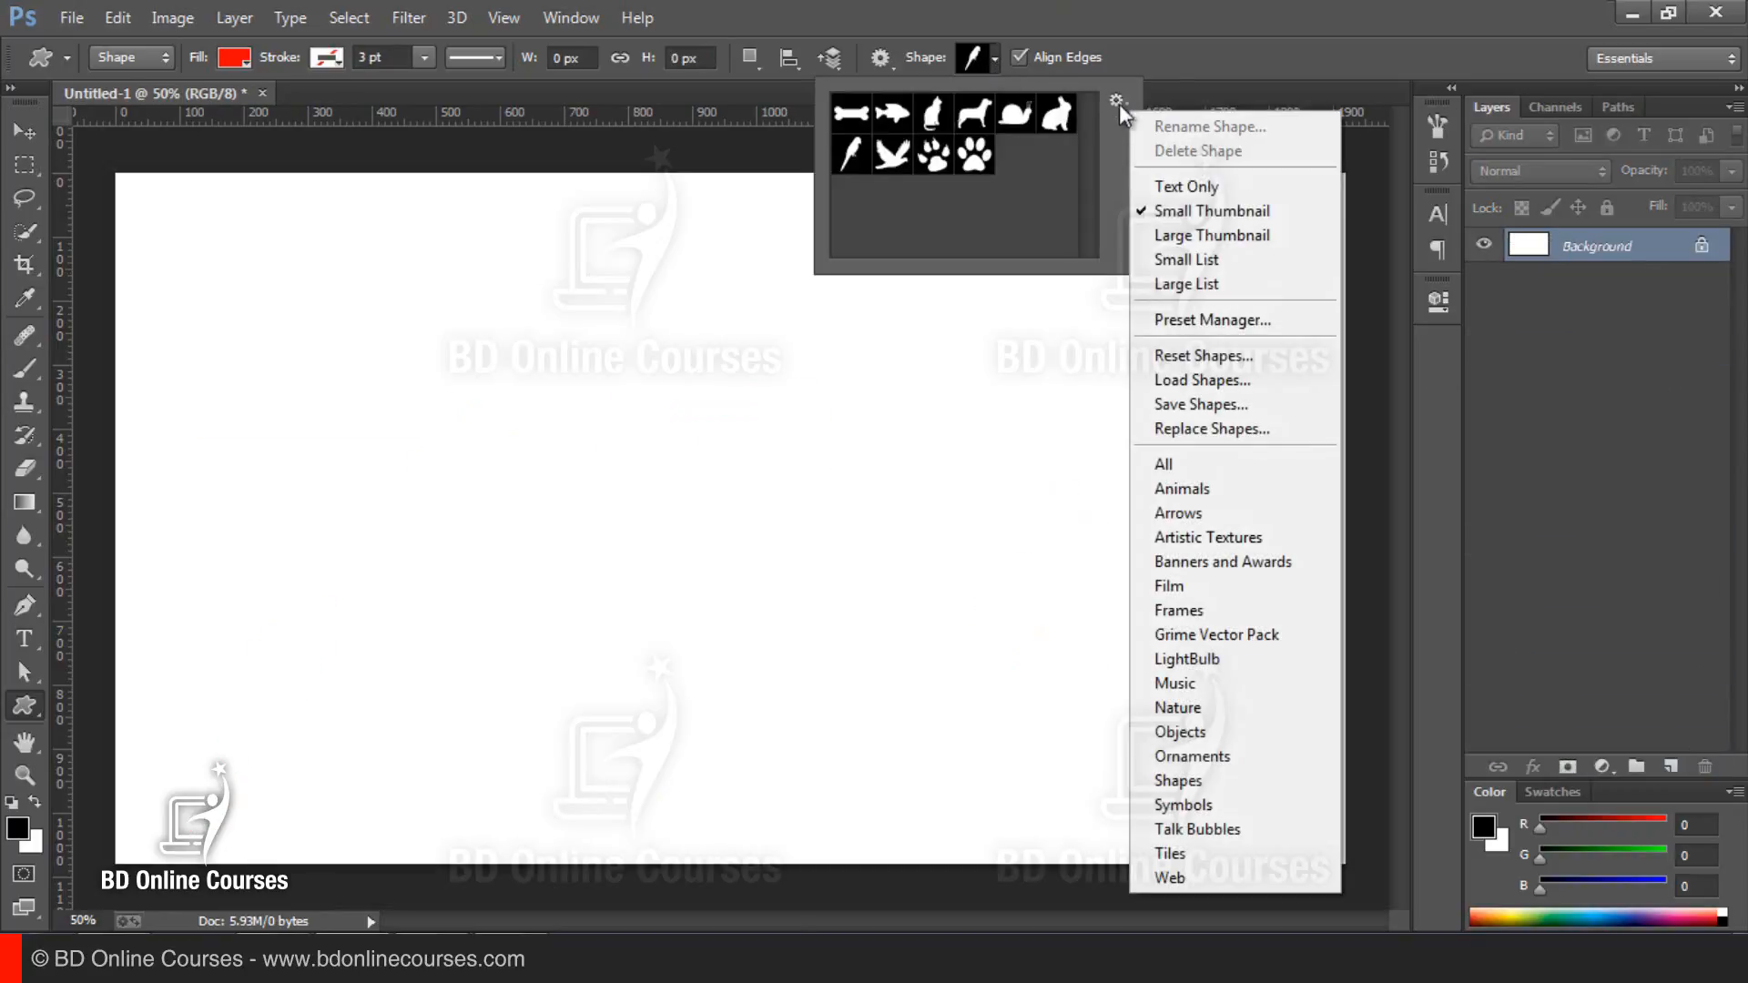
click(1184, 467)
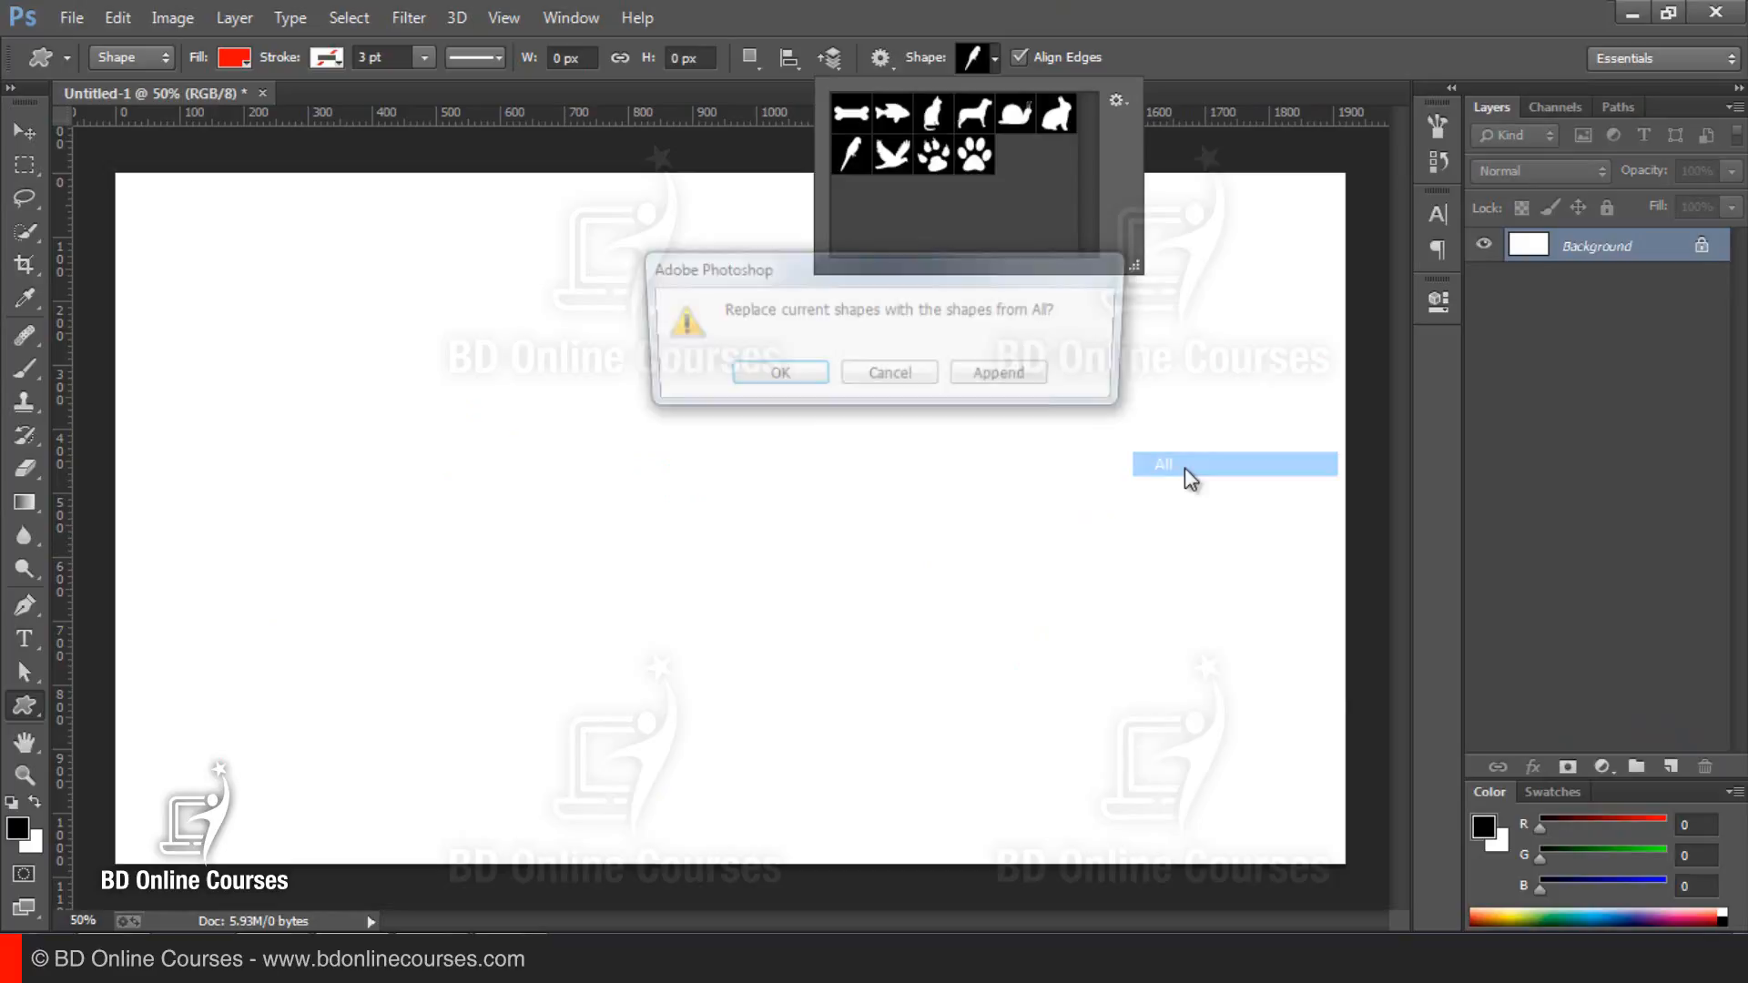
click(771, 374)
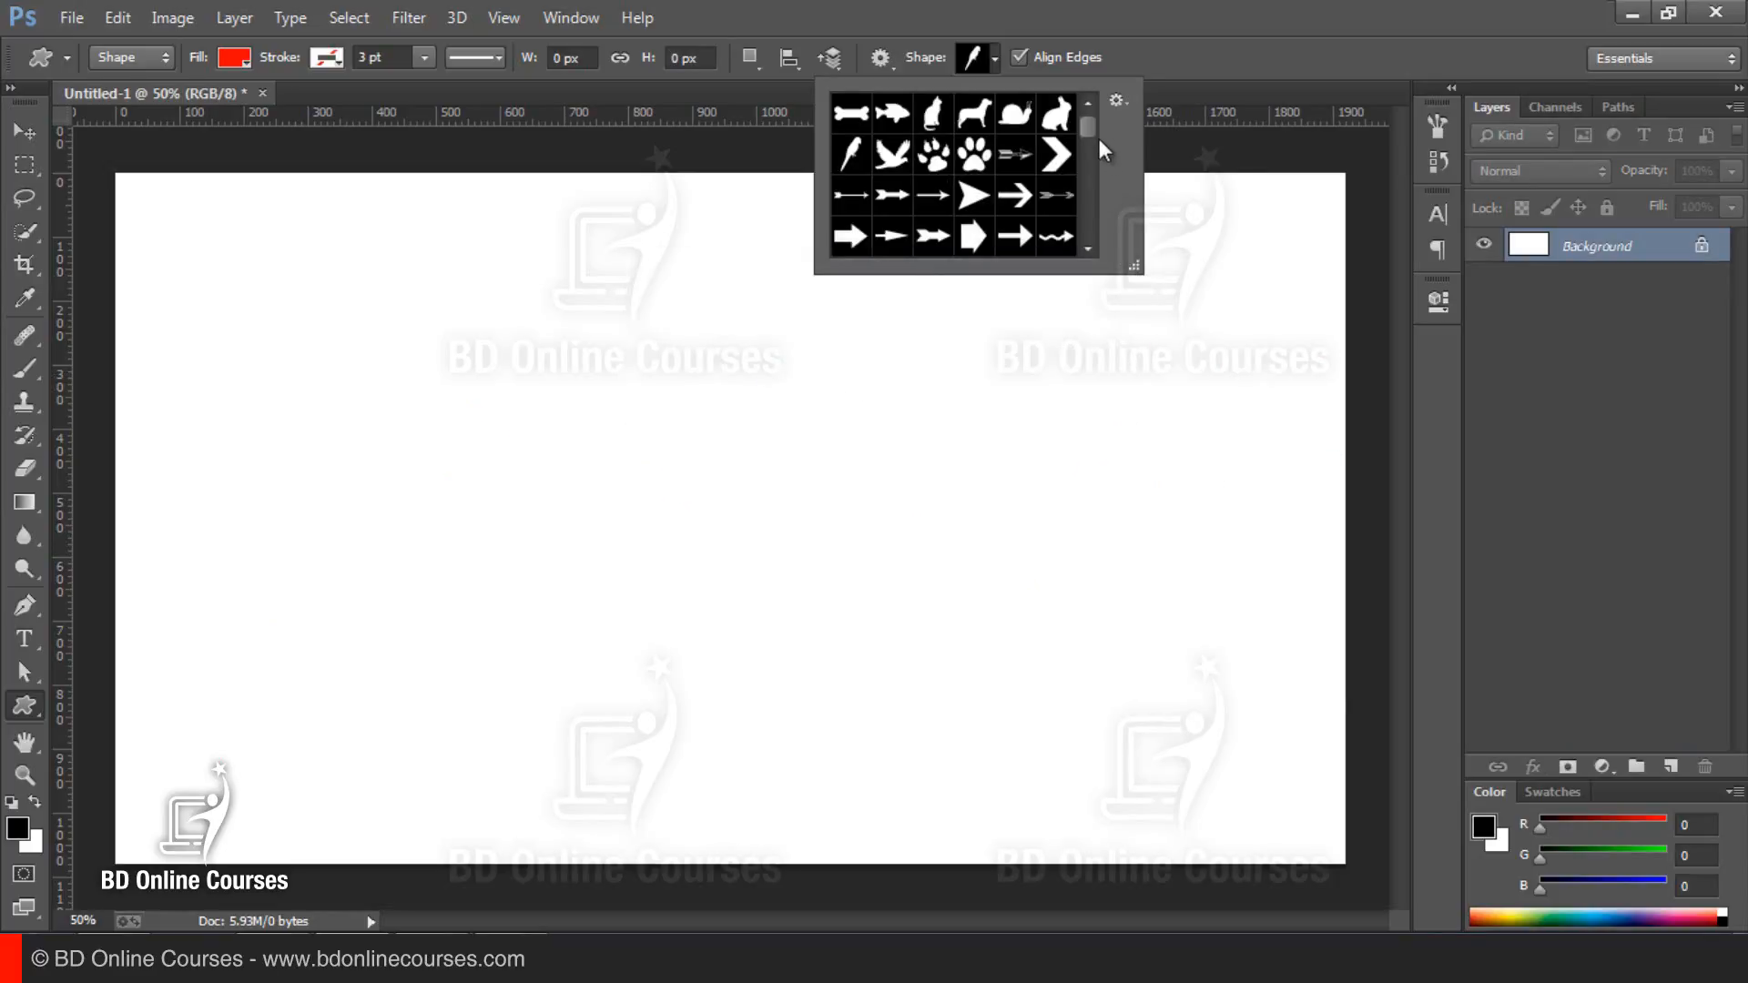
Step: Draw the globe-with-magnifier custom shape about 738 x 453 px in the canvas's left half
drag(1088, 138, 1097, 299)
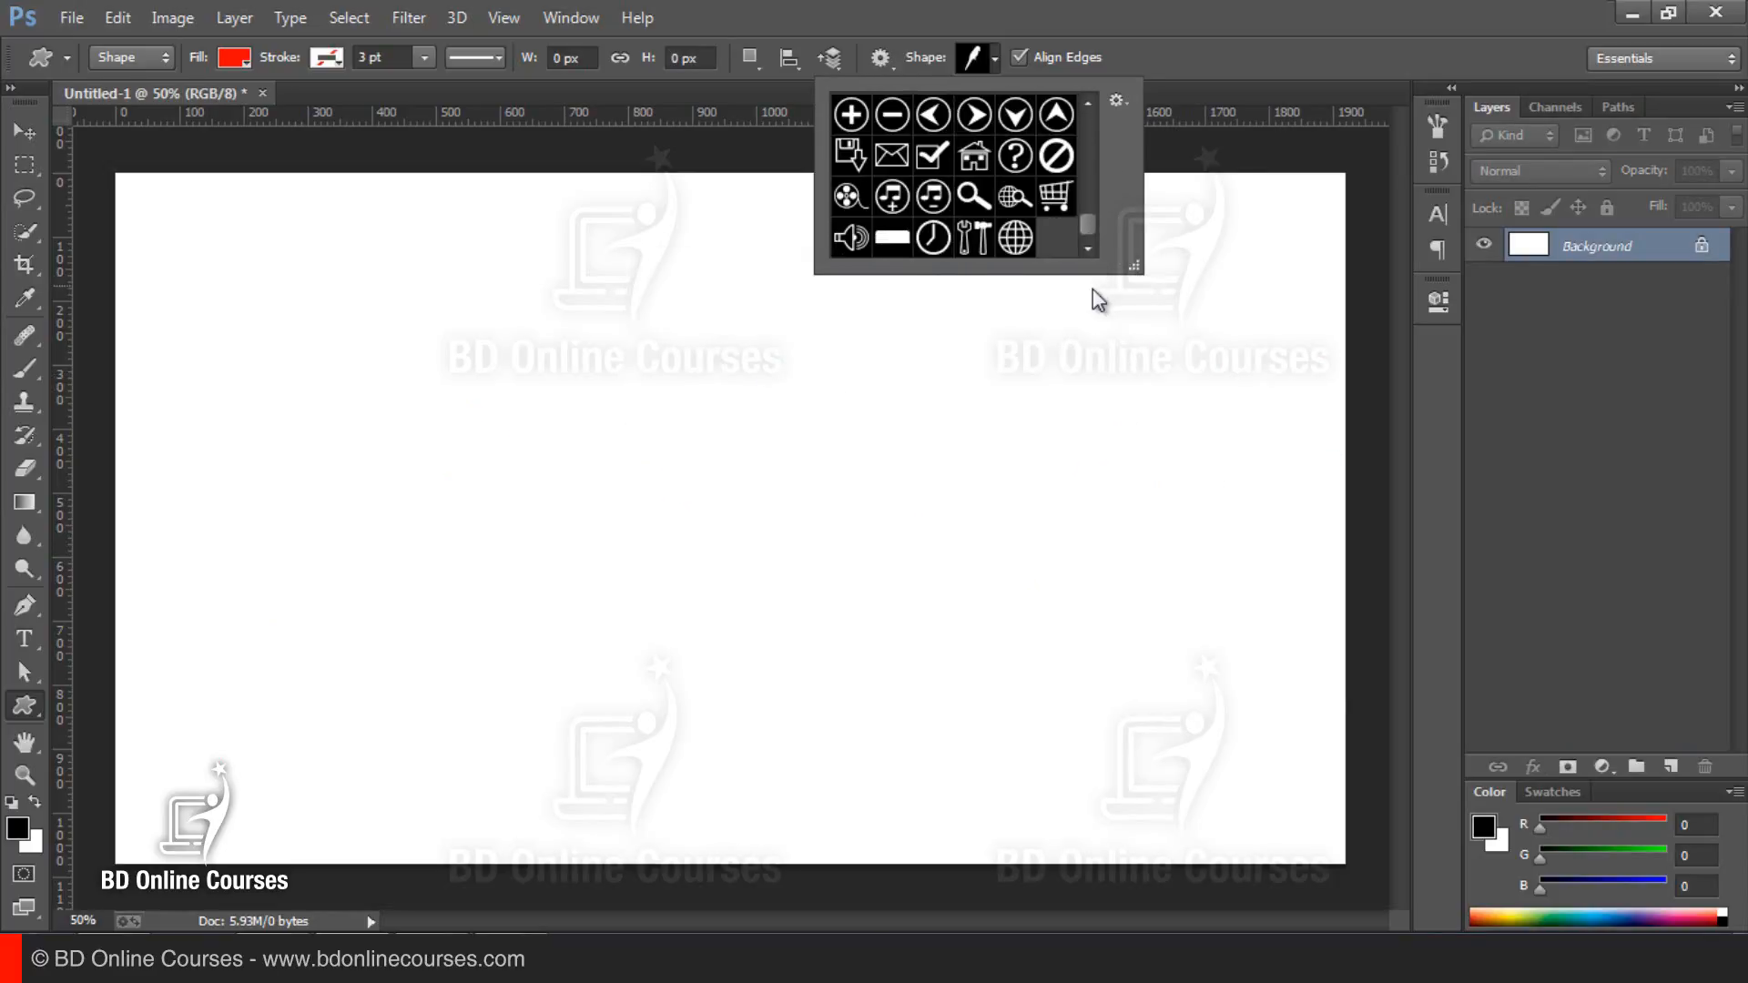
click(1015, 212)
drag(273, 324, 748, 648)
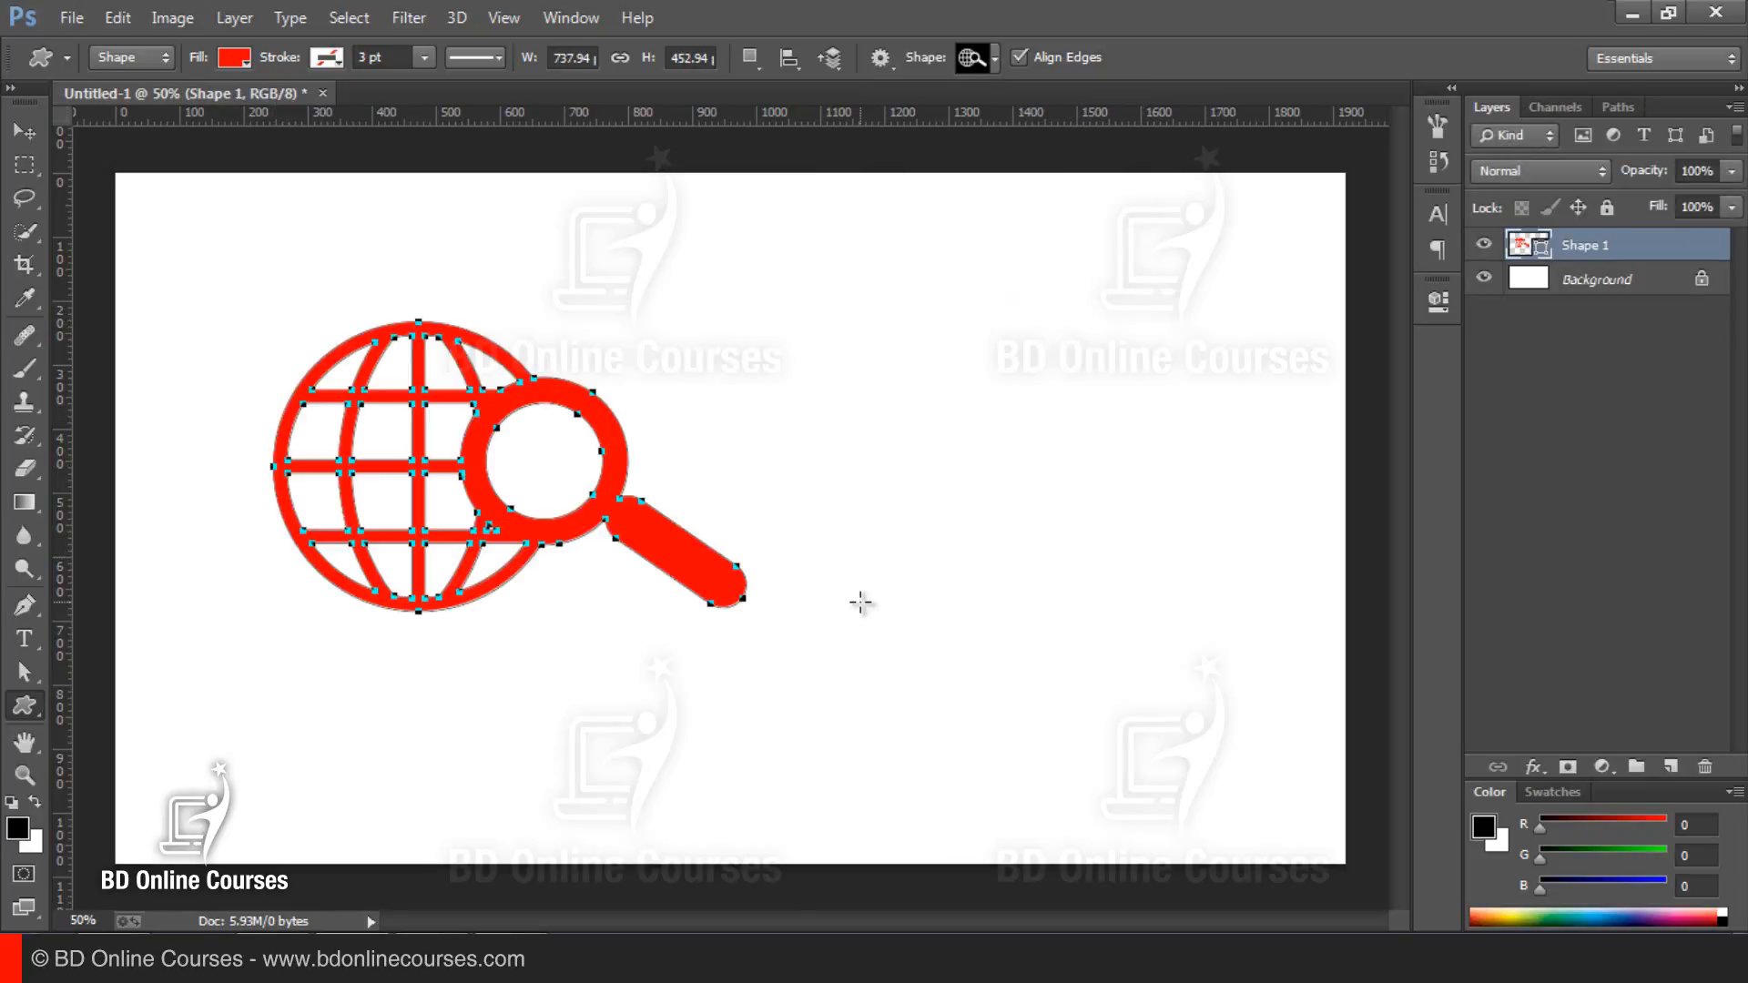
Step: Draw two smaller globe-with-magnifier shapes on a new layer: a flattened one about 518 x 196 px, and a proportional one in the upper middle
click(1563, 374)
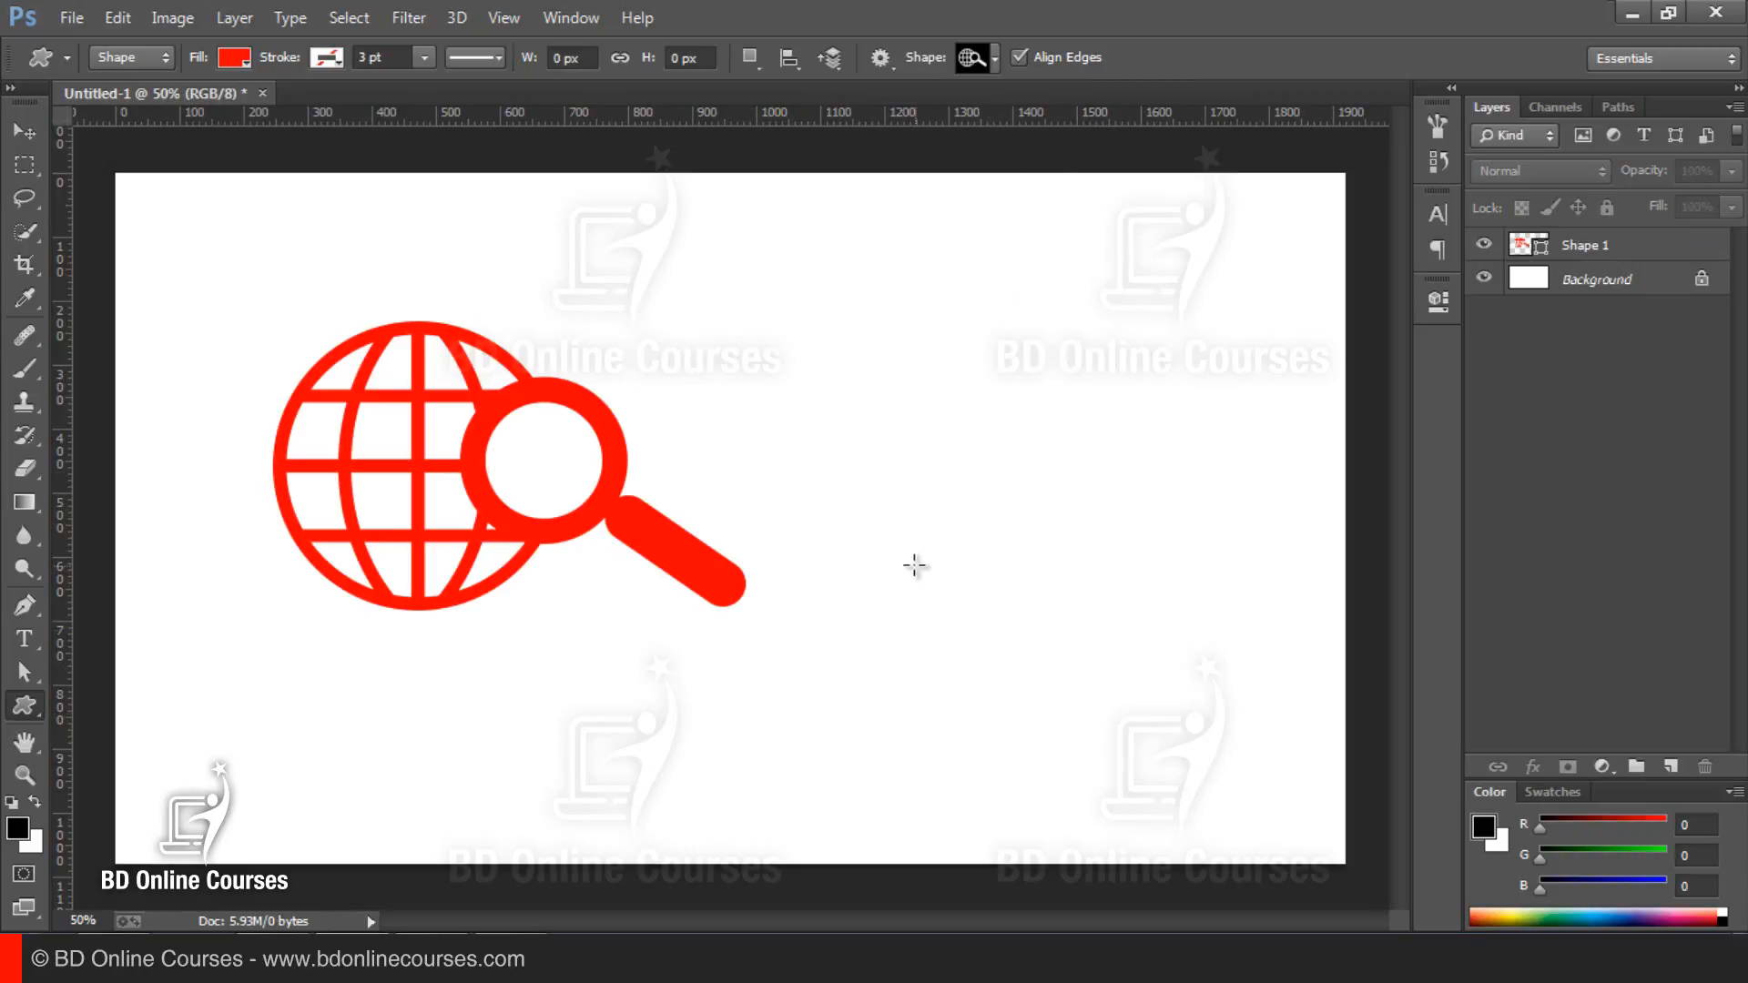
drag(970, 492, 1302, 616)
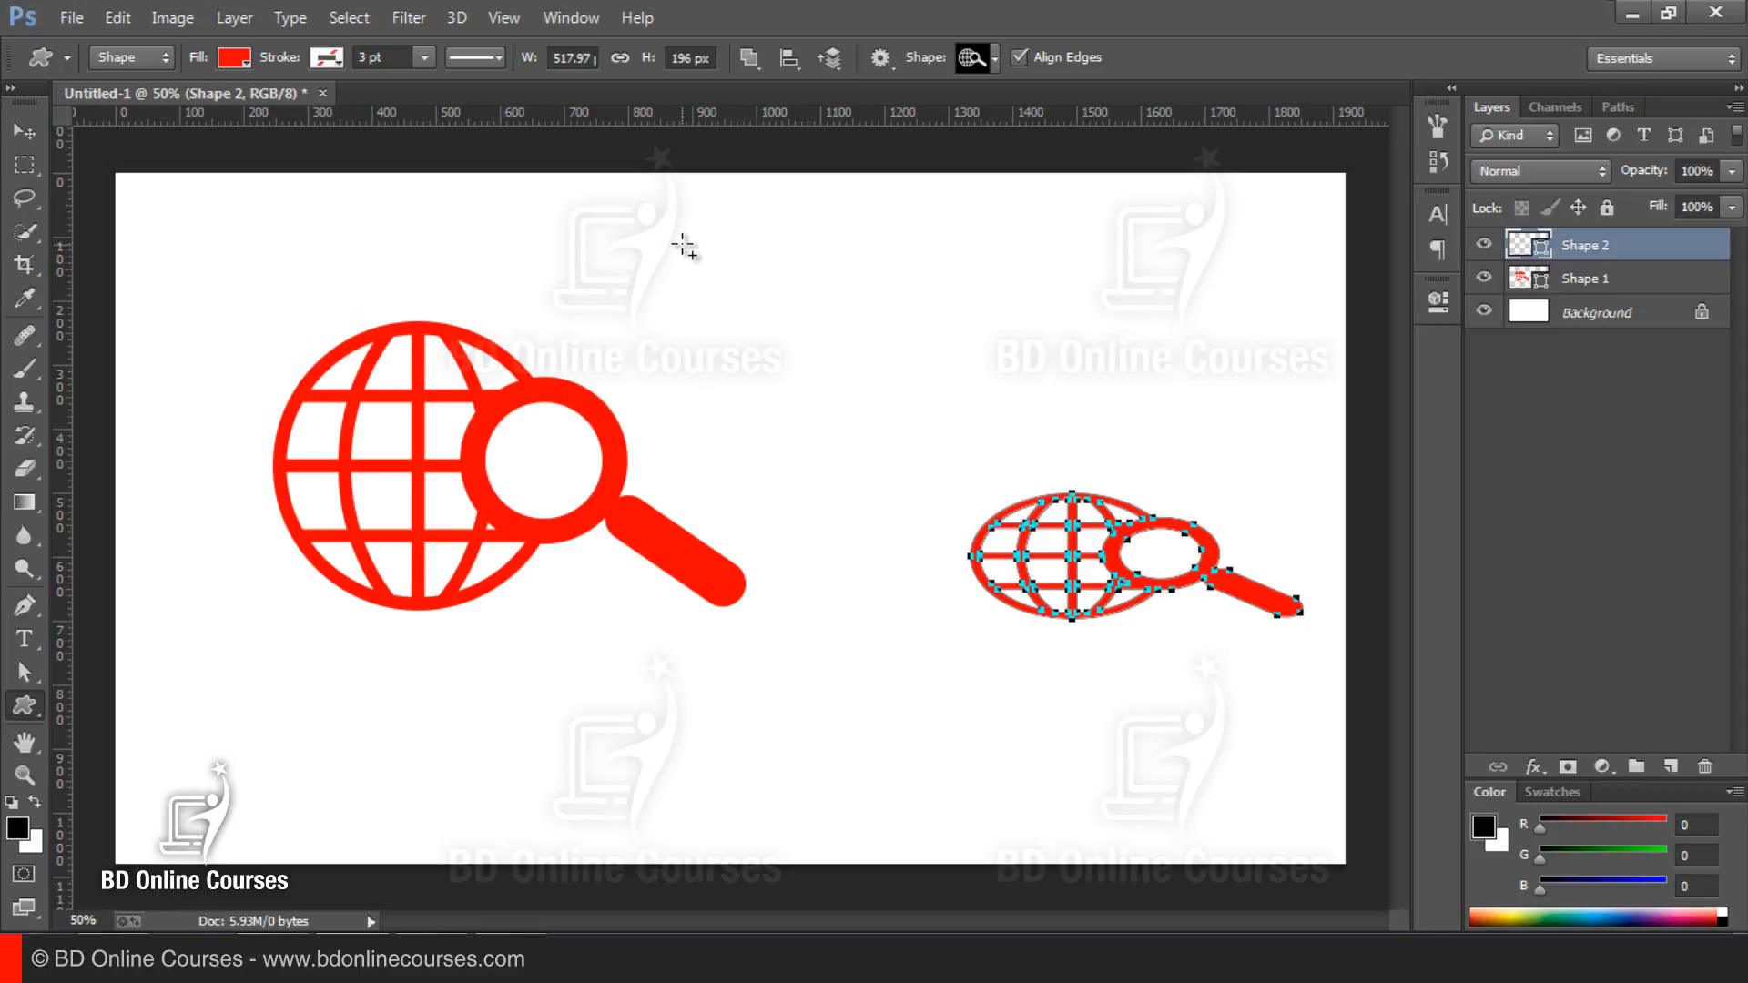
drag(683, 244, 951, 558)
Step: Make the Background layer active and switch to the Rectangle tool
click(1607, 312)
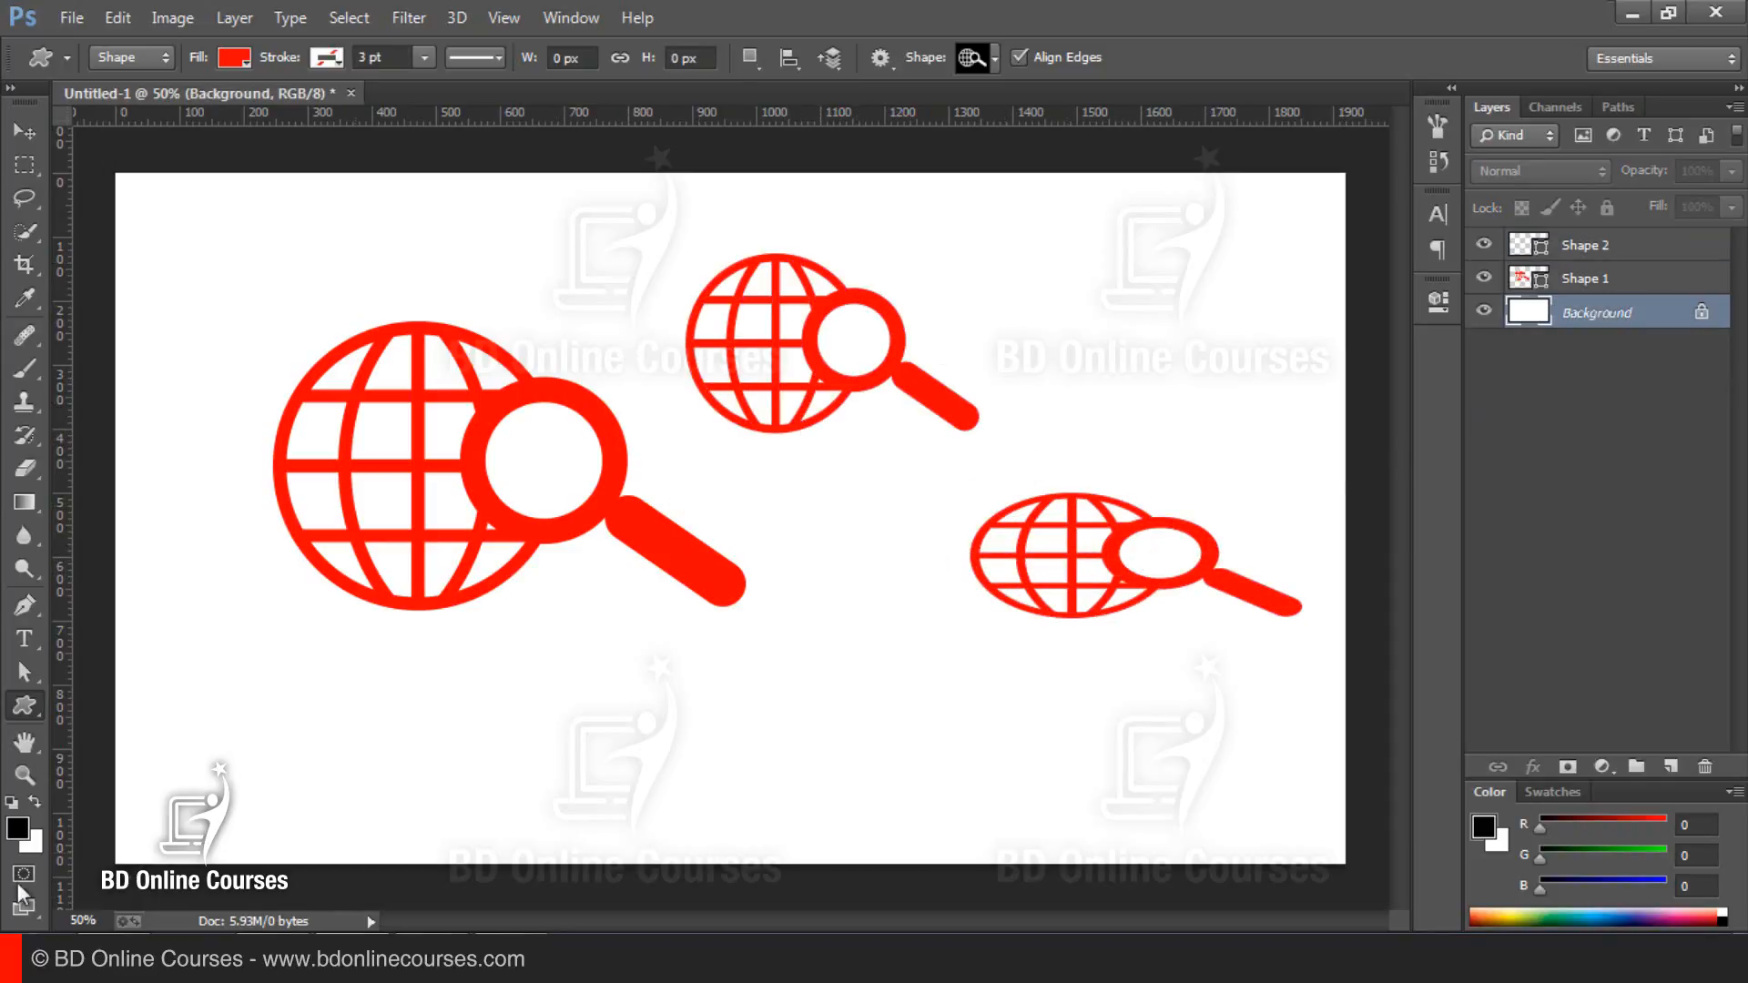
drag(24, 707, 50, 716)
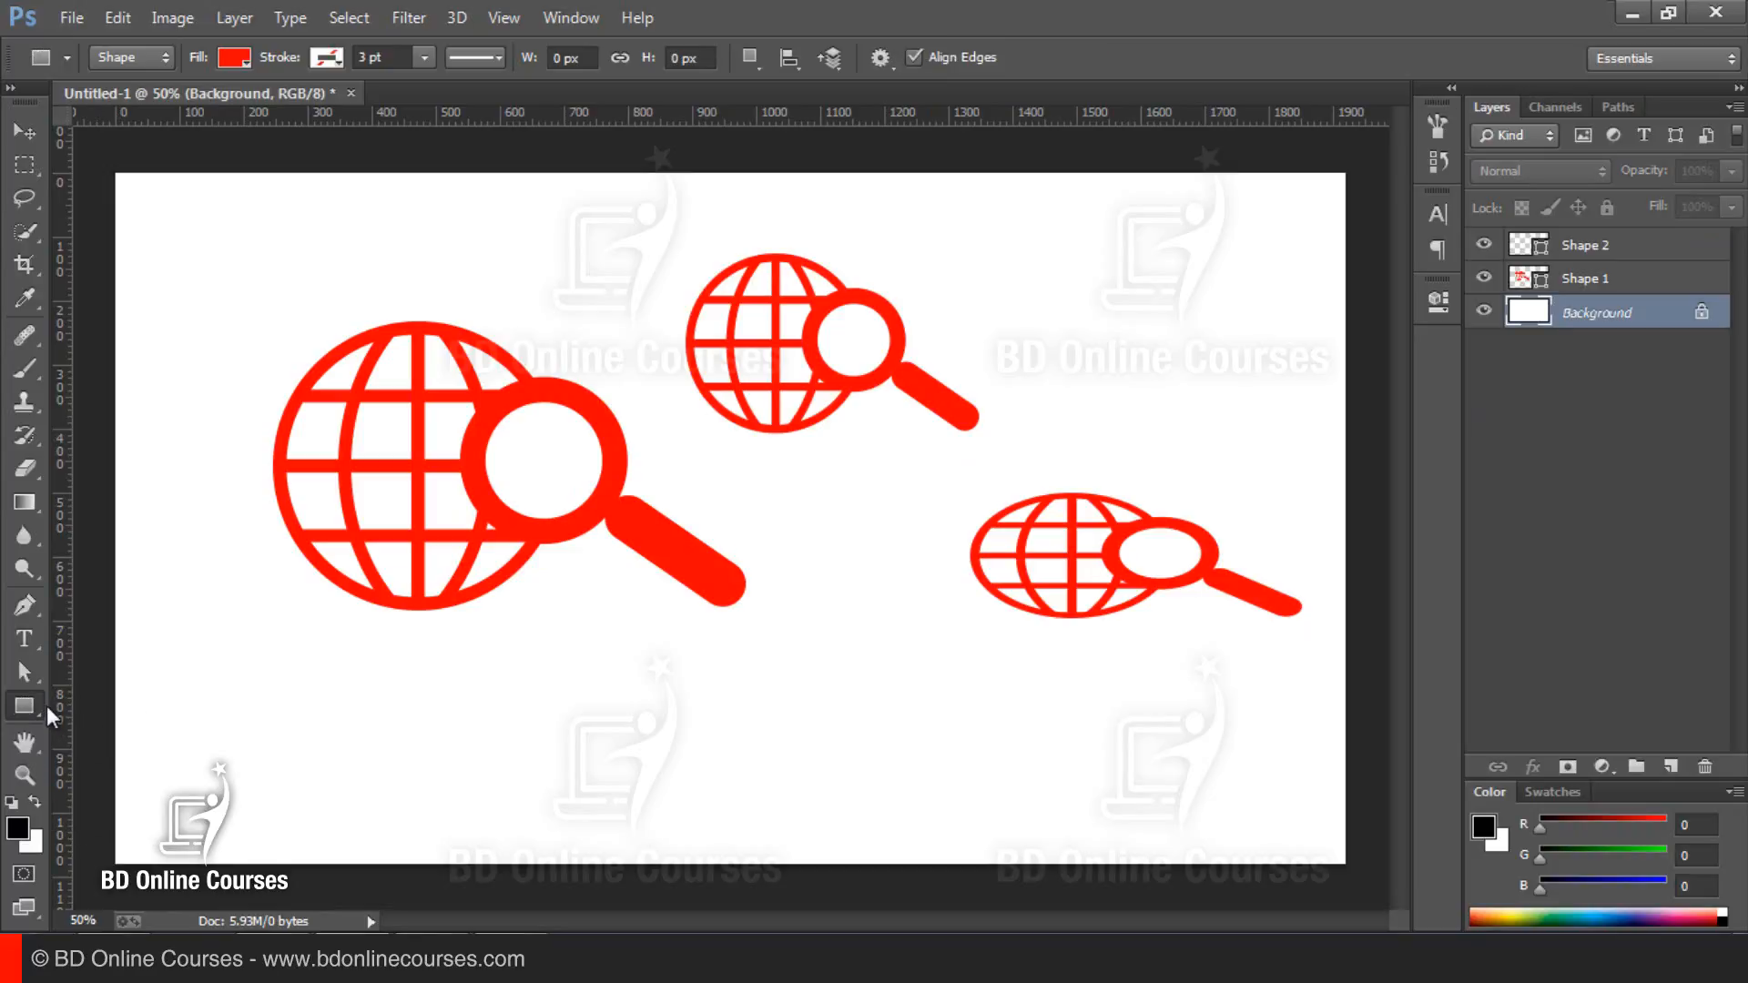